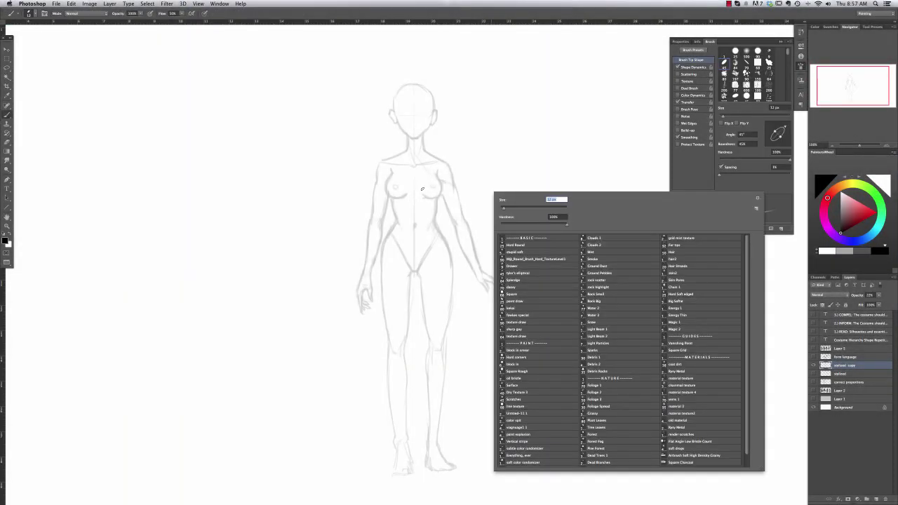
# Set the brush to 6 px and add a new layer for the costume
pyautogui.write('6')
pyautogui.press('Return')
pyautogui.press('super+shift+alt+n')
# Switch to a 12 px brush and draw the high collar around the neck
pyautogui.moveTo(394, 145)
pyautogui.mouseDown()
pyautogui.moveTo(403, 153)
pyautogui.moveTo(379, 160)
pyautogui.moveTo(390, 173)
pyautogui.mouseUp()
pyautogui.rightClick(376, 130)
pyautogui.write('12')
pyautogui.press('Return')
pyautogui.moveTo(433, 128)
pyautogui.mouseDown()
pyautogui.moveTo(428, 145)
pyautogui.moveTo(402, 133)
pyautogui.mouseUp()
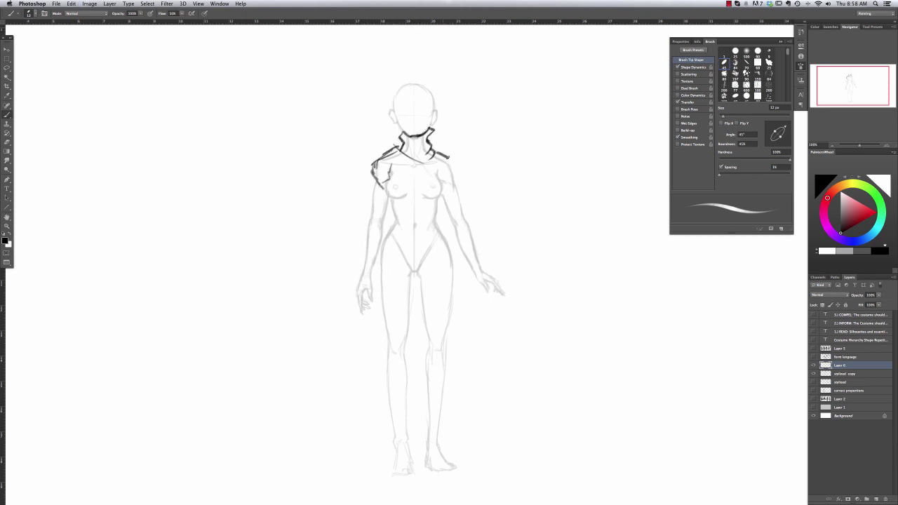
pyautogui.moveTo(447, 158)
pyautogui.mouseDown()
pyautogui.moveTo(466, 171)
pyautogui.moveTo(460, 163)
pyautogui.mouseUp()
pyautogui.hotkey('ctrl', 'z')
# Draw the diagonal sash from the neck across the chest, past the right arm
pyautogui.moveTo(402, 153)
pyautogui.mouseDown()
pyautogui.moveTo(442, 209)
pyautogui.moveTo(462, 167)
pyautogui.moveTo(462, 210)
pyautogui.moveTo(480, 272)
pyautogui.mouseUp()
pyautogui.hotkey('ctrl', 'z')
pyautogui.hotkey('ctrl', 'z')
pyautogui.press('e')
pyautogui.press('b')
pyautogui.moveTo(455, 214); pyautogui.dragTo(460, 241)
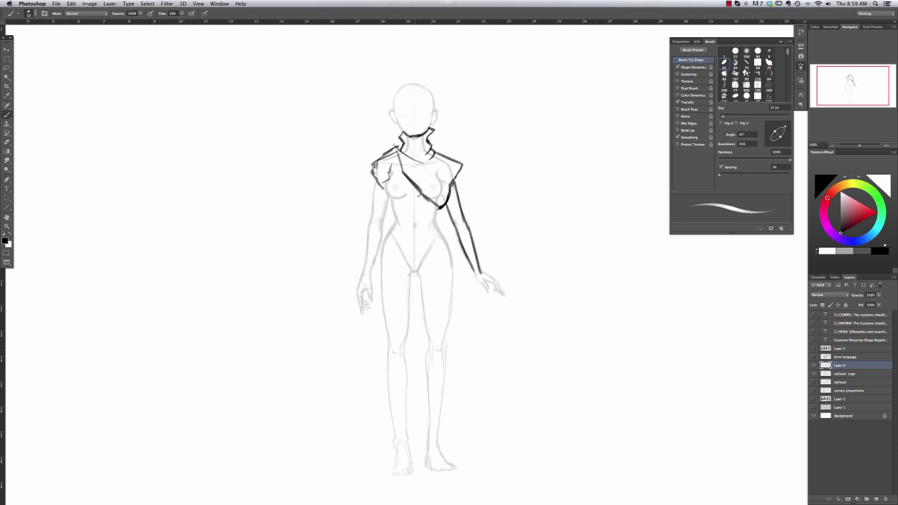
pyautogui.moveTo(413, 188)
pyautogui.mouseDown()
pyautogui.moveTo(453, 241)
pyautogui.moveTo(446, 230)
pyautogui.moveTo(489, 321)
pyautogui.mouseUp()
pyautogui.moveTo(417, 194)
pyautogui.mouseDown()
pyautogui.moveTo(460, 264)
pyautogui.moveTo(484, 363)
pyautogui.moveTo(467, 323)
pyautogui.mouseUp()
pyautogui.press('super+z')
pyautogui.press('super+z')
pyautogui.moveTo(439, 238); pyautogui.dragTo(489, 320)
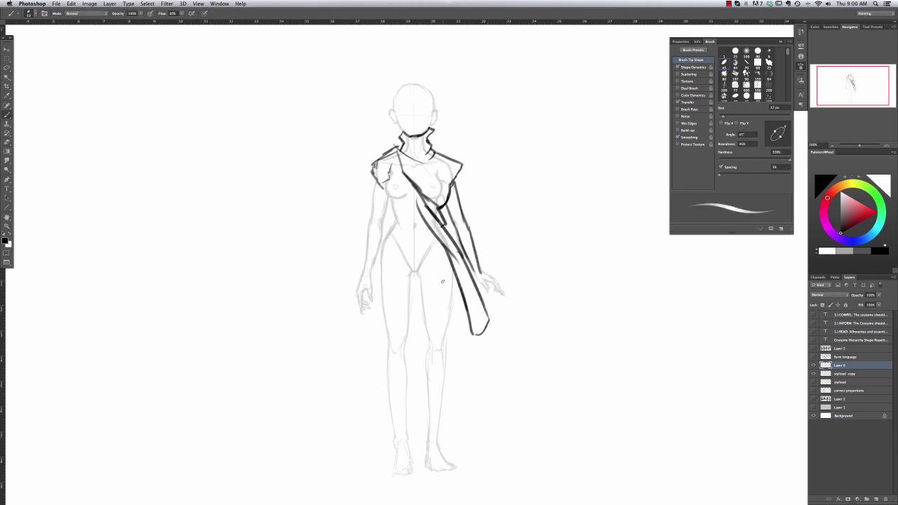
# Finish the sash down to the hand with a hooked lower end and inner edge
pyautogui.moveTo(440, 215)
pyautogui.mouseDown()
pyautogui.moveTo(484, 278)
pyautogui.moveTo(473, 271)
pyautogui.moveTo(518, 306)
pyautogui.mouseUp()
pyautogui.press('super+z')
pyautogui.press('super+z')
pyautogui.moveTo(459, 248); pyautogui.dragTo(503, 294)
pyautogui.moveTo(440, 214); pyautogui.dragTo(491, 303)
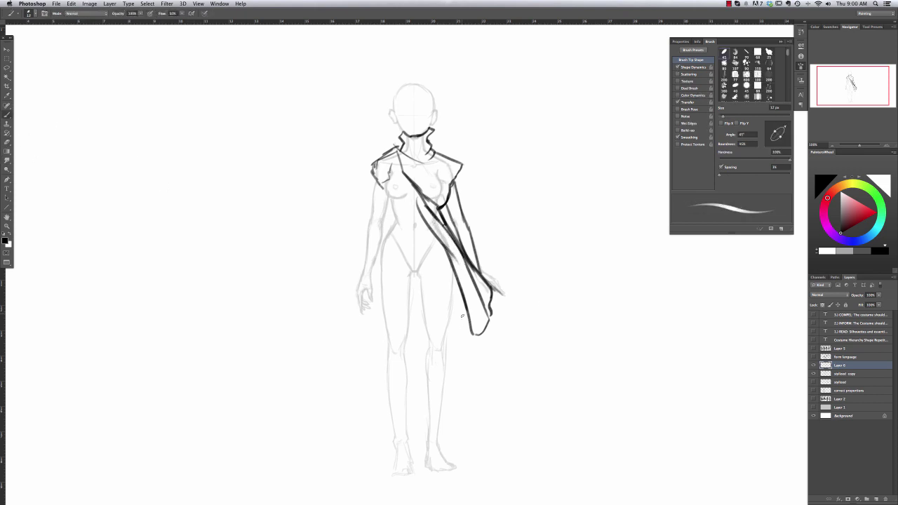
pyautogui.moveTo(456, 281); pyautogui.dragTo(471, 368)
pyautogui.press('super+z')
pyautogui.moveTo(469, 333); pyautogui.dragTo(480, 353)
pyautogui.moveTo(480, 315); pyautogui.dragTo(473, 326)
pyautogui.moveTo(447, 258); pyautogui.dragTo(460, 309)
# Draw the short skirt hem across the hips and the thigh lines below it
pyautogui.moveTo(379, 283); pyautogui.dragTo(458, 279)
pyautogui.moveTo(397, 218)
pyautogui.mouseDown()
pyautogui.moveTo(379, 281)
pyautogui.moveTo(425, 330)
pyautogui.mouseUp()
pyautogui.moveTo(455, 281); pyautogui.dragTo(445, 337)
pyautogui.hotkey('ctrl', 'z')
pyautogui.moveTo(456, 279); pyautogui.dragTo(444, 354)
pyautogui.moveTo(423, 286); pyautogui.dragTo(428, 352)
pyautogui.moveTo(380, 287); pyautogui.dragTo(390, 345)
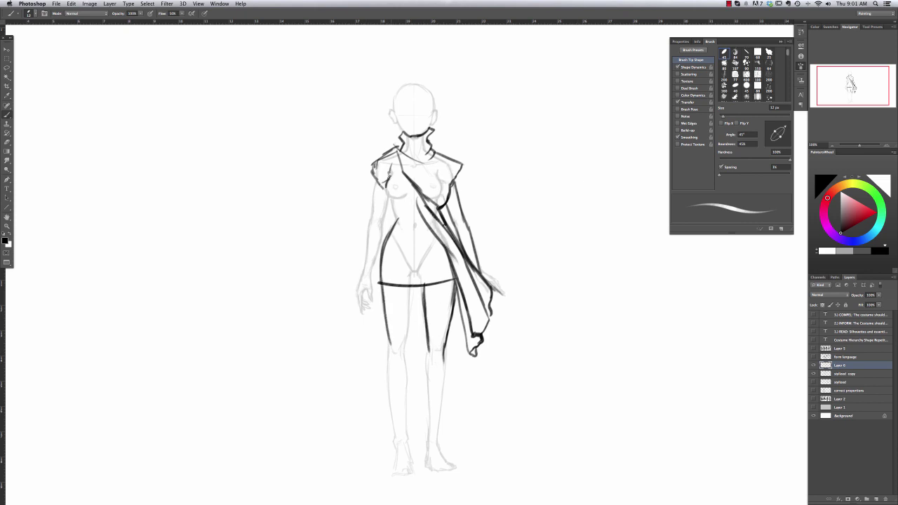
# Outline the left torso side and extend the long cape line down the left
pyautogui.moveTo(387, 183); pyautogui.dragTo(394, 211)
pyautogui.moveTo(370, 158)
pyautogui.mouseDown()
pyautogui.moveTo(390, 231)
pyautogui.moveTo(366, 321)
pyautogui.mouseUp()
pyautogui.hotkey('ctrl', 'z')
pyautogui.moveTo(391, 200); pyautogui.dragTo(385, 251)
pyautogui.moveTo(389, 209)
pyautogui.mouseDown()
pyautogui.moveTo(358, 355)
pyautogui.moveTo(352, 416)
pyautogui.moveTo(360, 451)
pyautogui.mouseUp()
pyautogui.moveTo(382, 256); pyautogui.dragTo(373, 421)
# Redraw the cape's inner line to the hem and its left edge
pyautogui.press('super+minus')
pyautogui.press('super+z')
pyautogui.moveTo(403, 351); pyautogui.dragTo(398, 394)
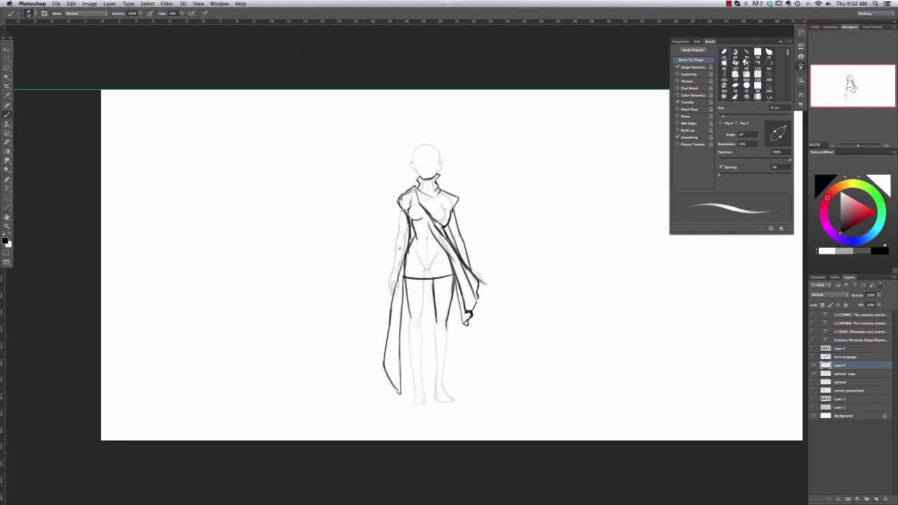
pyautogui.moveTo(393, 285); pyautogui.dragTo(378, 348)
pyautogui.press('super+plus')
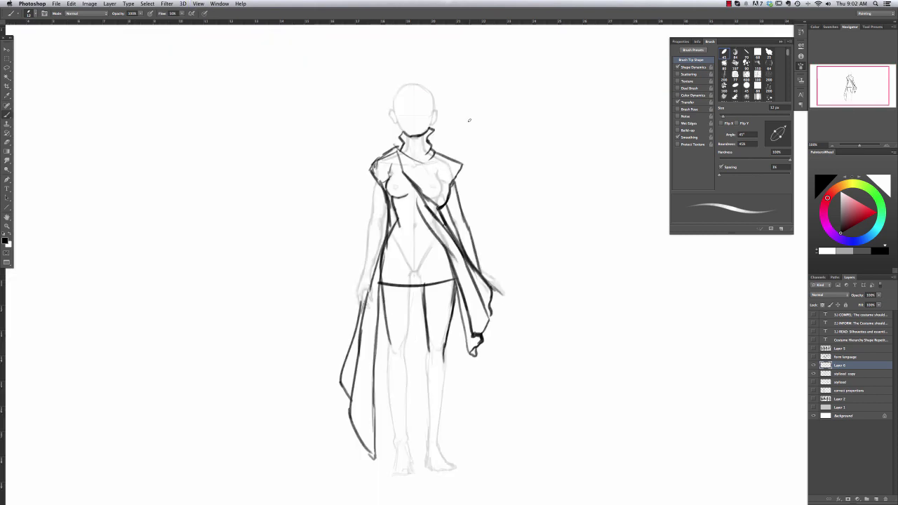
# Hatch the drape near the chest with a smaller brush
pyautogui.press('[')
pyautogui.press('[')
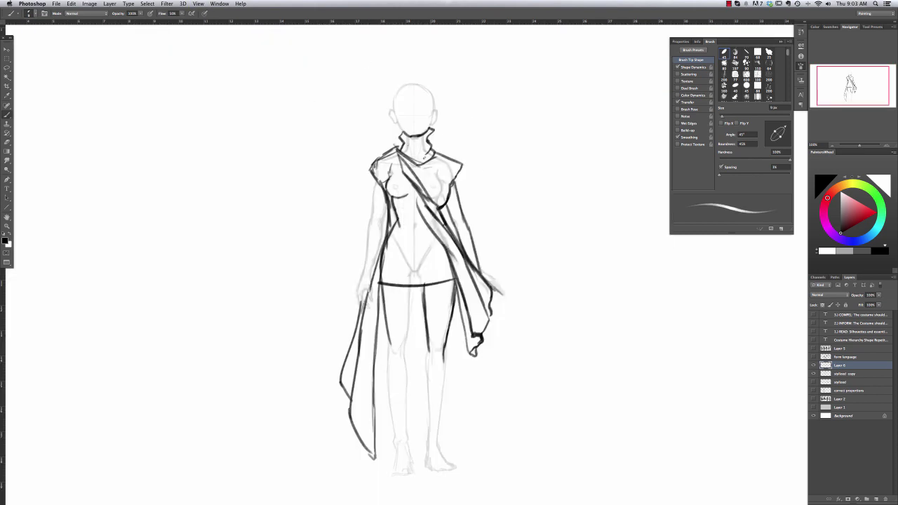
pyautogui.moveTo(427, 180)
pyautogui.mouseDown()
pyautogui.moveTo(449, 167)
pyautogui.moveTo(424, 162)
pyautogui.mouseUp()
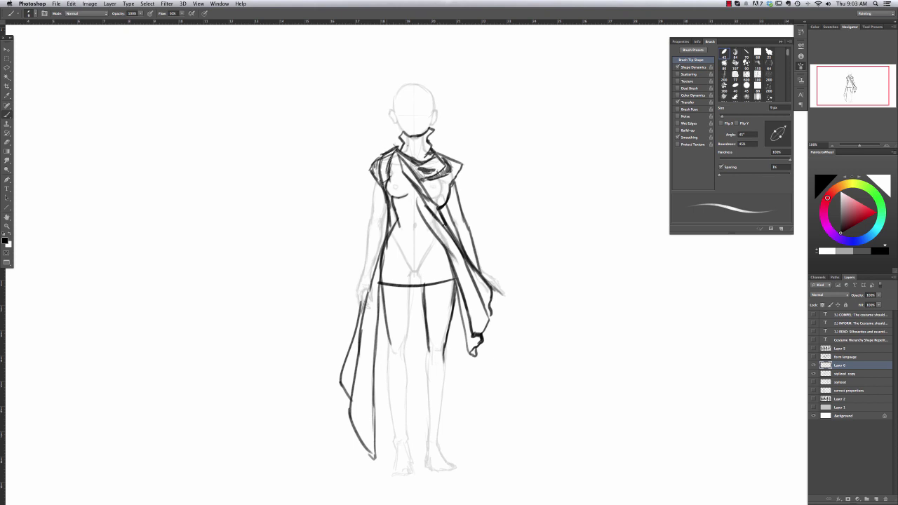
pyautogui.press('e')
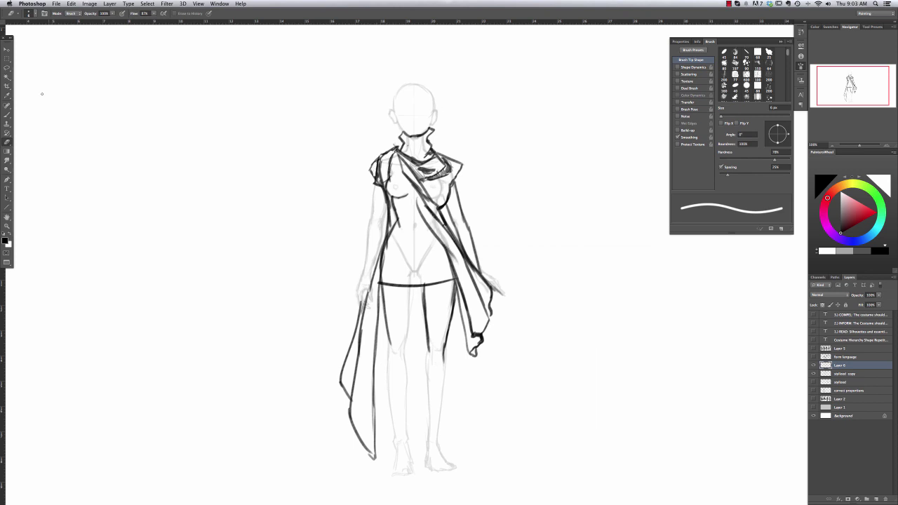
pyautogui.click(7, 114)
# Darken the outlines of the left arm, forearm and hand
pyautogui.moveTo(382, 225); pyautogui.dragTo(372, 284)
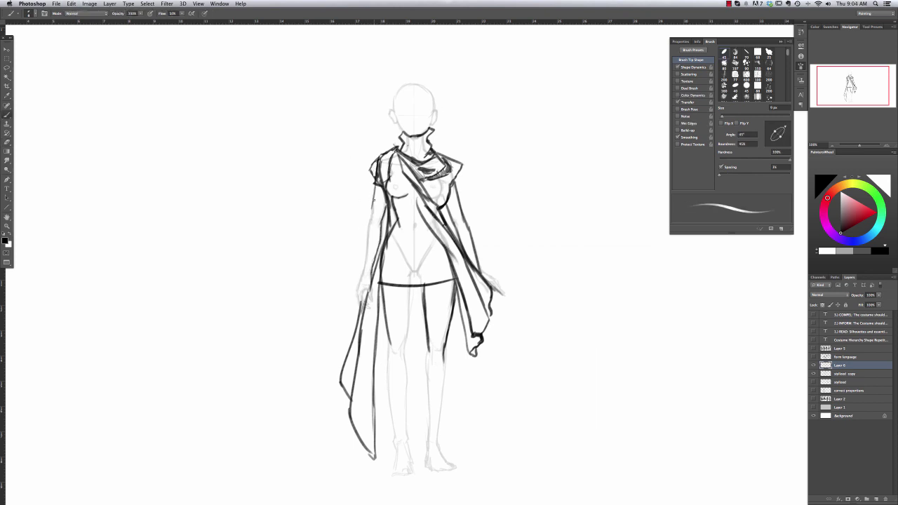
pyautogui.moveTo(377, 181); pyautogui.dragTo(367, 255)
pyautogui.moveTo(372, 217); pyautogui.dragTo(361, 284)
pyautogui.moveTo(367, 277); pyautogui.dragTo(359, 306)
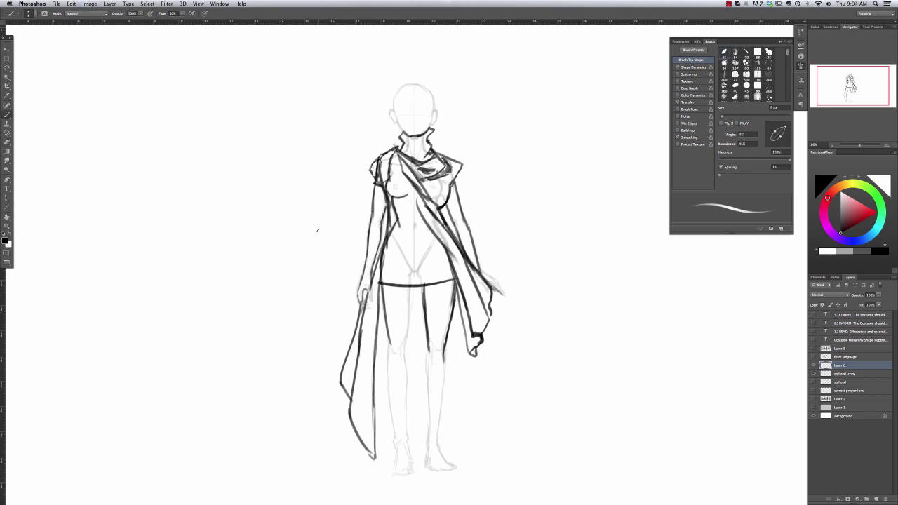
# Draw the inner leg line from the skirt hem to the knee
pyautogui.moveTo(410, 286)
pyautogui.mouseDown()
pyautogui.moveTo(412, 351)
pyautogui.moveTo(410, 329)
pyautogui.moveTo(384, 345)
pyautogui.mouseUp()
pyautogui.press('super+z')
pyautogui.press('e')
pyautogui.click(7, 115)
pyautogui.click(7, 114)
pyautogui.moveTo(384, 286); pyautogui.dragTo(390, 380)
# Darken both lower legs and outline the ankles and feet
pyautogui.moveTo(444, 362); pyautogui.dragTo(440, 455)
pyautogui.moveTo(428, 358); pyautogui.dragTo(428, 455)
pyautogui.press('super+z')
pyautogui.moveTo(406, 348)
pyautogui.mouseDown()
pyautogui.moveTo(407, 452)
pyautogui.moveTo(396, 432)
pyautogui.moveTo(397, 454)
pyautogui.mouseUp()
pyautogui.moveTo(399, 453)
pyautogui.mouseDown()
pyautogui.moveTo(415, 476)
pyautogui.moveTo(397, 474)
pyautogui.mouseUp()
pyautogui.moveTo(427, 452)
pyautogui.mouseDown()
pyautogui.moveTo(433, 471)
pyautogui.moveTo(448, 467)
pyautogui.mouseUp()
pyautogui.moveTo(429, 469); pyautogui.dragTo(451, 471)
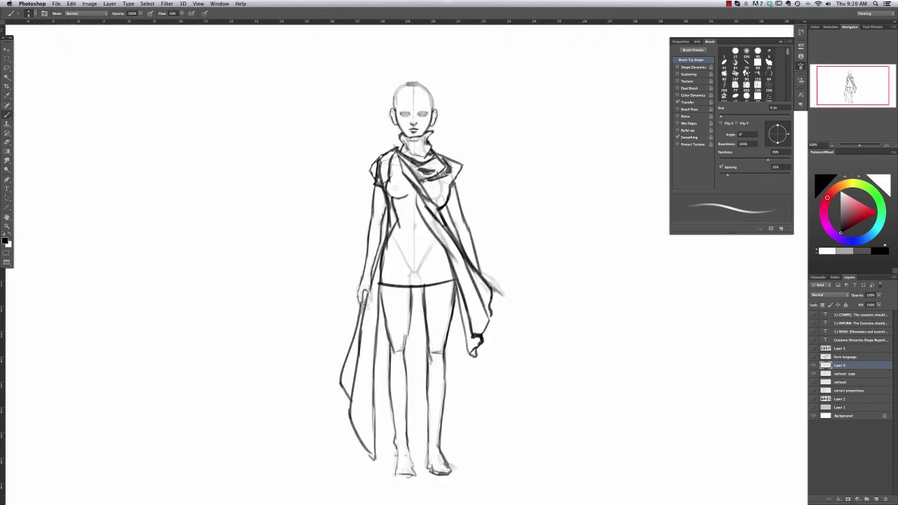
# Set a 12 px brush, add a new hair layer, and redraw the top of the head
pyautogui.rightClick(426, 78)
pyautogui.write('12')
pyautogui.press('Return')
pyautogui.hotkey('ctrl', 'shift', 'alt', 'n')
pyautogui.moveTo(434, 102)
pyautogui.mouseDown()
pyautogui.moveTo(405, 83)
pyautogui.moveTo(395, 100)
pyautogui.mouseUp()
# Reduce the brush to 8 px and switch to the Square Charcoal brush preset
pyautogui.rightClick(407, 90)
pyautogui.write('8')
pyautogui.press('Return')
pyautogui.rightClick(397, 77)
pyautogui.press('Escape')
pyautogui.rightClick(400, 75)
pyautogui.doubleClick(620, 353)
pyautogui.rightClick(450, 150)
pyautogui.click(643, 417)
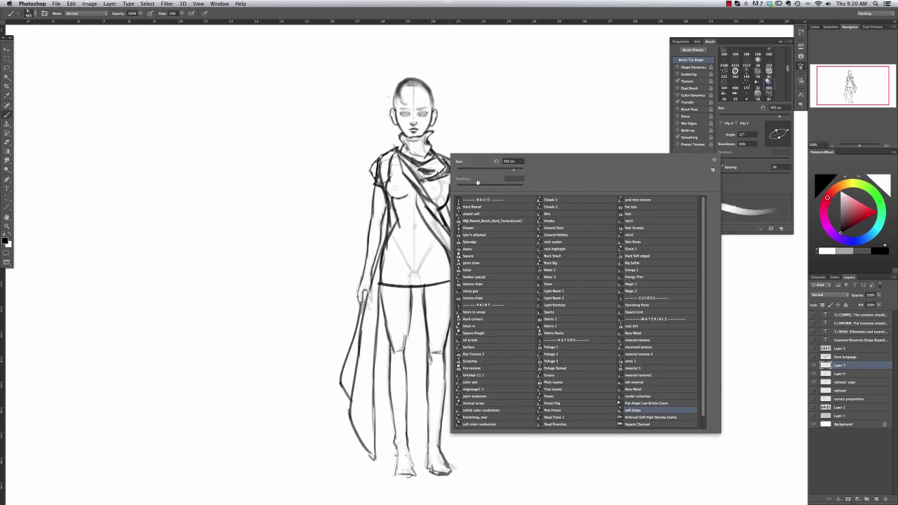
pyautogui.press('Return')
pyautogui.rightClick(480, 184)
pyautogui.click(666, 457)
pyautogui.press('Return')
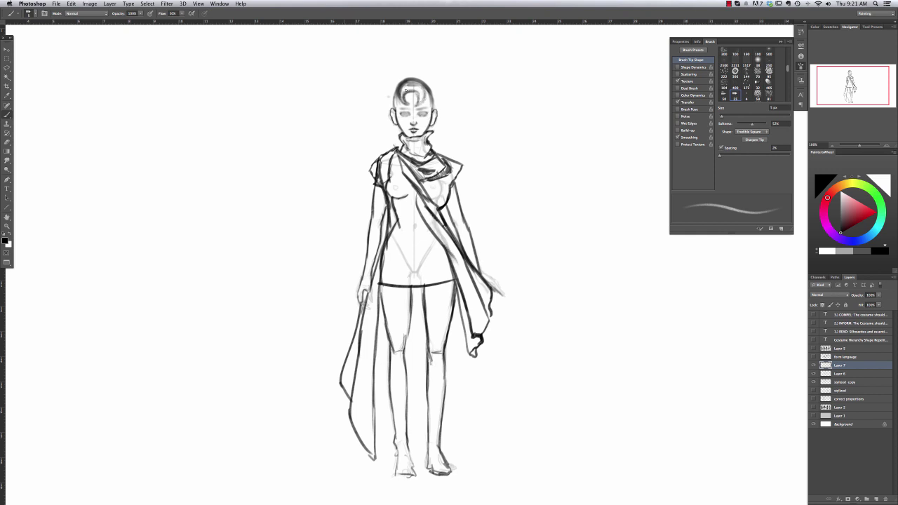
# Sketch the hair shape around the head with strands framing both sides of the face
pyautogui.moveTo(426, 86)
pyautogui.mouseDown()
pyautogui.moveTo(438, 110)
pyautogui.moveTo(391, 108)
pyautogui.moveTo(420, 103)
pyautogui.moveTo(385, 93)
pyautogui.mouseUp()
pyautogui.moveTo(417, 88)
pyautogui.mouseDown()
pyautogui.moveTo(428, 106)
pyautogui.moveTo(407, 101)
pyautogui.moveTo(436, 109)
pyautogui.moveTo(387, 109)
pyautogui.moveTo(450, 140)
pyautogui.mouseUp()
pyautogui.moveTo(390, 107); pyautogui.dragTo(382, 132)
pyautogui.moveTo(394, 122); pyautogui.dragTo(383, 141)
pyautogui.moveTo(392, 111); pyautogui.dragTo(382, 140)
pyautogui.moveTo(435, 114); pyautogui.dragTo(449, 138)
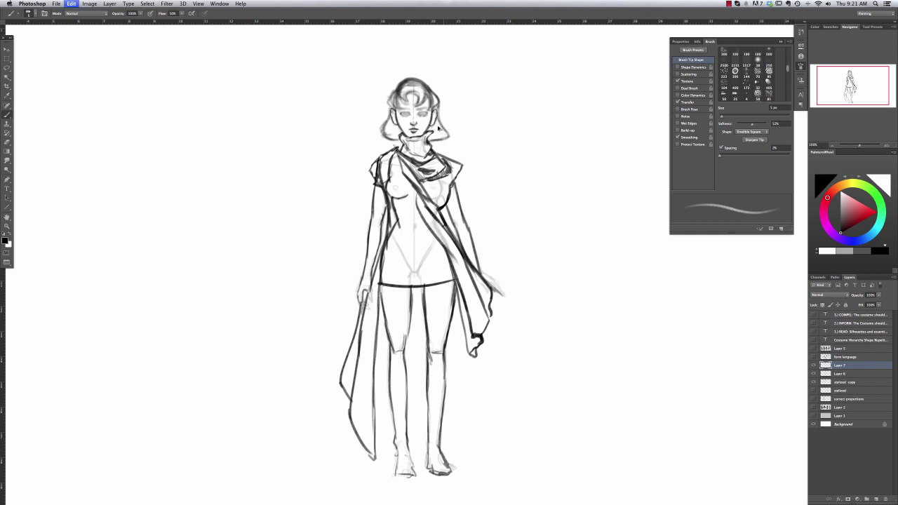
pyautogui.moveTo(438, 94)
pyautogui.mouseDown()
pyautogui.moveTo(430, 112)
pyautogui.moveTo(386, 109)
pyautogui.mouseUp()
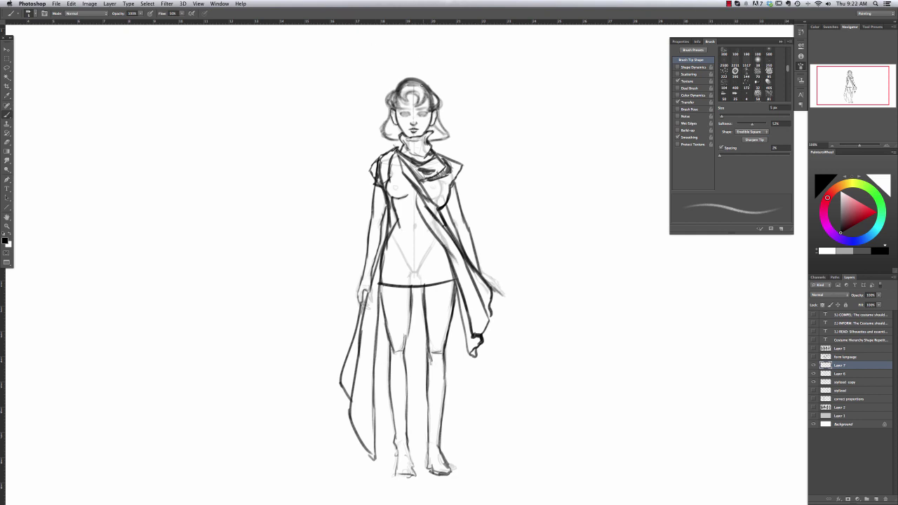
# Briefly try the Smudge tool, then darken the top and both sides of the hair
pyautogui.press('r')
pyautogui.rightClick(406, 71)
pyautogui.press('Escape')
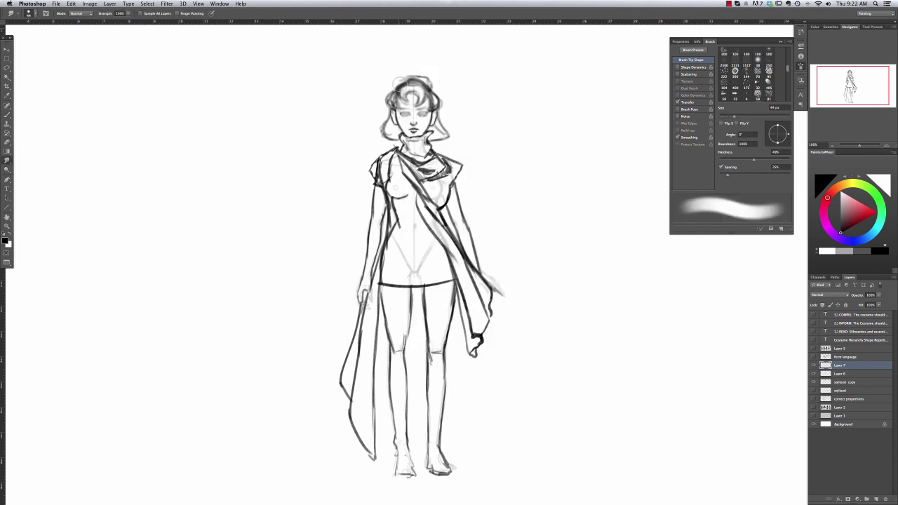
pyautogui.press('b')
pyautogui.moveTo(407, 78)
pyautogui.mouseDown()
pyautogui.moveTo(430, 84)
pyautogui.moveTo(407, 88)
pyautogui.moveTo(440, 98)
pyautogui.moveTo(384, 97)
pyautogui.mouseUp()
pyautogui.moveTo(435, 118); pyautogui.dragTo(443, 139)
pyautogui.moveTo(396, 116); pyautogui.dragTo(384, 139)
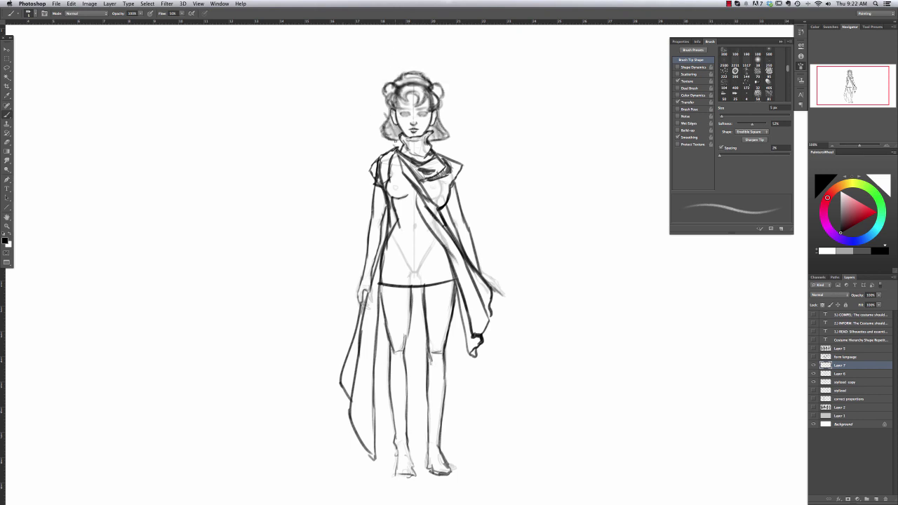
# Hide the faint underdrawing and nude base layers, leaving the costume layer visible
pyautogui.click(813, 374)
pyautogui.click(814, 390)
pyautogui.click(814, 365)
pyautogui.click(814, 365)
pyautogui.click(813, 390)
# Darken both sides of the hair and try a different brush tip
pyautogui.moveTo(432, 105); pyautogui.dragTo(432, 148)
pyautogui.moveTo(398, 107); pyautogui.dragTo(400, 152)
pyautogui.rightClick(400, 162)
pyautogui.click(379, 296)
pyautogui.press('Return')
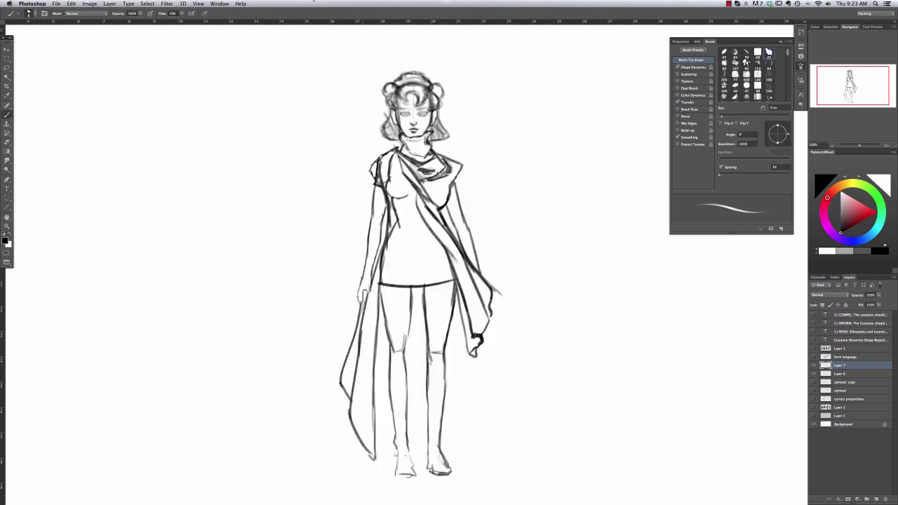
pyautogui.press('super+z')
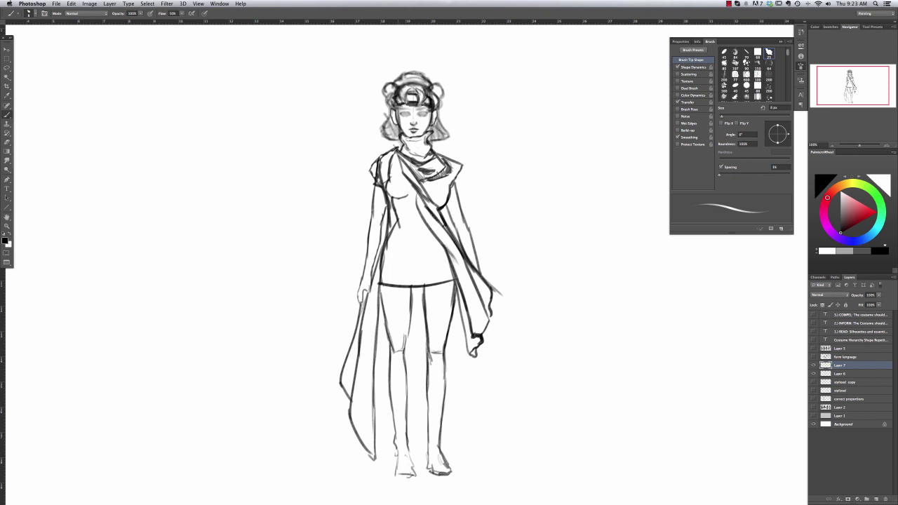
# Paint a headband, a dark arc over the bun and curls on both sides of it
pyautogui.scroll(3, 397, 102)
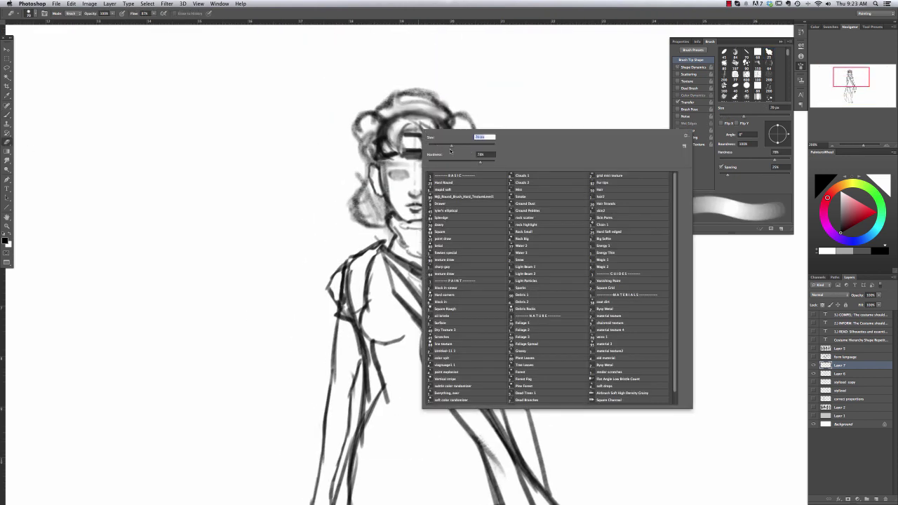
pyautogui.press('super+z')
pyautogui.moveTo(401, 164)
pyautogui.mouseDown()
pyautogui.moveTo(425, 154)
pyautogui.moveTo(449, 160)
pyautogui.moveTo(382, 165)
pyautogui.mouseUp()
pyautogui.moveTo(405, 131)
pyautogui.mouseDown()
pyautogui.moveTo(410, 148)
pyautogui.moveTo(441, 161)
pyautogui.moveTo(434, 126)
pyautogui.moveTo(405, 148)
pyautogui.moveTo(398, 125)
pyautogui.moveTo(385, 131)
pyautogui.mouseUp()
pyautogui.press('super+z')
pyautogui.press('super+z')
pyautogui.moveTo(439, 116)
pyautogui.mouseDown()
pyautogui.moveTo(412, 158)
pyautogui.moveTo(382, 147)
pyautogui.mouseUp()
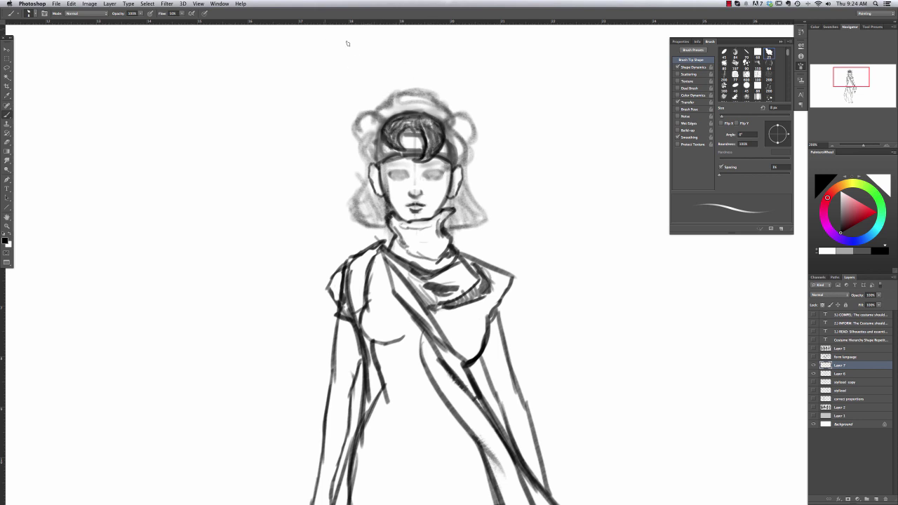
pyautogui.moveTo(399, 100)
pyautogui.mouseDown()
pyautogui.moveTo(439, 110)
pyautogui.moveTo(431, 94)
pyautogui.moveTo(384, 112)
pyautogui.moveTo(445, 107)
pyautogui.moveTo(384, 106)
pyautogui.moveTo(363, 121)
pyautogui.moveTo(370, 133)
pyautogui.mouseUp()
pyautogui.moveTo(445, 106)
pyautogui.mouseDown()
pyautogui.moveTo(464, 117)
pyautogui.moveTo(456, 143)
pyautogui.mouseUp()
pyautogui.moveTo(457, 141)
pyautogui.mouseDown()
pyautogui.moveTo(444, 124)
pyautogui.moveTo(390, 118)
pyautogui.moveTo(383, 129)
pyautogui.mouseUp()
# Lighten the hair bun with a 6 px eraser
pyautogui.press('e')
pyautogui.rightClick(451, 121)
pyautogui.press('Return')
pyautogui.moveTo(460, 132); pyautogui.dragTo(397, 123)
pyautogui.moveTo(430, 116)
pyautogui.mouseDown()
pyautogui.moveTo(444, 137)
pyautogui.moveTo(425, 140)
pyautogui.mouseUp()
pyautogui.moveTo(400, 125); pyautogui.dragTo(386, 139)
# Define the central curl loop of the bun and hatch the right side of the hair
pyautogui.press('b')
pyautogui.moveTo(442, 119)
pyautogui.mouseDown()
pyautogui.moveTo(421, 143)
pyautogui.moveTo(400, 137)
pyautogui.mouseUp()
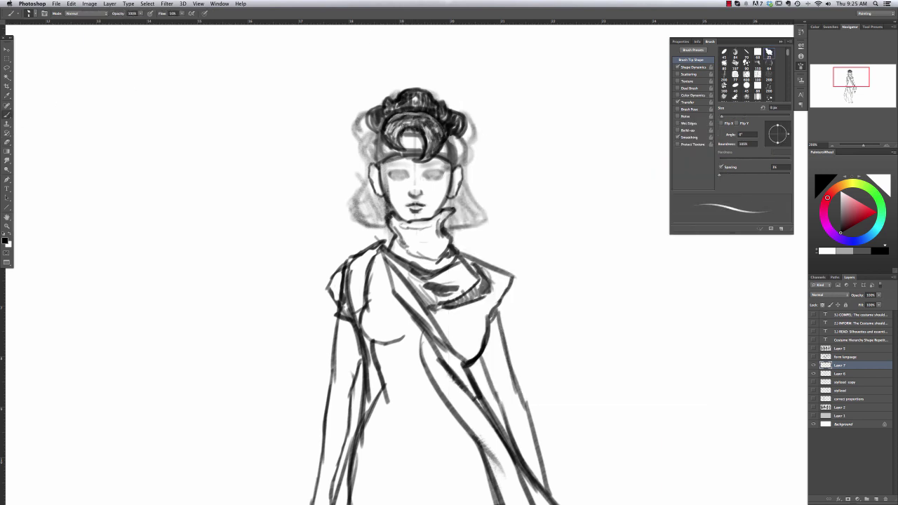
pyautogui.rightClick(411, 98)
pyautogui.press('Return')
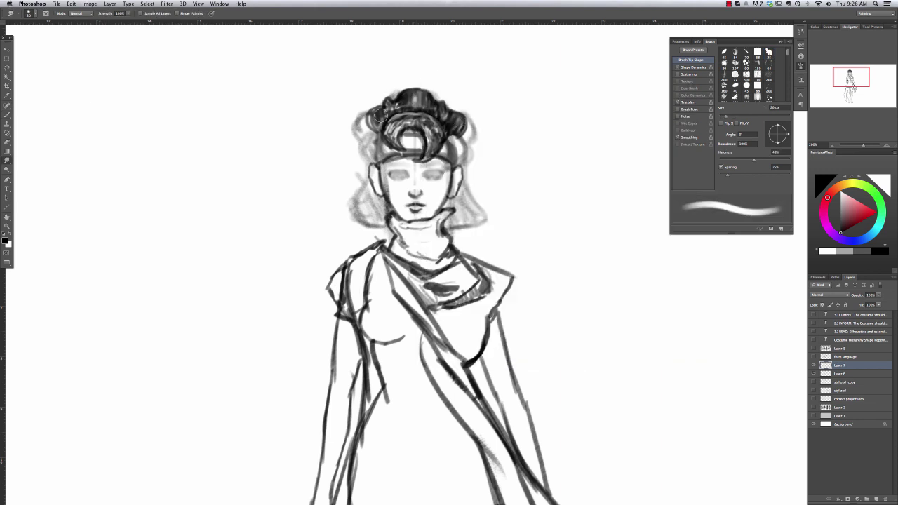
pyautogui.press('[')
pyautogui.press('[')
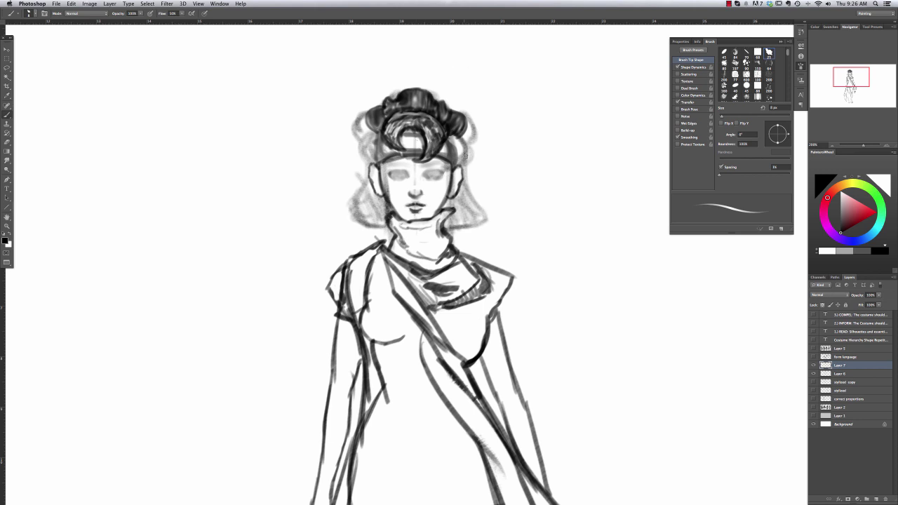
pyautogui.moveTo(462, 150); pyautogui.dragTo(469, 174)
pyautogui.moveTo(475, 135)
pyautogui.mouseDown()
pyautogui.moveTo(456, 167)
pyautogui.moveTo(468, 162)
pyautogui.moveTo(454, 159)
pyautogui.moveTo(484, 160)
pyautogui.moveTo(456, 158)
pyautogui.moveTo(487, 145)
pyautogui.moveTo(458, 159)
pyautogui.moveTo(481, 148)
pyautogui.moveTo(467, 156)
pyautogui.moveTo(477, 154)
pyautogui.moveTo(341, 144)
pyautogui.mouseUp()
# Draw a line across the headband and add marks beside the right ear and left face
pyautogui.press('e')
pyautogui.press('b')
pyautogui.moveTo(345, 158)
pyautogui.mouseDown()
pyautogui.moveTo(342, 145)
pyautogui.moveTo(372, 137)
pyautogui.moveTo(350, 160)
pyautogui.moveTo(371, 163)
pyautogui.mouseUp()
pyautogui.moveTo(469, 170); pyautogui.dragTo(464, 183)
pyautogui.moveTo(367, 169); pyautogui.dragTo(357, 183)
# With a different brush preset, darken both sides of the headband and the central curl
pyautogui.rightClick(465, 146)
pyautogui.press('Escape')
pyautogui.rightClick(465, 146)
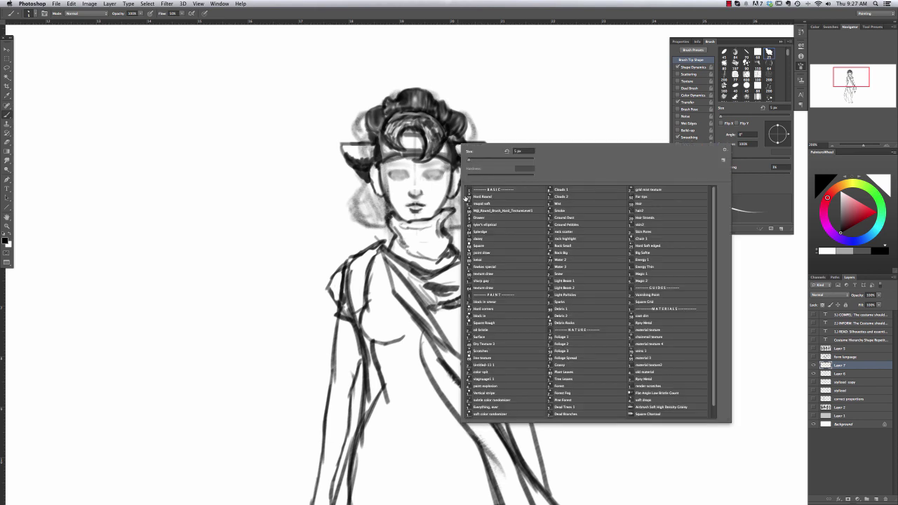
pyautogui.click(561, 210)
pyautogui.scroll(-1, 597, 281)
pyautogui.press('Escape')
pyautogui.moveTo(466, 146); pyautogui.dragTo(481, 156)
pyautogui.moveTo(351, 149); pyautogui.dragTo(374, 153)
pyautogui.moveTo(396, 134); pyautogui.dragTo(420, 148)
pyautogui.moveTo(442, 146); pyautogui.dragTo(449, 157)
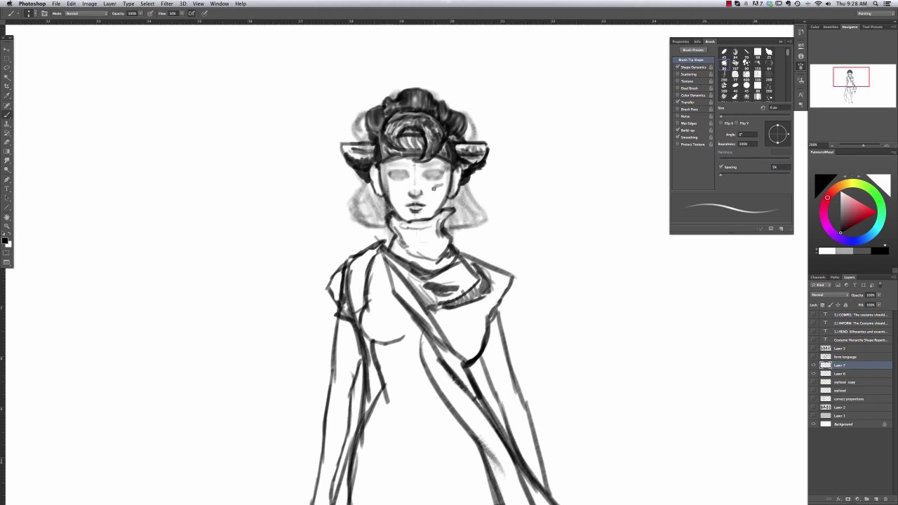
# Erase the smudgy grey shading by the neck, left of the face and beside the hair
pyautogui.press('e')
pyautogui.rightClick(470, 130)
pyautogui.press('Escape')
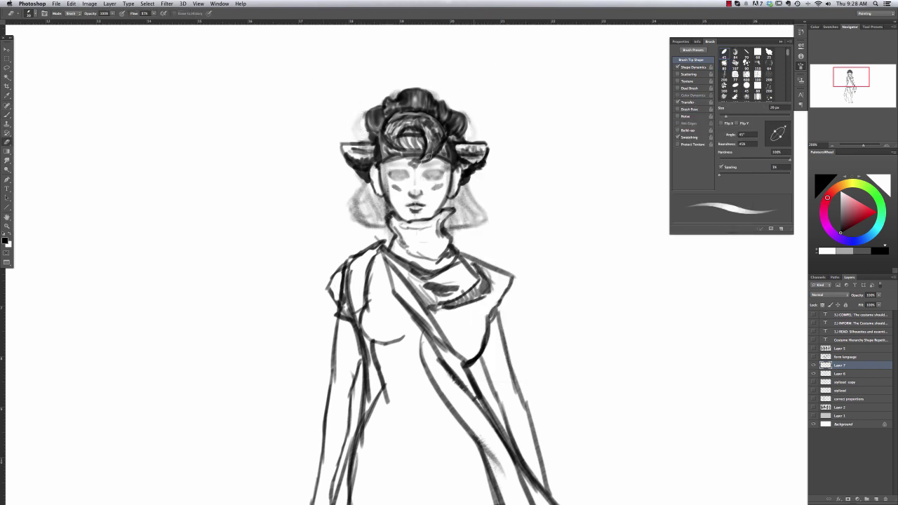
pyautogui.moveTo(493, 191)
pyautogui.mouseDown()
pyautogui.moveTo(453, 226)
pyautogui.moveTo(463, 191)
pyautogui.mouseUp()
pyautogui.moveTo(334, 175)
pyautogui.mouseDown()
pyautogui.moveTo(372, 210)
pyautogui.moveTo(376, 228)
pyautogui.mouseUp()
pyautogui.moveTo(358, 116)
pyautogui.mouseDown()
pyautogui.moveTo(435, 96)
pyautogui.moveTo(407, 86)
pyautogui.mouseUp()
pyautogui.press('b')
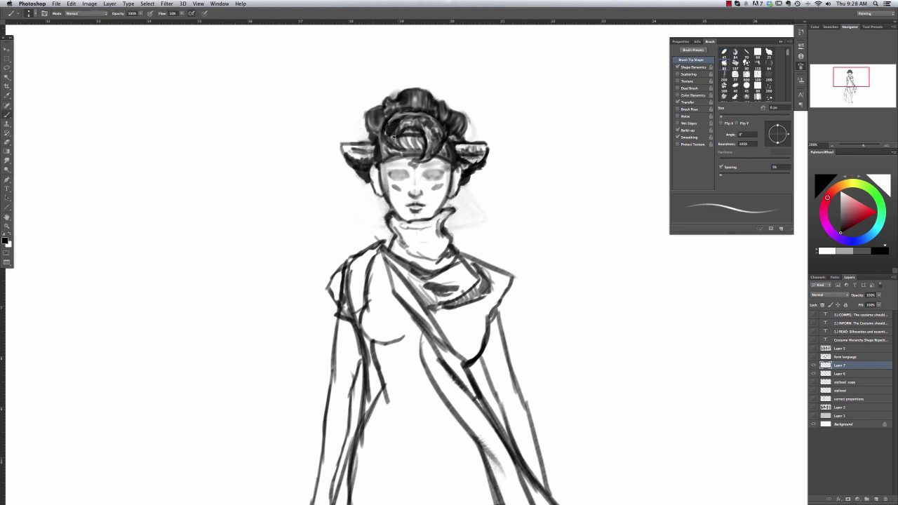
# Draw a dark line along the face's right side and make Layer 6 active
pyautogui.press('super+minus')
pyautogui.press('super+plus')
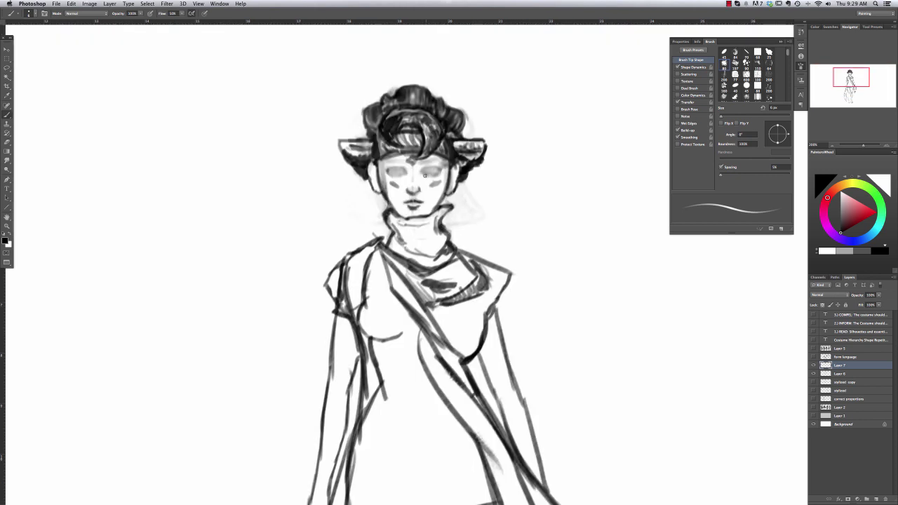
pyautogui.moveTo(450, 160); pyautogui.dragTo(454, 190)
pyautogui.doubleClick(840, 373)
pyautogui.press('Escape')
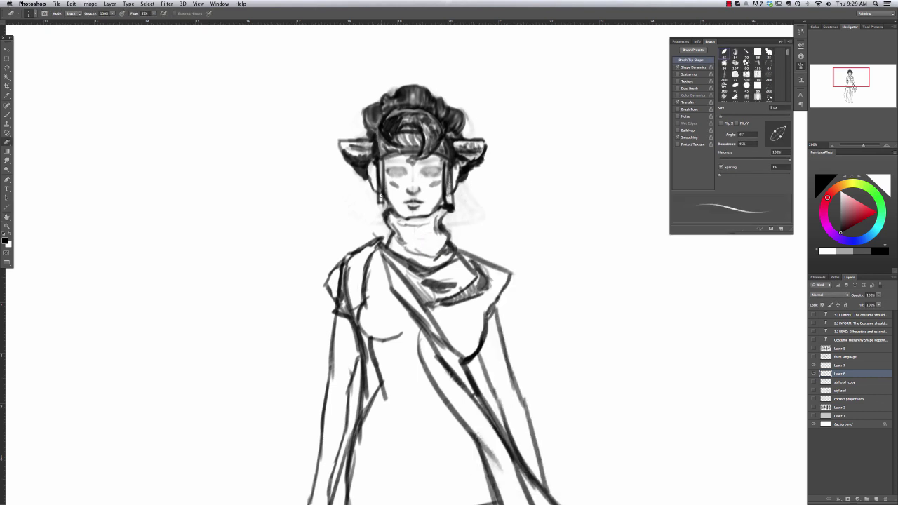
pyautogui.press('super+minus')
# Brush soft grey over the figure's body, lower drape and legs inside the selection
pyautogui.press('super+0')
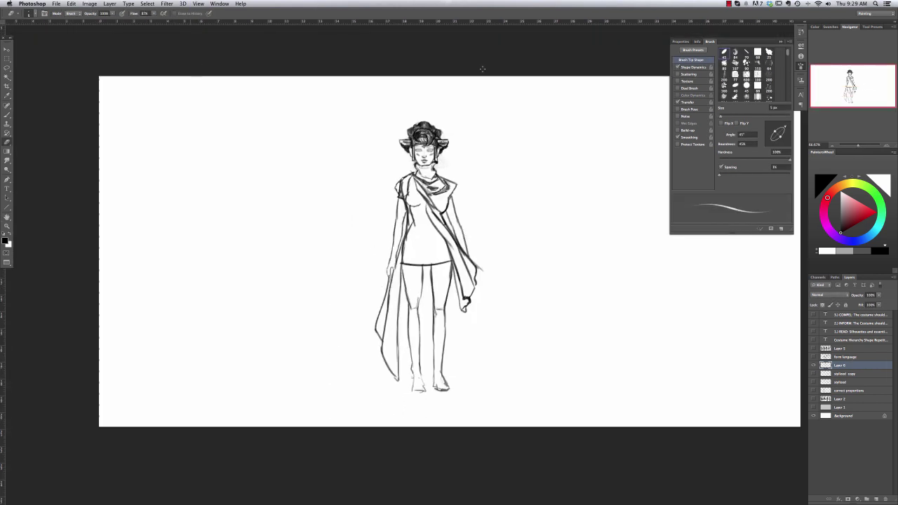
pyautogui.press('l')
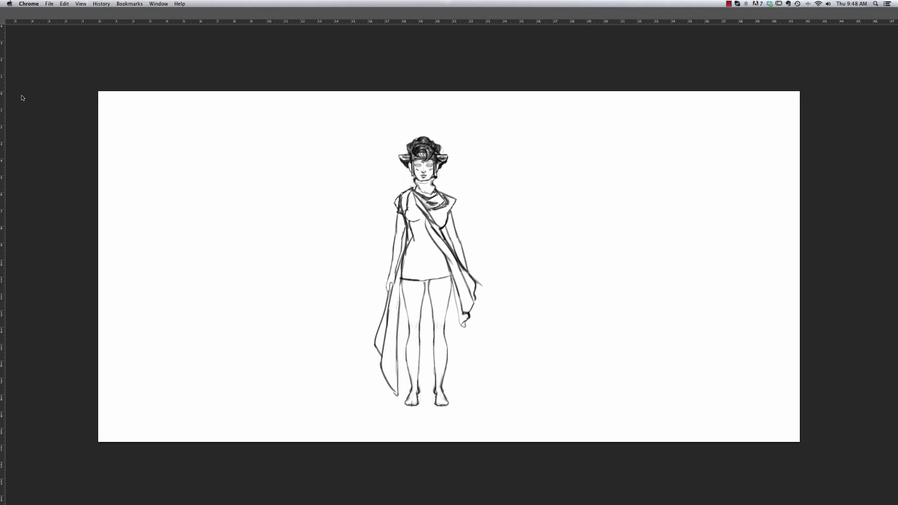
pyautogui.press('Tab')
pyautogui.rightClick(407, 393)
pyautogui.press('Escape')
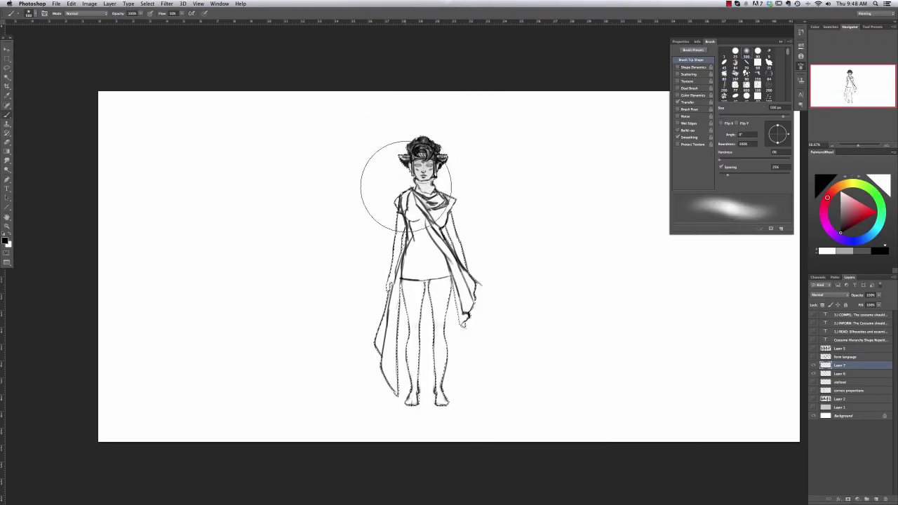
pyautogui.moveTo(291, 207)
pyautogui.mouseDown()
pyautogui.moveTo(537, 234)
pyautogui.moveTo(393, 372)
pyautogui.mouseUp()
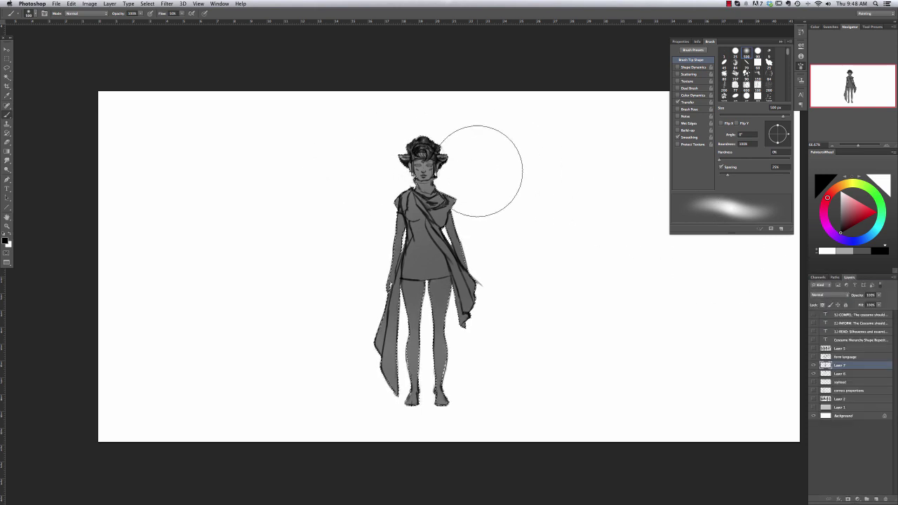
pyautogui.moveTo(306, 388)
pyautogui.mouseDown()
pyautogui.moveTo(372, 377)
pyautogui.moveTo(374, 279)
pyautogui.mouseUp()
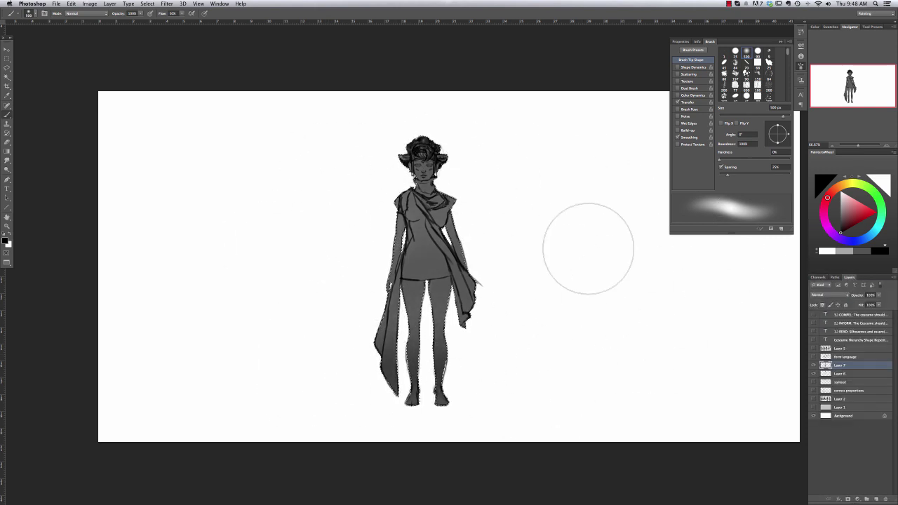
# Deselect, then lighten the face with a large soft pressure-sensitive eraser at 100% zoom
pyautogui.hotkey('ctrl', 'd')
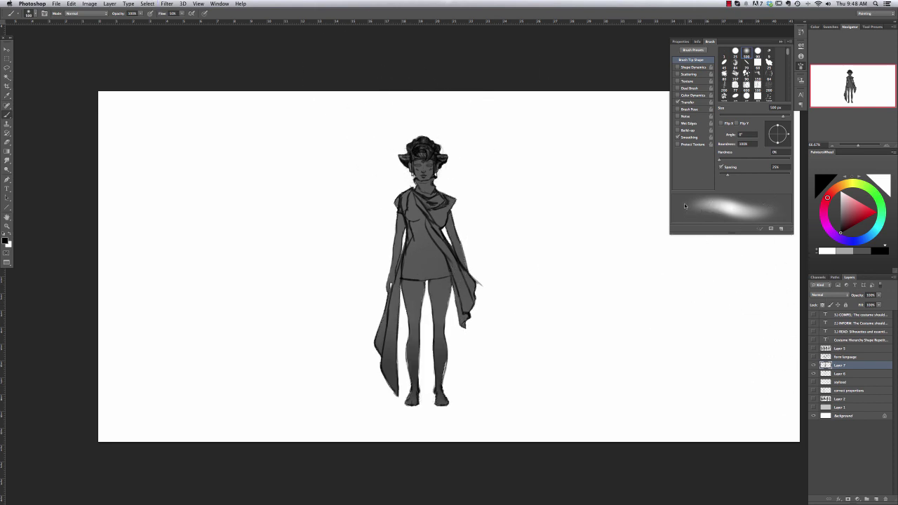
pyautogui.press('super+equal')
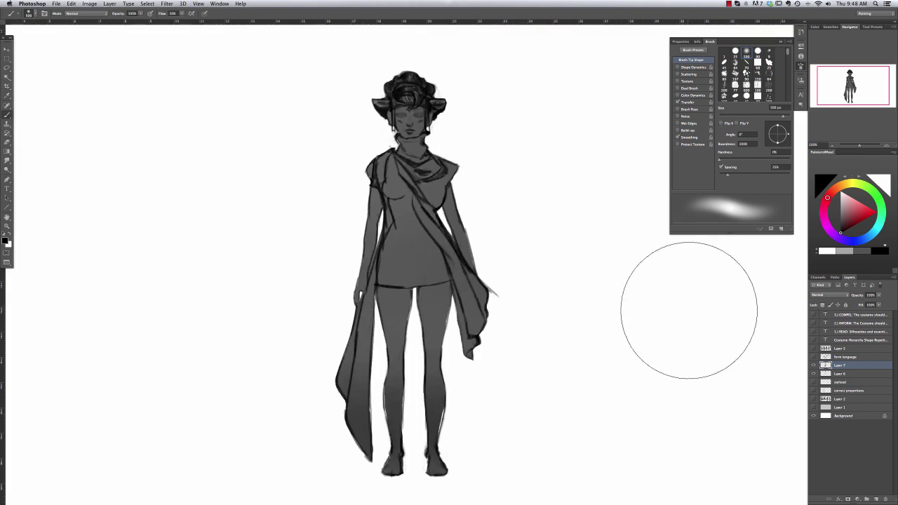
pyautogui.click(7, 142)
pyautogui.rightClick(416, 127)
pyautogui.press('Return')
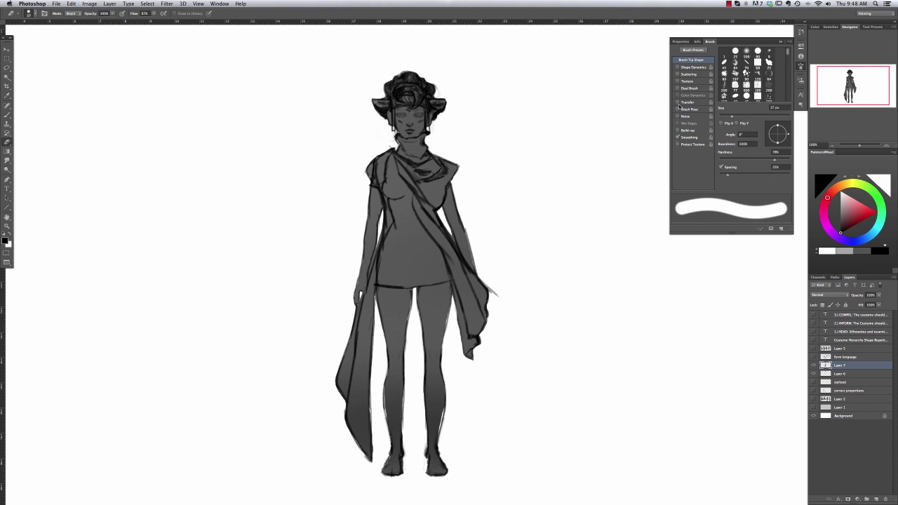
pyautogui.click(678, 102)
pyautogui.moveTo(407, 116)
pyautogui.mouseDown()
pyautogui.moveTo(421, 111)
pyautogui.moveTo(419, 132)
pyautogui.moveTo(406, 121)
pyautogui.moveTo(411, 134)
pyautogui.moveTo(421, 116)
pyautogui.mouseUp()
# Lighten both arms with the eraser reduced to about 24 px
pyautogui.rightClick(516, 190)
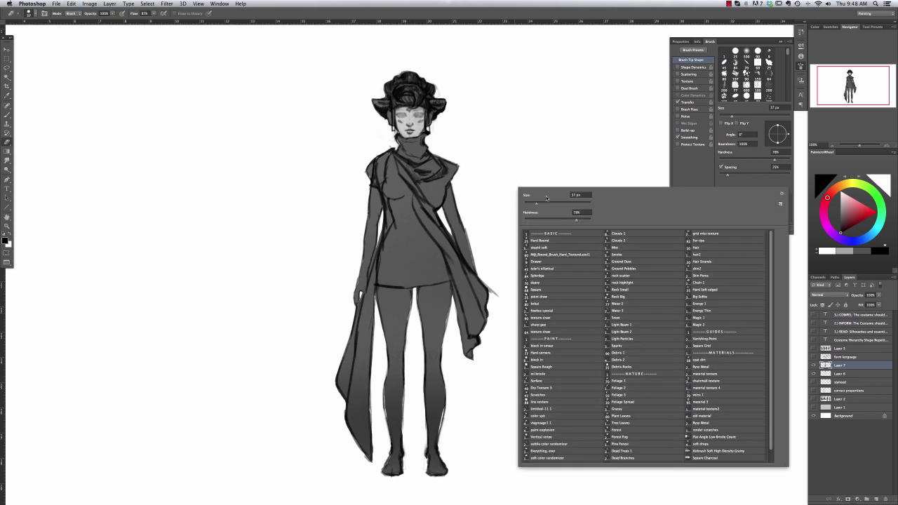
pyautogui.moveTo(589, 195); pyautogui.dragTo(578, 195)
pyautogui.press('Return')
pyautogui.moveTo(375, 191)
pyautogui.mouseDown()
pyautogui.moveTo(364, 270)
pyautogui.moveTo(369, 303)
pyautogui.mouseUp()
pyautogui.rightClick(381, 226)
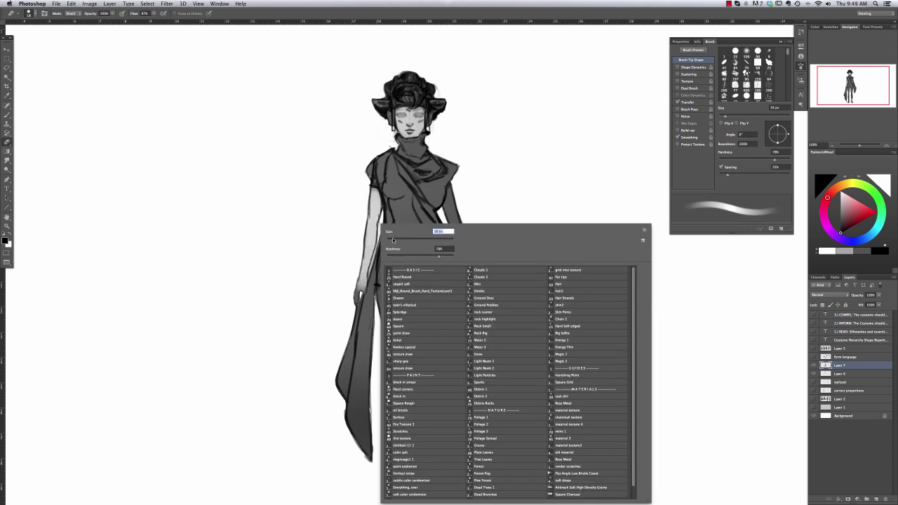
pyautogui.moveTo(392, 238); pyautogui.dragTo(388, 238)
pyautogui.press('Return')
pyautogui.moveTo(366, 274); pyautogui.dragTo(356, 305)
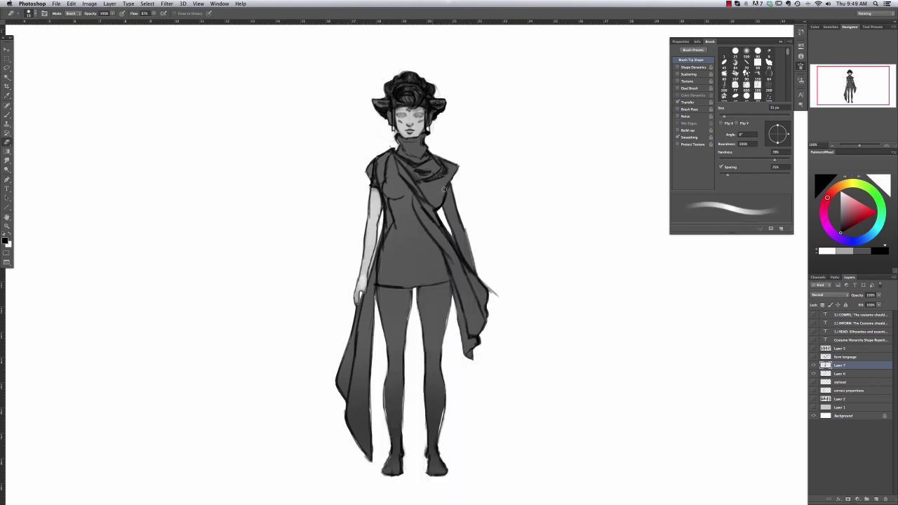
pyautogui.moveTo(449, 185)
pyautogui.mouseDown()
pyautogui.moveTo(453, 206)
pyautogui.moveTo(450, 188)
pyautogui.mouseUp()
pyautogui.press('super+minus')
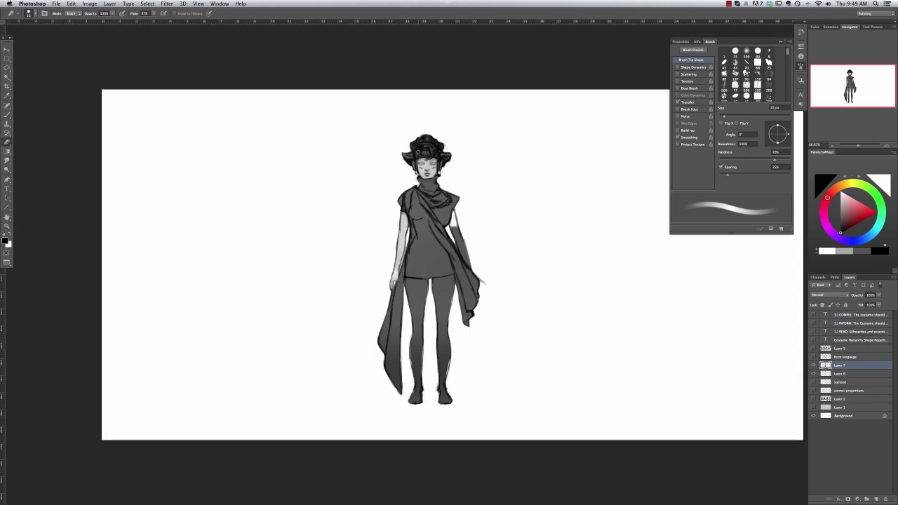
pyautogui.press('super+plus')
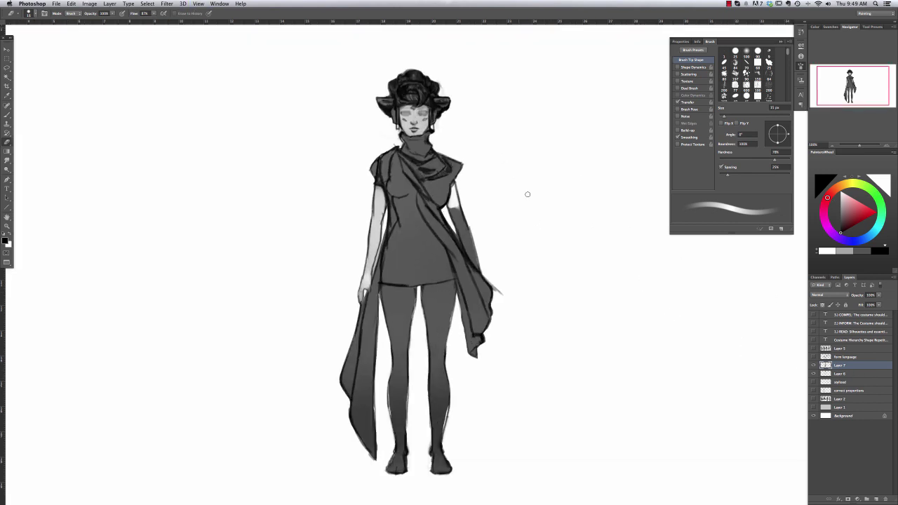
pyautogui.rightClick(517, 190)
# Set the painting brush to 15 px
pyautogui.press('Escape')
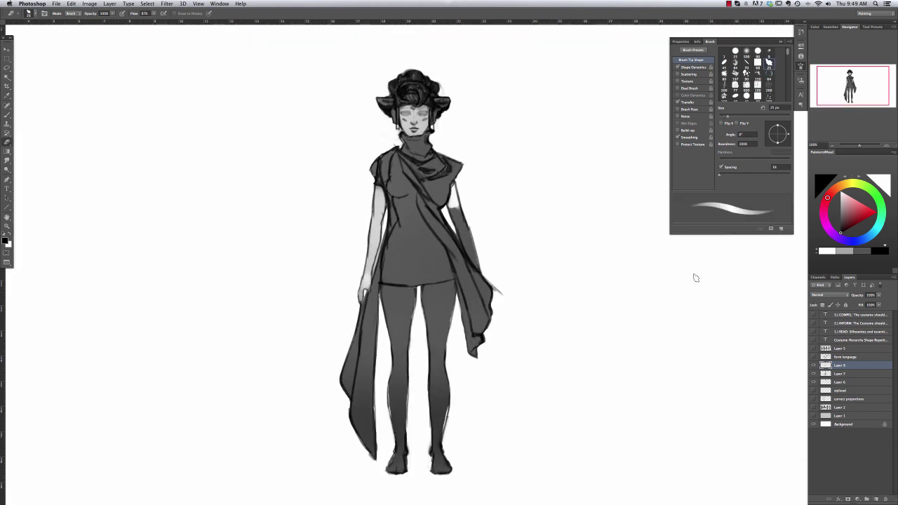
pyautogui.rightClick(511, 191)
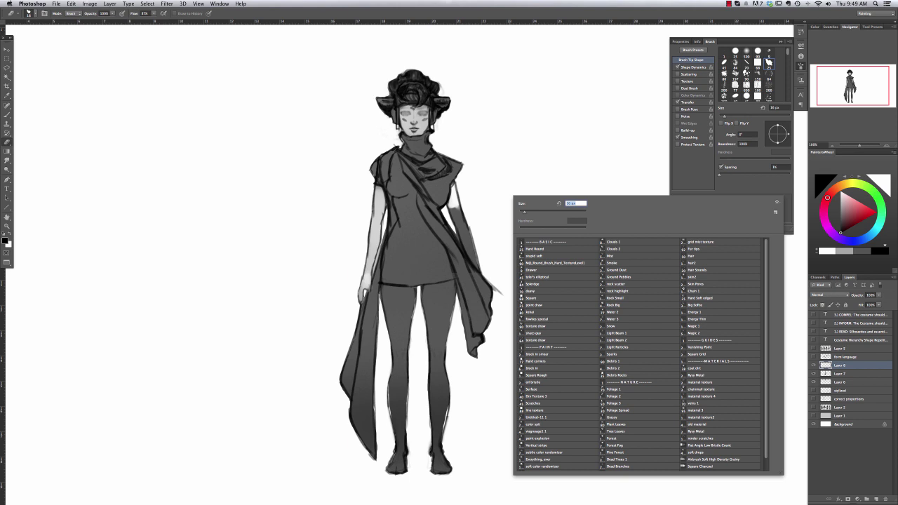
pyautogui.press('Escape')
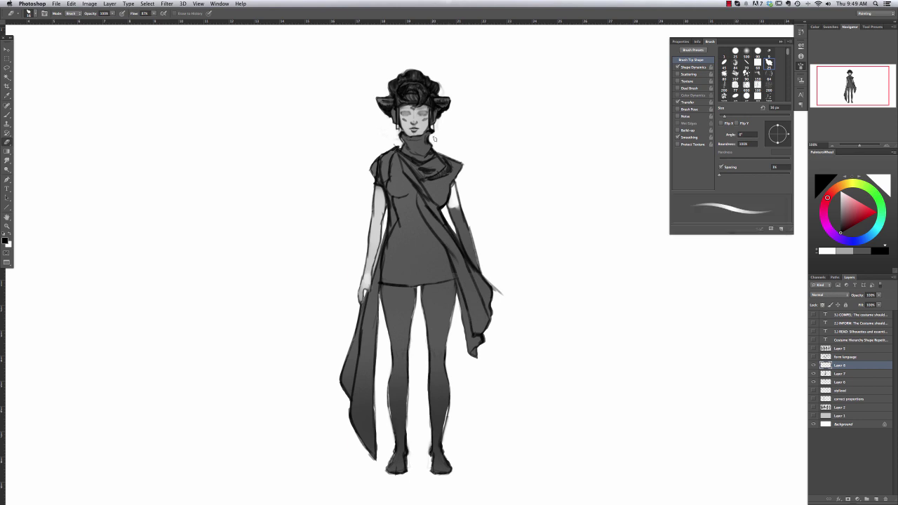
pyautogui.press('b')
pyautogui.rightClick(491, 162)
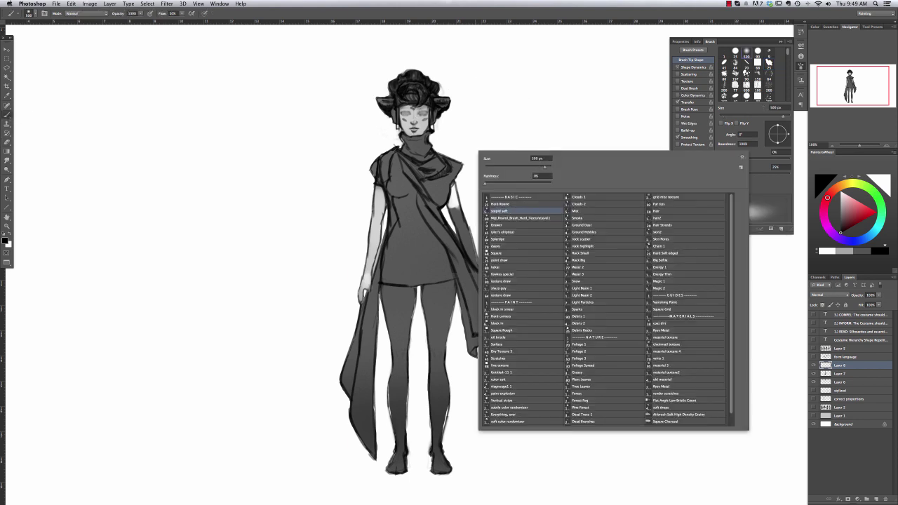
pyautogui.moveTo(492, 164); pyautogui.dragTo(489, 165)
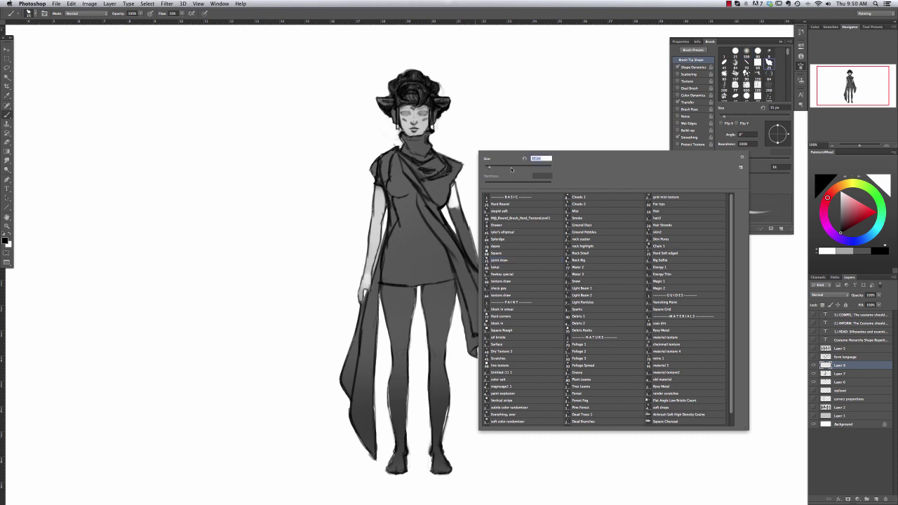
pyautogui.press('Return')
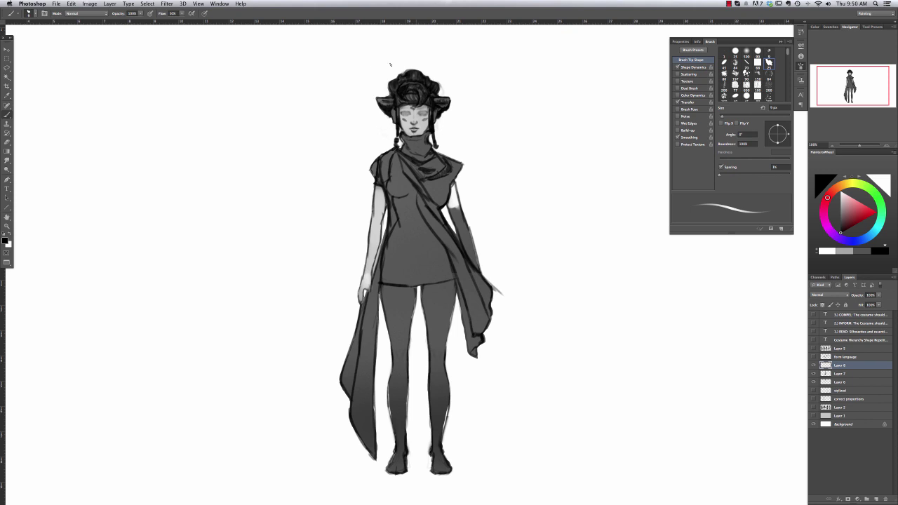
# Draw thin dark strokes above the head, undo stray marks, and add a short line below the collar
pyautogui.press('e')
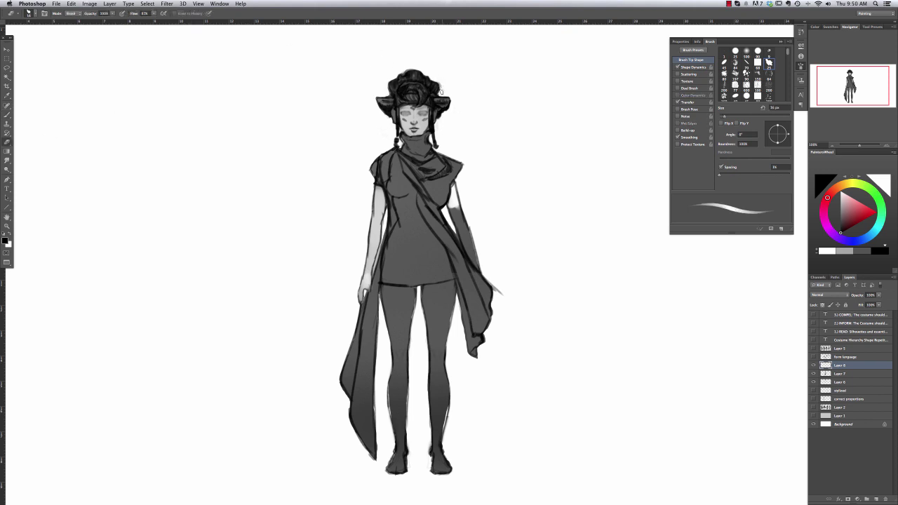
pyautogui.press('b')
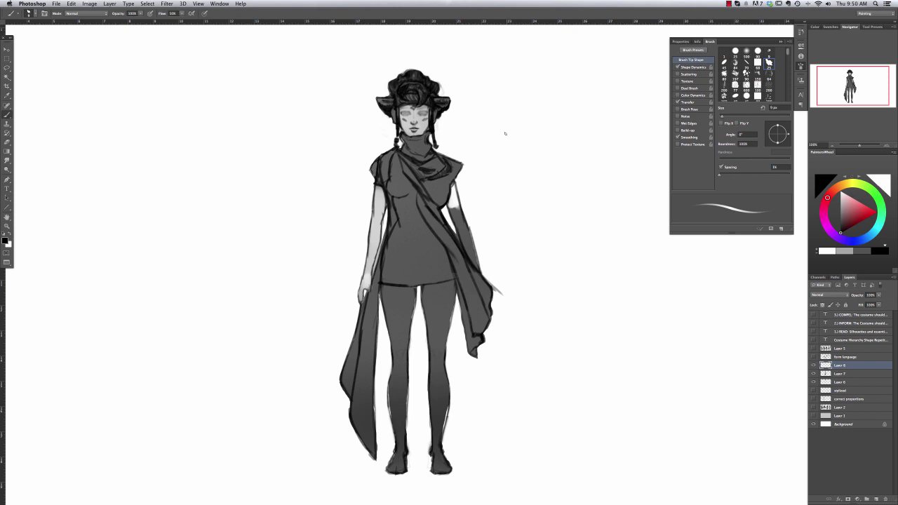
pyautogui.press('super+z')
pyautogui.press('super+z')
pyautogui.moveTo(431, 80)
pyautogui.mouseDown()
pyautogui.moveTo(436, 61)
pyautogui.moveTo(392, 59)
pyautogui.mouseUp()
pyautogui.press('super+z')
pyautogui.press('super+z')
pyautogui.rightClick(435, 175)
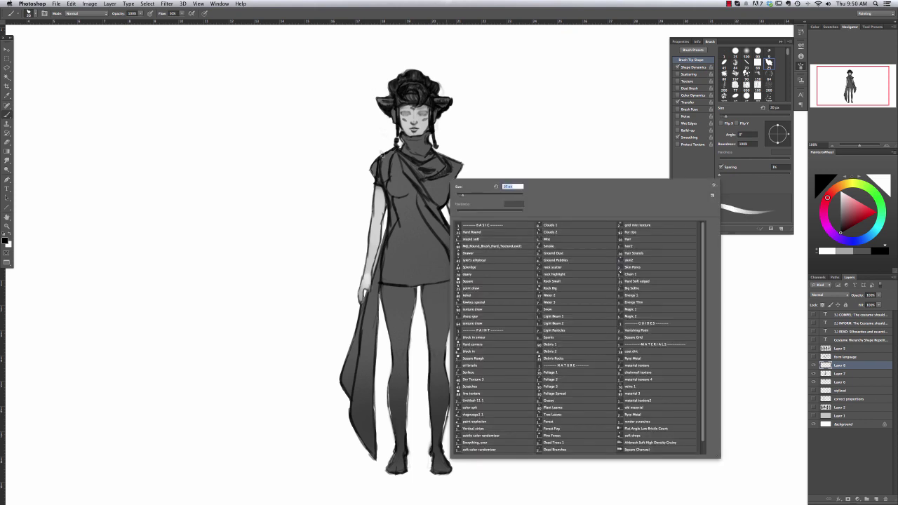
pyautogui.press('Return')
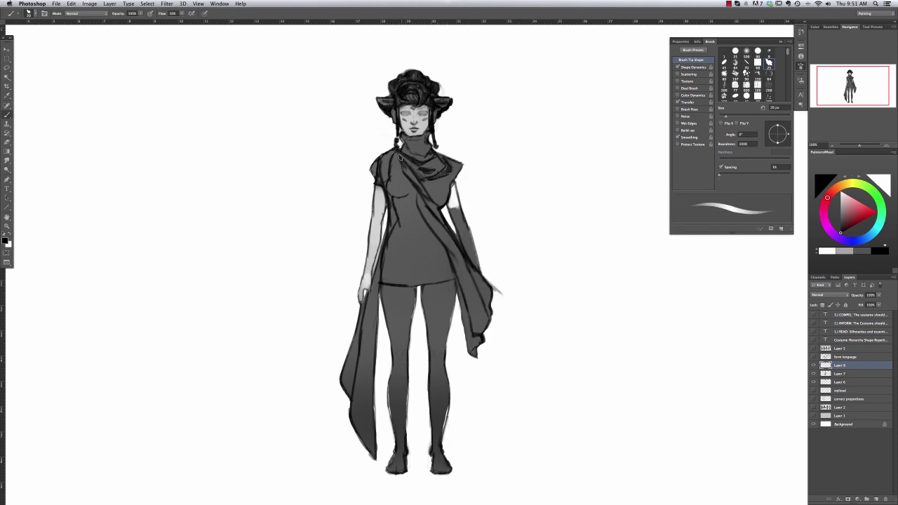
pyautogui.moveTo(423, 182)
pyautogui.mouseDown()
pyautogui.moveTo(437, 203)
pyautogui.moveTo(463, 204)
pyautogui.mouseUp()
# Paint a dark wristband and a dark band on the upper left arm
pyautogui.press('super+z')
pyautogui.press('super+z')
pyautogui.click(818, 278)
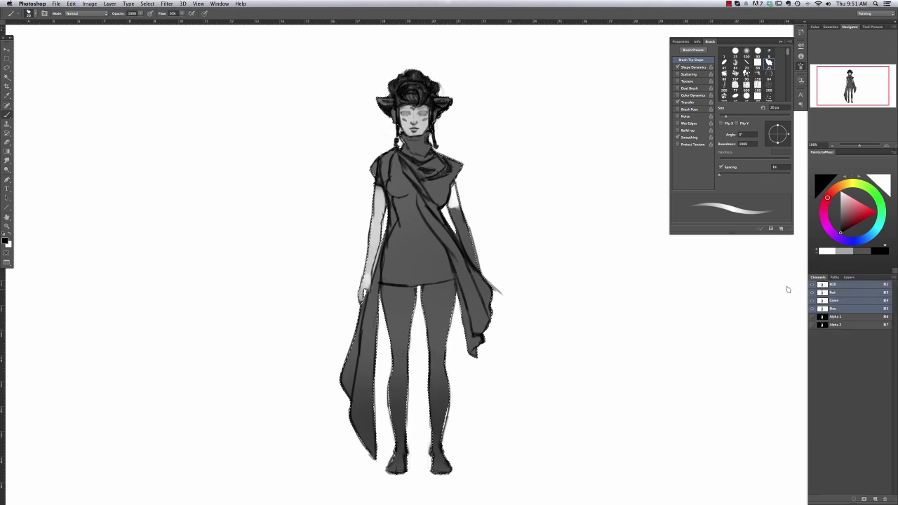
pyautogui.moveTo(453, 207)
pyautogui.mouseDown()
pyautogui.moveTo(458, 236)
pyautogui.moveTo(474, 259)
pyautogui.mouseUp()
pyautogui.press('super+z')
pyautogui.moveTo(366, 262)
pyautogui.mouseDown()
pyautogui.moveTo(373, 268)
pyautogui.moveTo(369, 254)
pyautogui.moveTo(368, 272)
pyautogui.mouseUp()
pyautogui.rightClick(376, 180)
pyautogui.press('Escape')
pyautogui.moveTo(373, 195); pyautogui.dragTo(397, 196)
pyautogui.press('super+z')
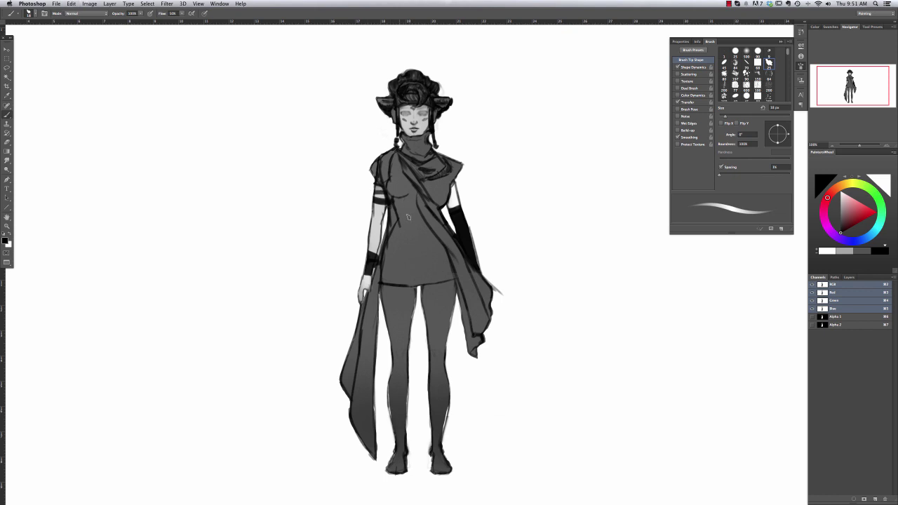
pyautogui.press('super+z')
# With a different brush preset, darken both lower legs down to the ankles
pyautogui.rightClick(512, 223)
pyautogui.doubleClick(576, 232)
pyautogui.moveTo(419, 287)
pyautogui.mouseDown()
pyautogui.moveTo(457, 287)
pyautogui.moveTo(378, 288)
pyautogui.moveTo(393, 330)
pyautogui.moveTo(429, 303)
pyautogui.moveTo(443, 329)
pyautogui.moveTo(445, 406)
pyautogui.mouseUp()
pyautogui.press('super+z')
pyautogui.moveTo(434, 371); pyautogui.dragTo(442, 427)
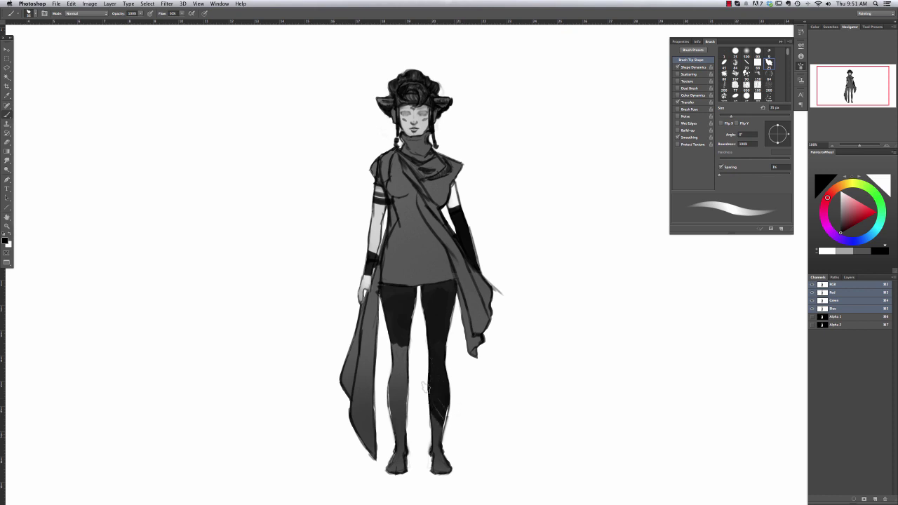
pyautogui.moveTo(411, 365)
pyautogui.mouseDown()
pyautogui.moveTo(407, 407)
pyautogui.moveTo(401, 399)
pyautogui.moveTo(400, 412)
pyautogui.moveTo(401, 389)
pyautogui.moveTo(388, 452)
pyautogui.moveTo(397, 476)
pyautogui.mouseUp()
pyautogui.moveTo(440, 413)
pyautogui.mouseDown()
pyautogui.moveTo(439, 468)
pyautogui.moveTo(449, 466)
pyautogui.mouseUp()
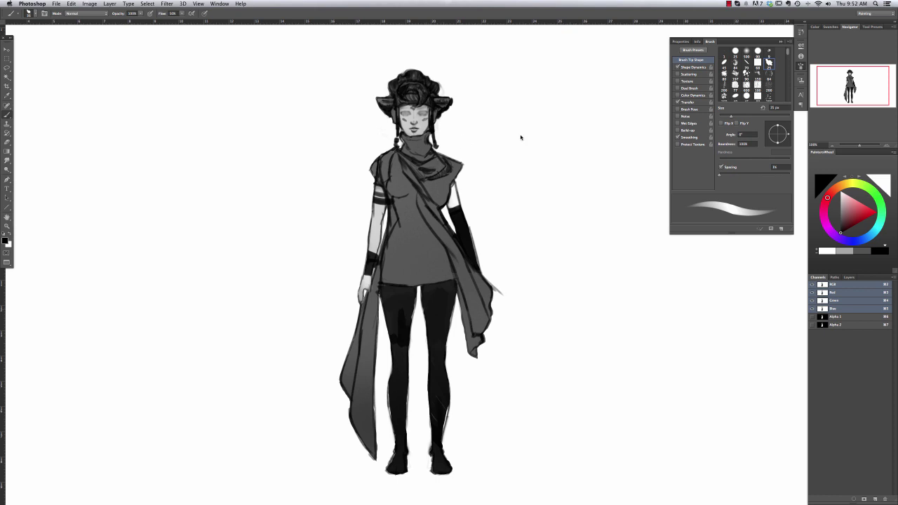
pyautogui.click(849, 277)
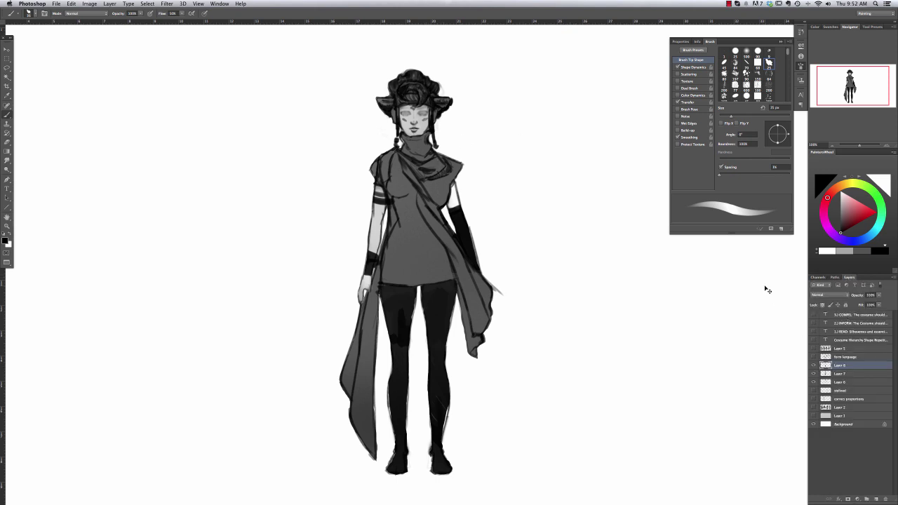
# Delete Layer 8, then restore it and toggle Layers 6 and 8 to check the fills
pyautogui.press('BackSpace')
pyautogui.press('e')
pyautogui.rightClick(497, 344)
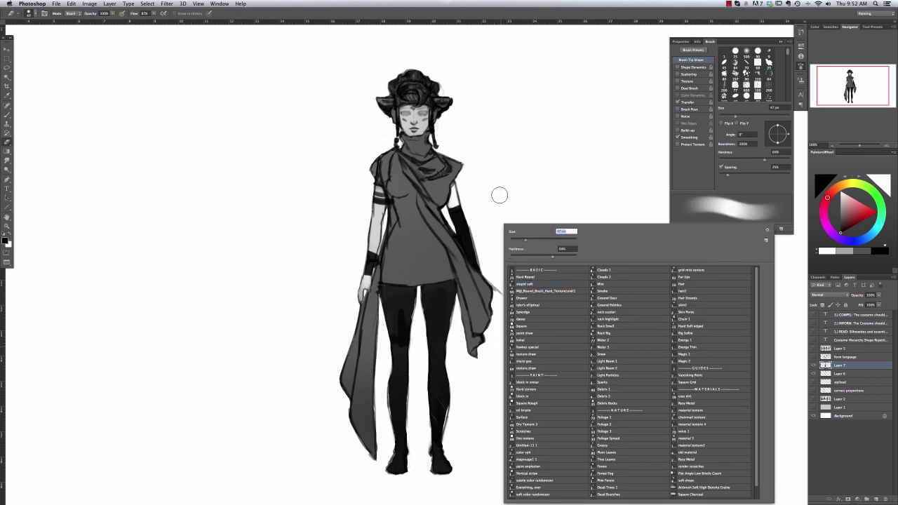
pyautogui.press('Return')
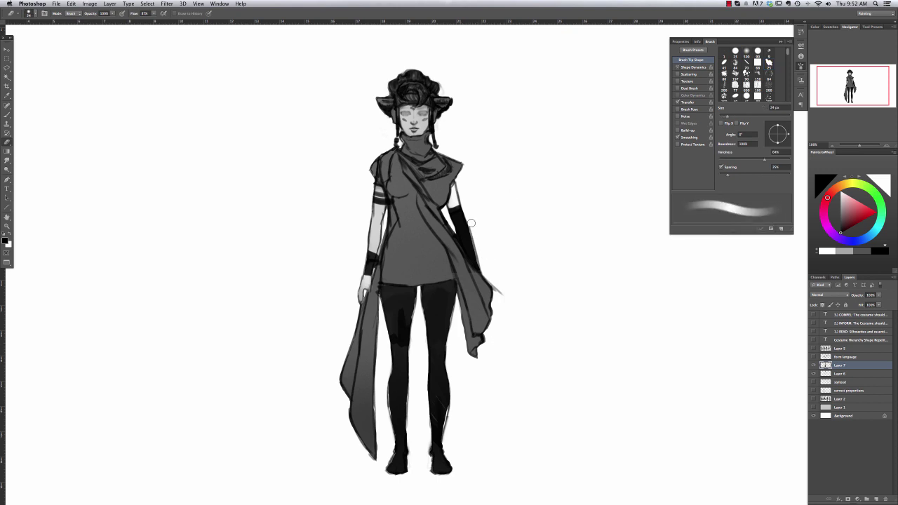
pyautogui.press('super+d')
pyautogui.click(813, 373)
pyautogui.click(813, 374)
pyautogui.press('super+z')
pyautogui.press('super+z')
pyautogui.press('super+z')
pyautogui.press('super+z')
pyautogui.press('super+z')
pyautogui.press('super+z')
pyautogui.press('super+z')
pyautogui.press('super+z')
pyautogui.click(814, 365)
pyautogui.click(814, 366)
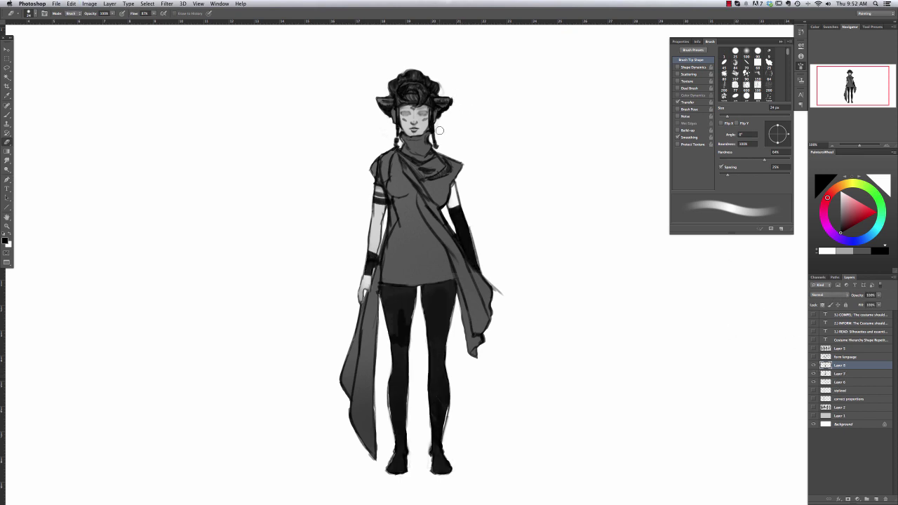
# Merge the painted layers into one and raise the brush hardness to 86%
pyautogui.press('super+e')
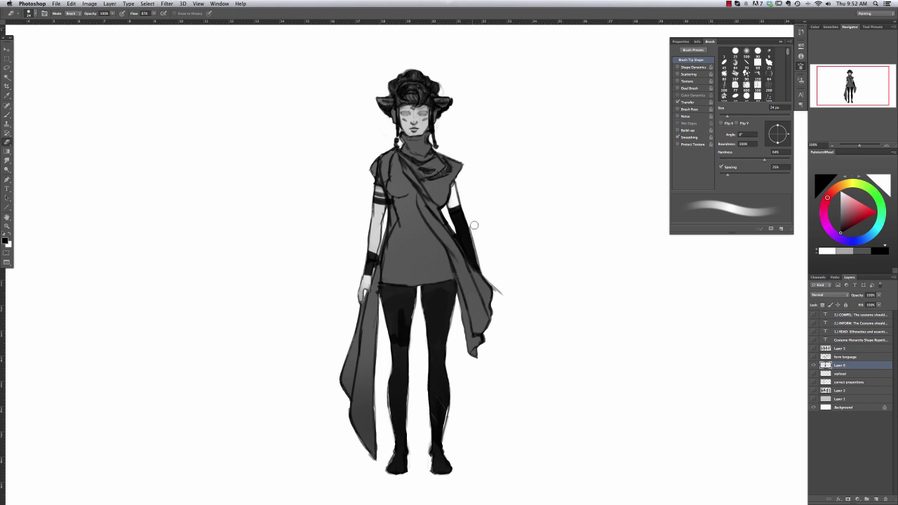
pyautogui.rightClick(473, 228)
pyautogui.moveTo(542, 227); pyautogui.dragTo(558, 228)
pyautogui.press('Return')
pyautogui.press('super+z')
pyautogui.press('super+z')
# Tidy the leggings, lightening the leg edges and darkening between the legs and lower leg
pyautogui.moveTo(386, 368)
pyautogui.mouseDown()
pyautogui.moveTo(381, 427)
pyautogui.moveTo(390, 453)
pyautogui.mouseUp()
pyautogui.moveTo(412, 414); pyautogui.dragTo(412, 415)
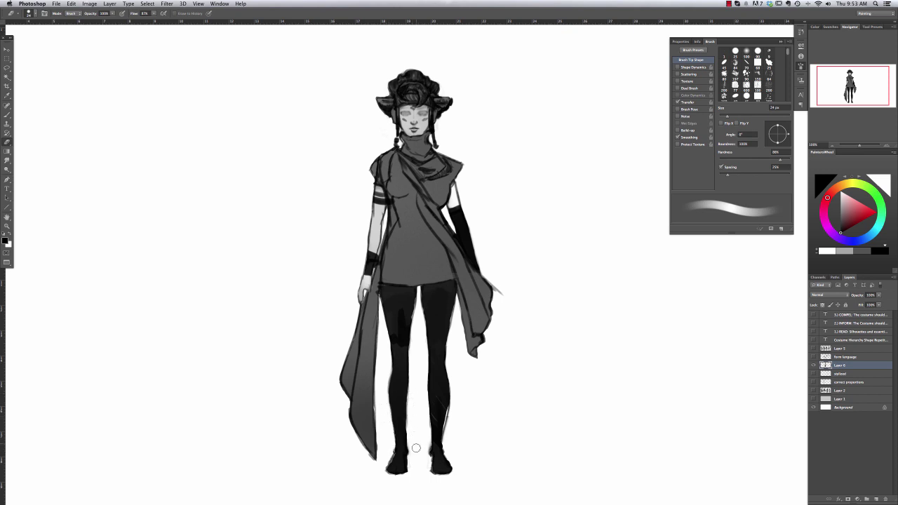
pyautogui.press('b')
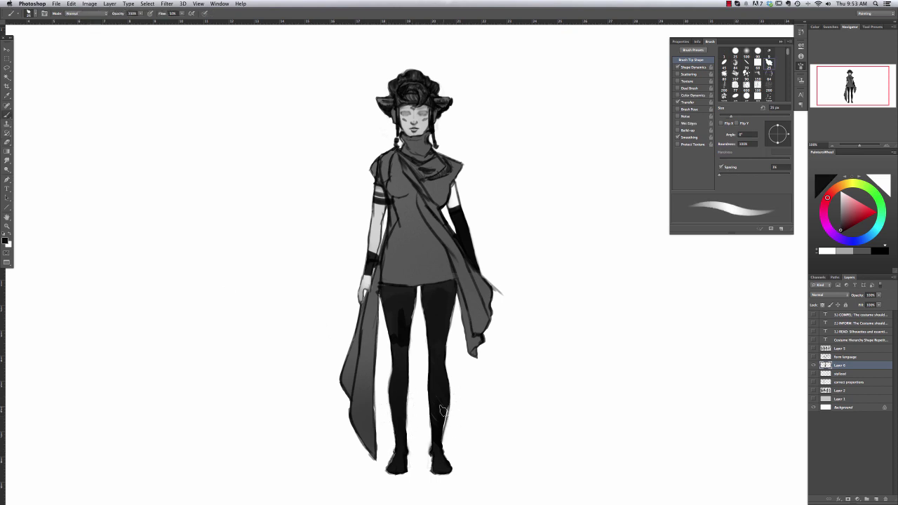
pyautogui.rightClick(444, 379)
pyautogui.press('Return')
pyautogui.moveTo(412, 293)
pyautogui.mouseDown()
pyautogui.moveTo(413, 327)
pyautogui.moveTo(429, 322)
pyautogui.mouseUp()
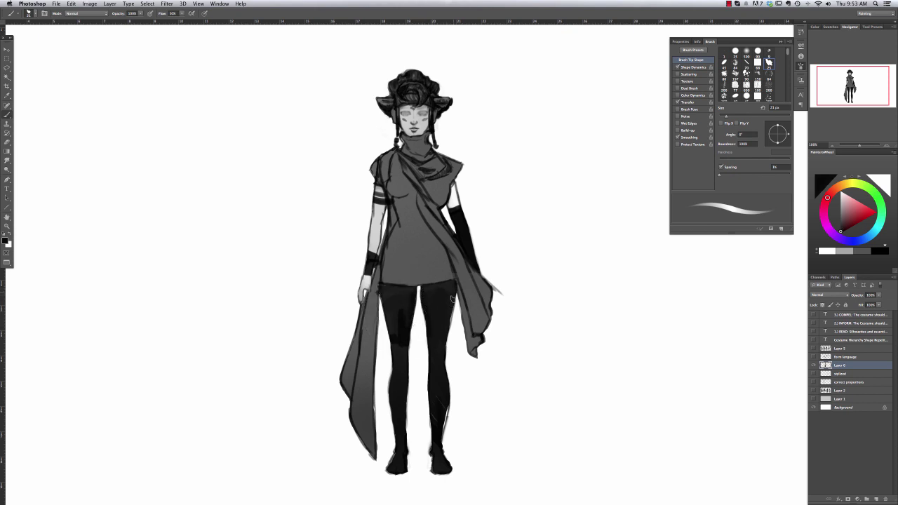
pyautogui.moveTo(444, 402); pyautogui.dragTo(440, 426)
pyautogui.press('e')
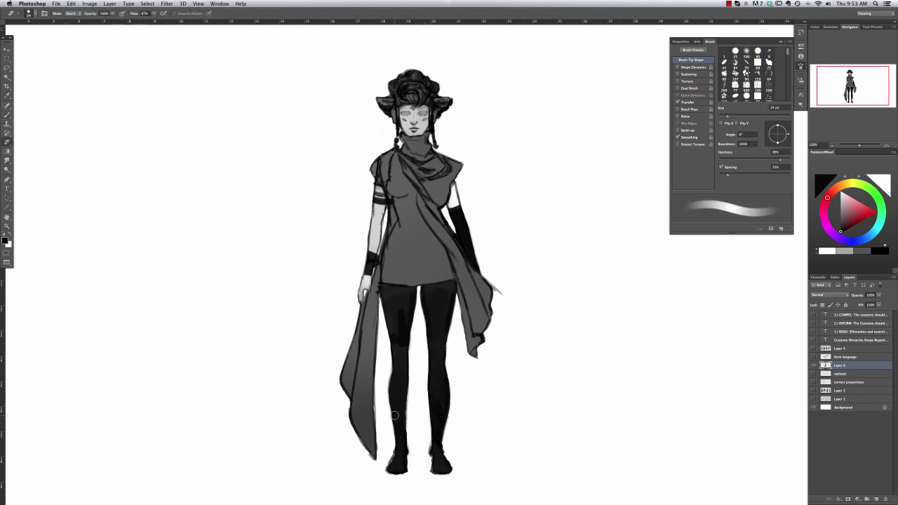
pyautogui.click(7, 115)
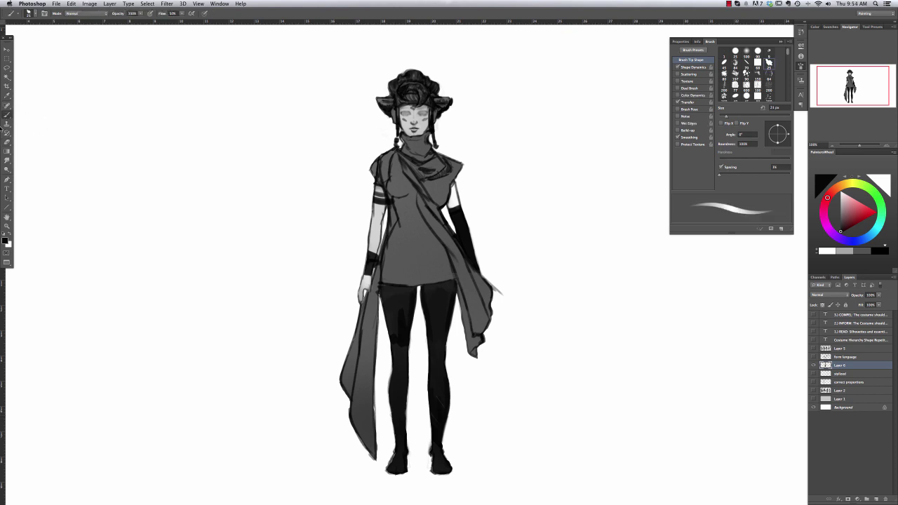
pyautogui.click(728, 4)
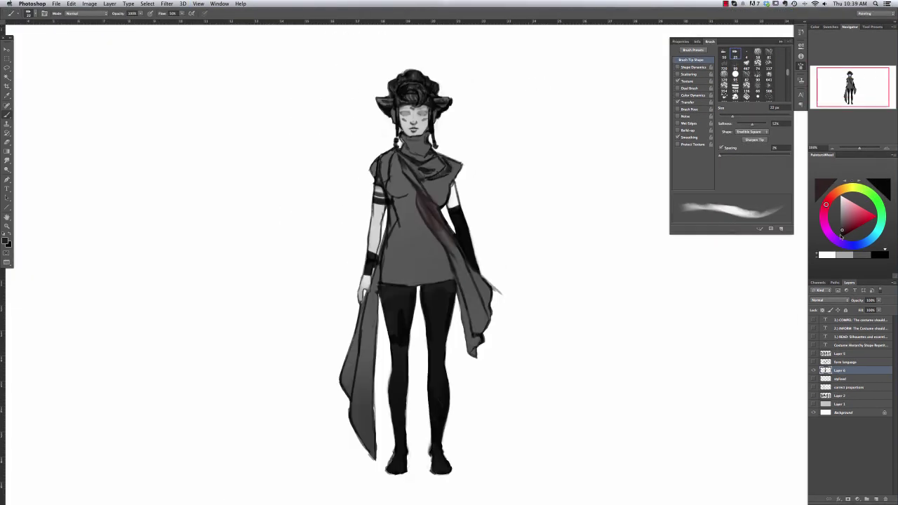
pyautogui.rightClick(508, 225)
# Paint dark strokes down the sash's right side and near the shoulder
pyautogui.click(574, 231)
pyautogui.moveTo(426, 219)
pyautogui.mouseDown()
pyautogui.moveTo(447, 246)
pyautogui.moveTo(477, 343)
pyautogui.moveTo(492, 294)
pyautogui.moveTo(471, 268)
pyautogui.mouseUp()
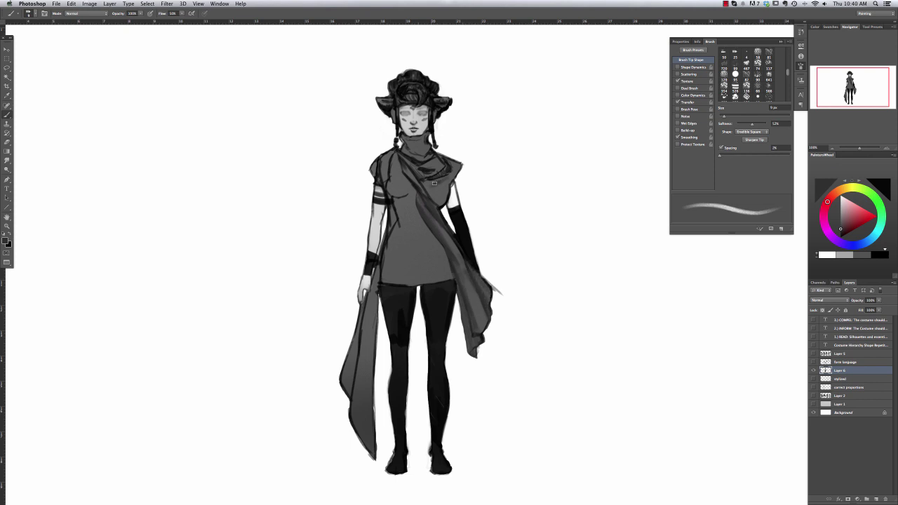
pyautogui.moveTo(448, 185); pyautogui.dragTo(435, 198)
# Switch to a soft round brush preset at 8 px
pyautogui.rightClick(449, 181)
pyautogui.doubleClick(491, 242)
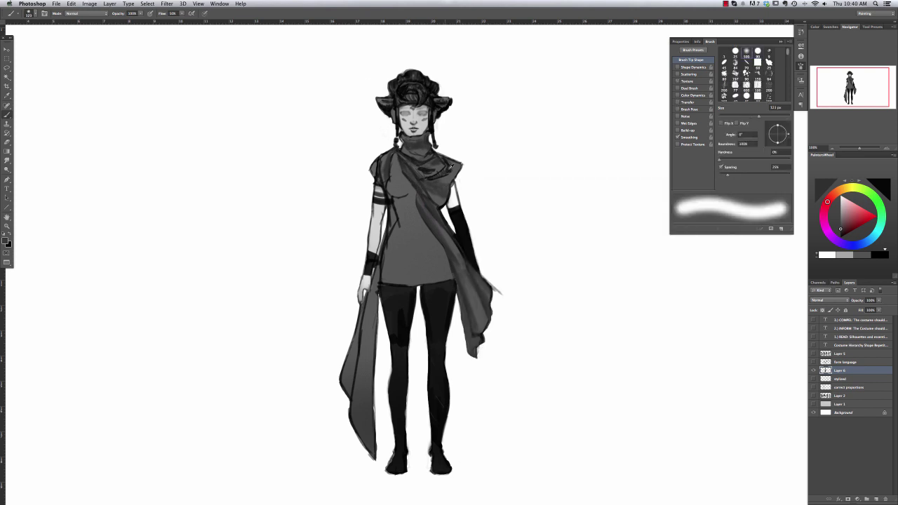
pyautogui.rightClick(451, 178)
pyautogui.doubleClick(491, 243)
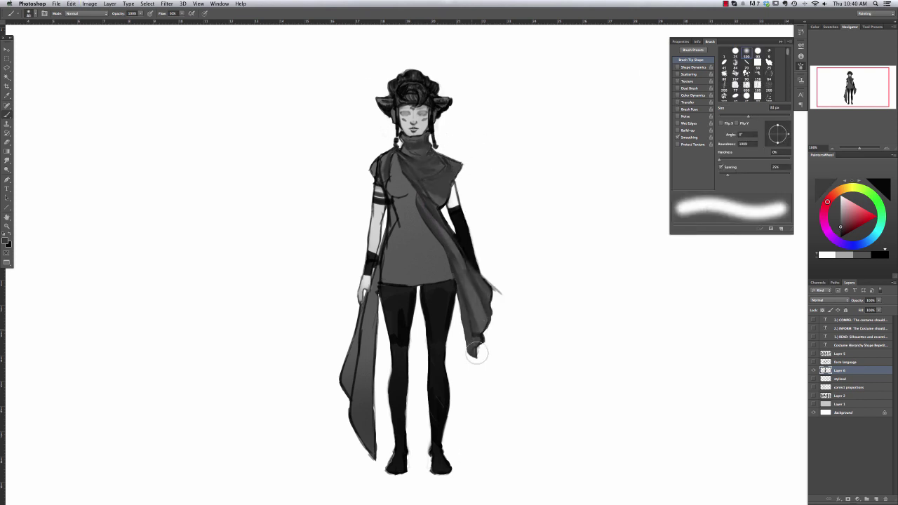
pyautogui.rightClick(506, 198)
pyautogui.click(533, 258)
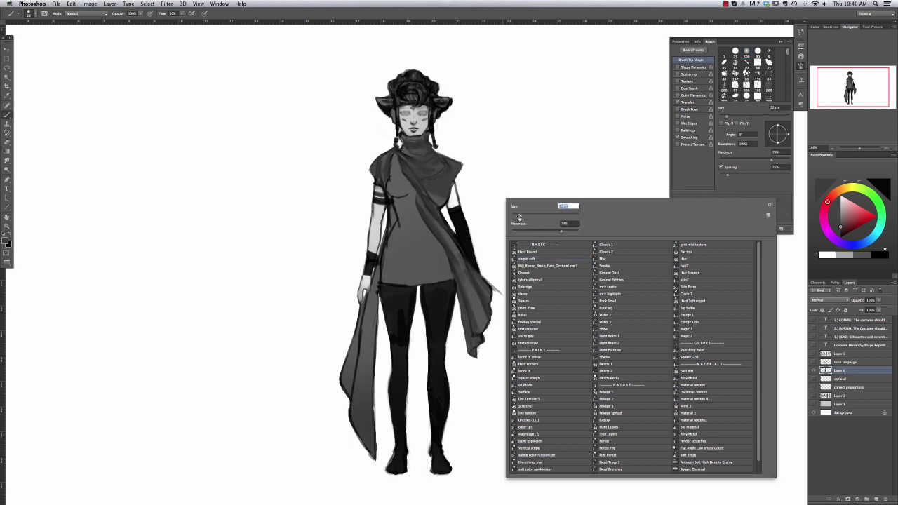
pyautogui.write('8')
pyautogui.press('Return')
pyautogui.rightClick(516, 201)
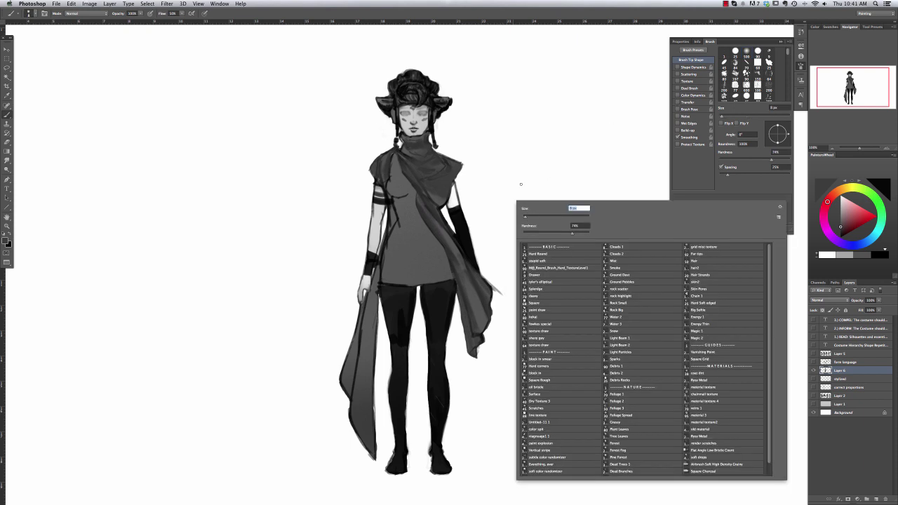
pyautogui.press('Escape')
# Paint short light strokes on the sash, pick a darker grey, and undo two strokes
pyautogui.moveTo(421, 217)
pyautogui.mouseDown()
pyautogui.moveTo(435, 215)
pyautogui.moveTo(442, 227)
pyautogui.mouseUp()
pyautogui.keyDown('alt'); pyautogui.click(449, 176); pyautogui.keyUp('alt')
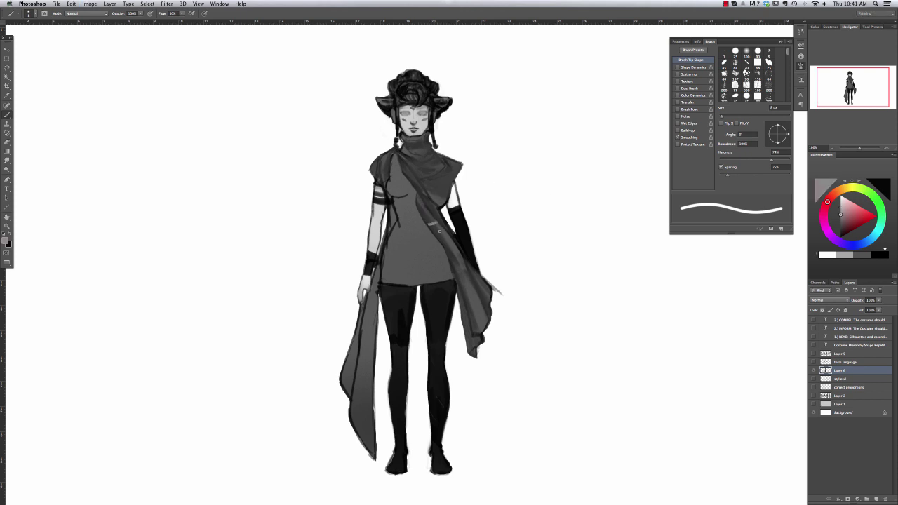
pyautogui.press('super+z')
pyautogui.press('super+z')
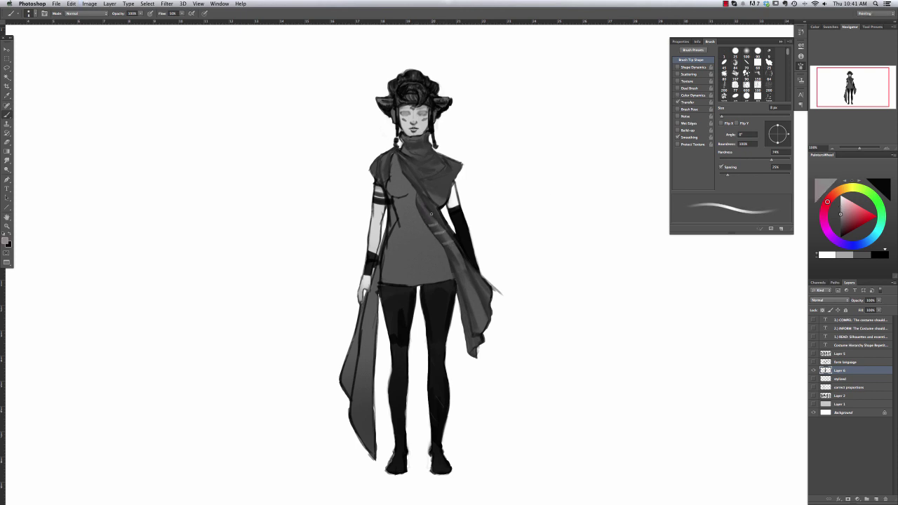
pyautogui.press('super+z')
# Paint light grey stripes down the sash, near the shoulder and across the scarf collar
pyautogui.moveTo(468, 274); pyautogui.dragTo(490, 333)
pyautogui.moveTo(482, 285); pyautogui.dragTo(490, 305)
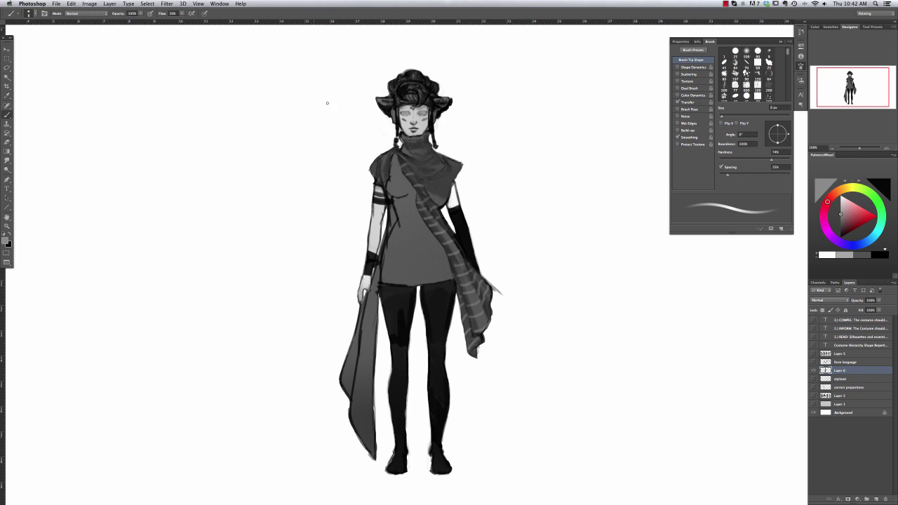
pyautogui.moveTo(426, 181)
pyautogui.mouseDown()
pyautogui.moveTo(442, 208)
pyautogui.moveTo(460, 165)
pyautogui.mouseUp()
pyautogui.moveTo(841, 214); pyautogui.dragTo(841, 205)
pyautogui.moveTo(430, 183); pyautogui.dragTo(453, 170)
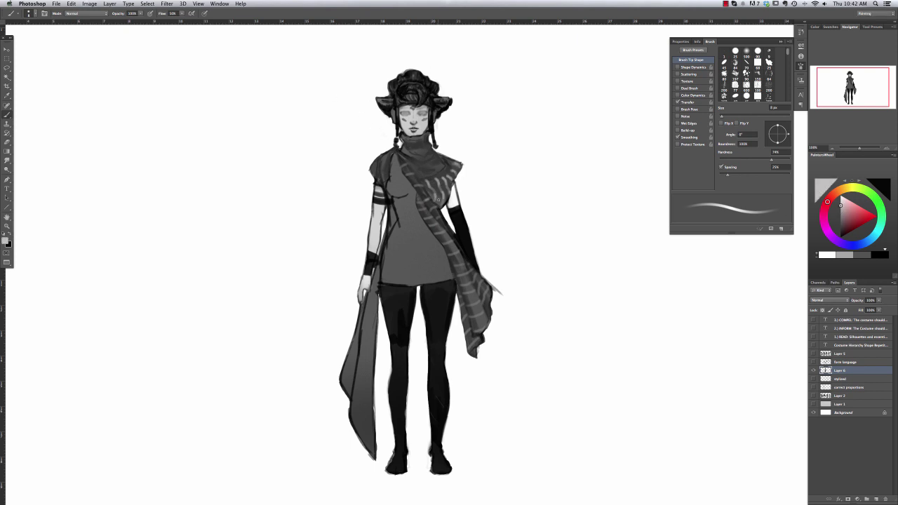
pyautogui.moveTo(469, 272); pyautogui.dragTo(469, 293)
pyautogui.moveTo(429, 162); pyautogui.dragTo(431, 173)
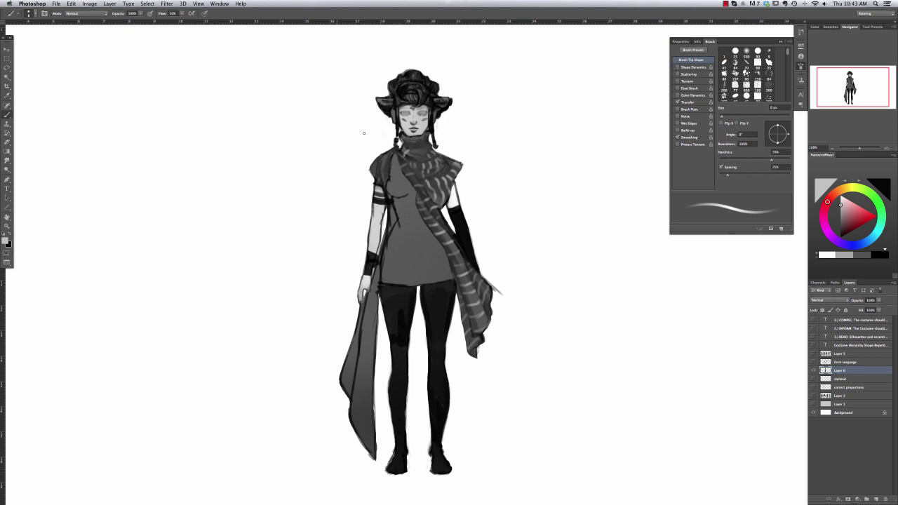
pyautogui.moveTo(406, 136)
pyautogui.mouseDown()
pyautogui.moveTo(421, 161)
pyautogui.moveTo(431, 149)
pyautogui.mouseUp()
# With a 10 px brush, paint light diagonal stripes on the lower sash
pyautogui.rightClick(337, 390)
pyautogui.click(293, 373)
pyautogui.moveTo(349, 391); pyautogui.dragTo(369, 407)
pyautogui.moveTo(354, 365)
pyautogui.mouseDown()
pyautogui.moveTo(372, 380)
pyautogui.moveTo(376, 291)
pyautogui.mouseUp()
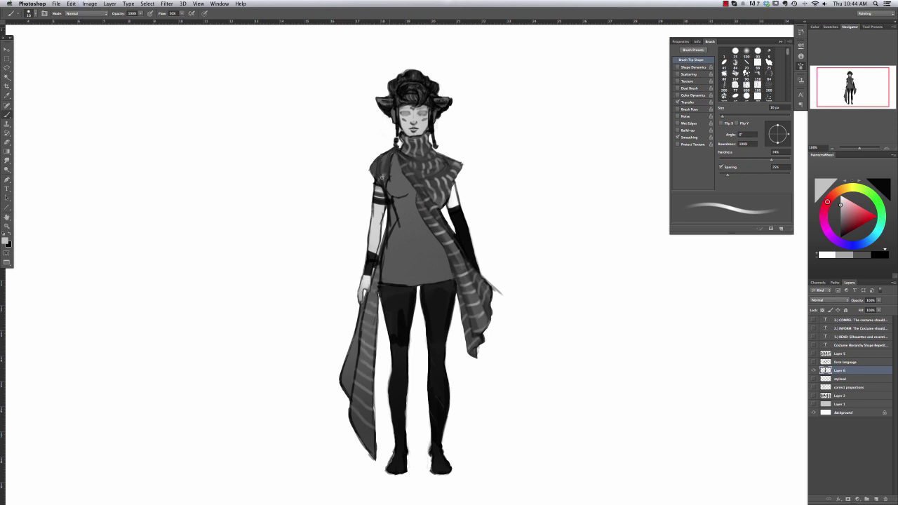
pyautogui.press('[')
pyautogui.moveTo(341, 390); pyautogui.dragTo(359, 353)
# Load a different brush preset and zoom in on the torso, discarding a test stroke
pyautogui.rightClick(474, 211)
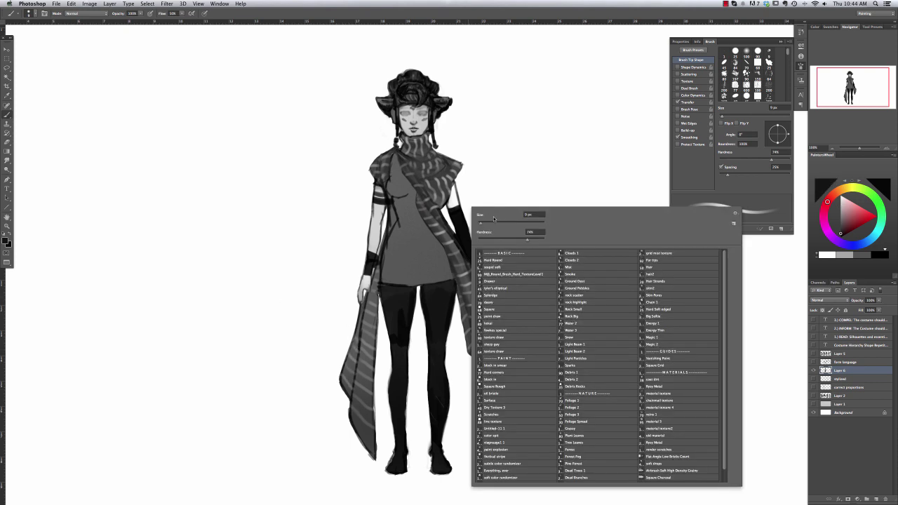
pyautogui.doubleClick(520, 325)
pyautogui.hotkey('ctrl', '=')
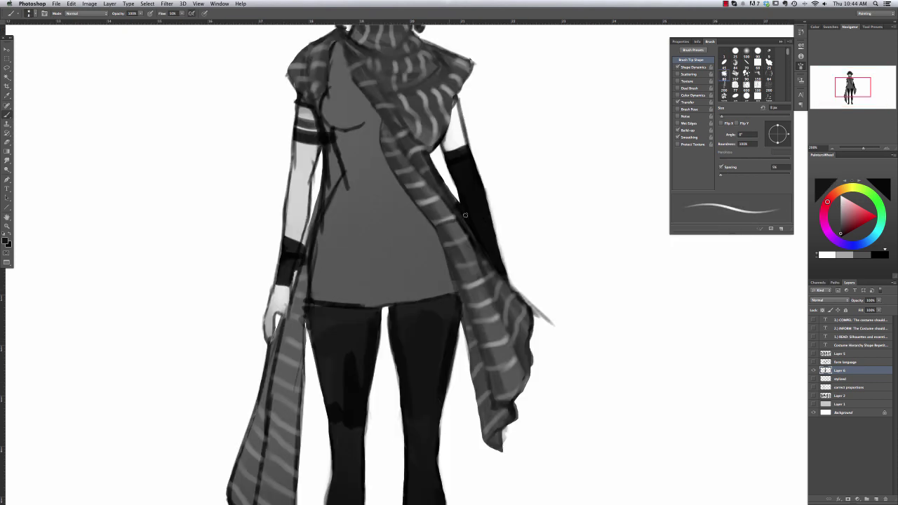
pyautogui.rightClick(461, 219)
pyautogui.doubleClick(536, 156)
pyautogui.moveTo(436, 206)
pyautogui.mouseDown()
pyautogui.moveTo(474, 269)
pyautogui.moveTo(487, 312)
pyautogui.moveTo(483, 335)
pyautogui.moveTo(520, 348)
pyautogui.moveTo(520, 386)
pyautogui.moveTo(483, 403)
pyautogui.moveTo(475, 328)
pyautogui.moveTo(518, 325)
pyautogui.mouseUp()
pyautogui.press('super+z')
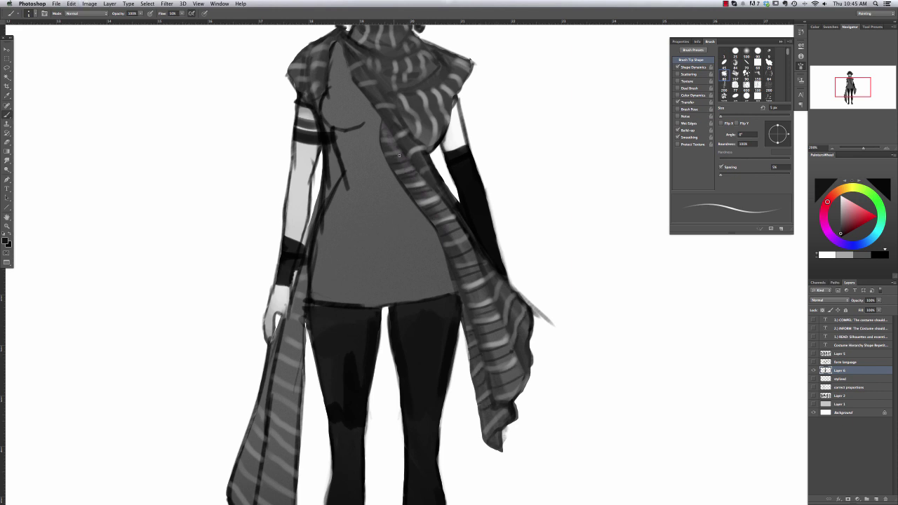
pyautogui.press('super+minus')
pyautogui.press('super+plus')
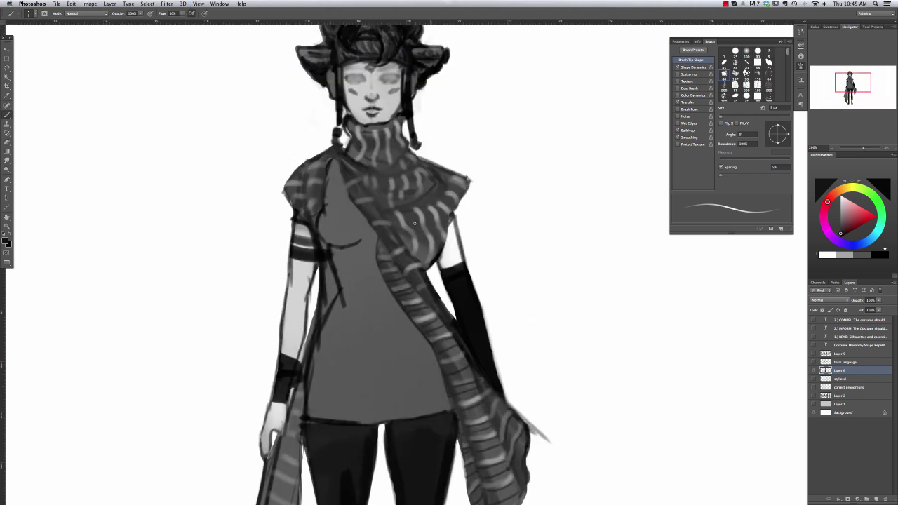
# Hatch dark shading across the scarf's shoulder and the bottom of the neck band
pyautogui.moveTo(400, 211)
pyautogui.mouseDown()
pyautogui.moveTo(432, 198)
pyautogui.moveTo(395, 207)
pyautogui.moveTo(445, 184)
pyautogui.moveTo(382, 195)
pyautogui.moveTo(402, 212)
pyautogui.moveTo(417, 261)
pyautogui.mouseUp()
pyautogui.moveTo(433, 210)
pyautogui.mouseDown()
pyautogui.moveTo(422, 239)
pyautogui.moveTo(433, 258)
pyautogui.mouseUp()
pyautogui.moveTo(442, 210)
pyautogui.mouseDown()
pyautogui.moveTo(427, 247)
pyautogui.moveTo(430, 236)
pyautogui.mouseUp()
pyautogui.moveTo(447, 205); pyautogui.dragTo(436, 219)
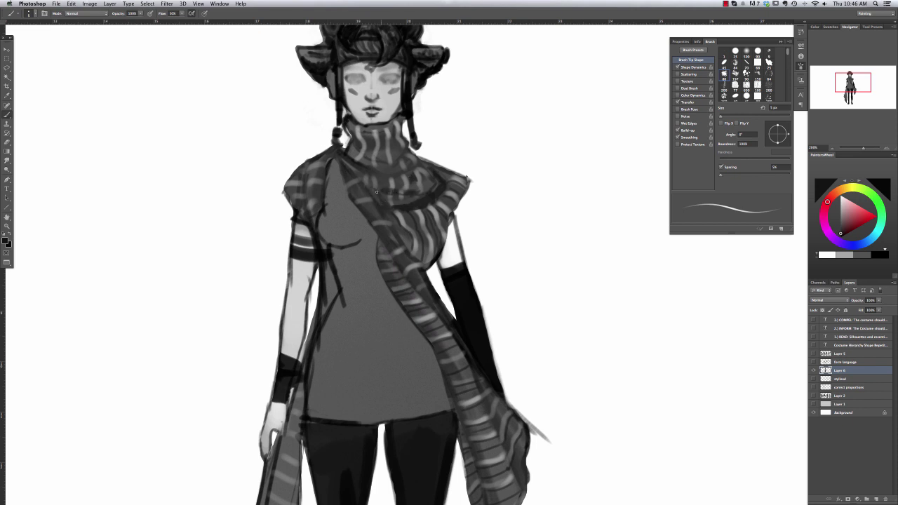
pyautogui.moveTo(372, 177); pyautogui.dragTo(407, 171)
pyautogui.moveTo(370, 177); pyautogui.dragTo(383, 173)
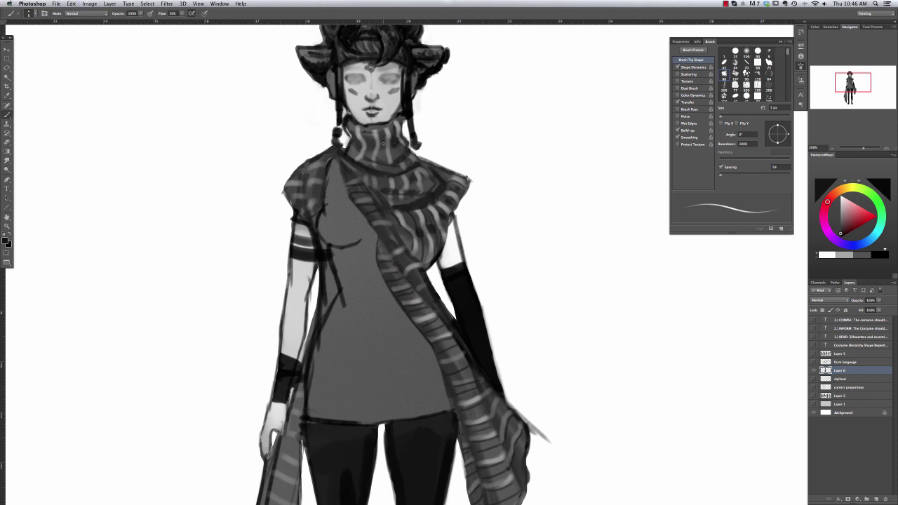
# Dab dark shading along the neck band and the scarf stripes
pyautogui.click(382, 144)
pyautogui.click(372, 144)
pyautogui.click(356, 142)
pyautogui.click(420, 278)
pyautogui.click(387, 237)
pyautogui.click(373, 213)
pyautogui.click(449, 349)
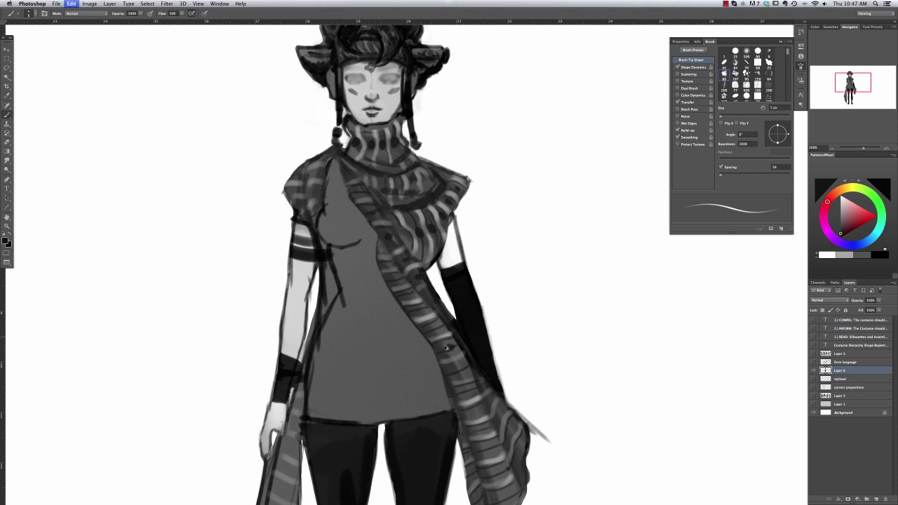
pyautogui.click(435, 326)
pyautogui.click(422, 309)
pyautogui.click(411, 294)
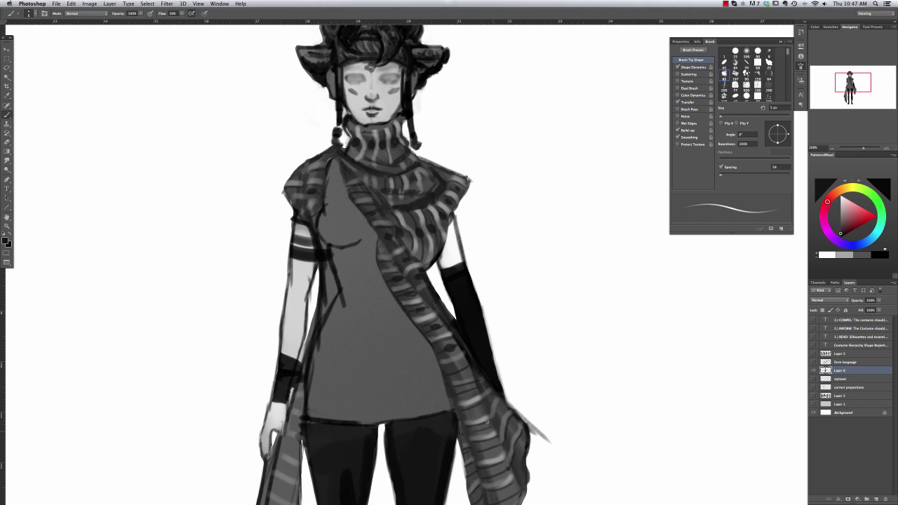
# Dab dark shading down the lower scarf stripes to the scarf's end
pyautogui.click(490, 449)
pyautogui.click(512, 427)
pyautogui.click(501, 412)
pyautogui.click(459, 370)
pyautogui.click(468, 392)
pyautogui.click(475, 412)
pyautogui.click(482, 430)
pyautogui.click(499, 474)
pyautogui.click(507, 496)
pyautogui.scroll(-5, 445, 252)
pyautogui.hscroll(-2, 445, 251)
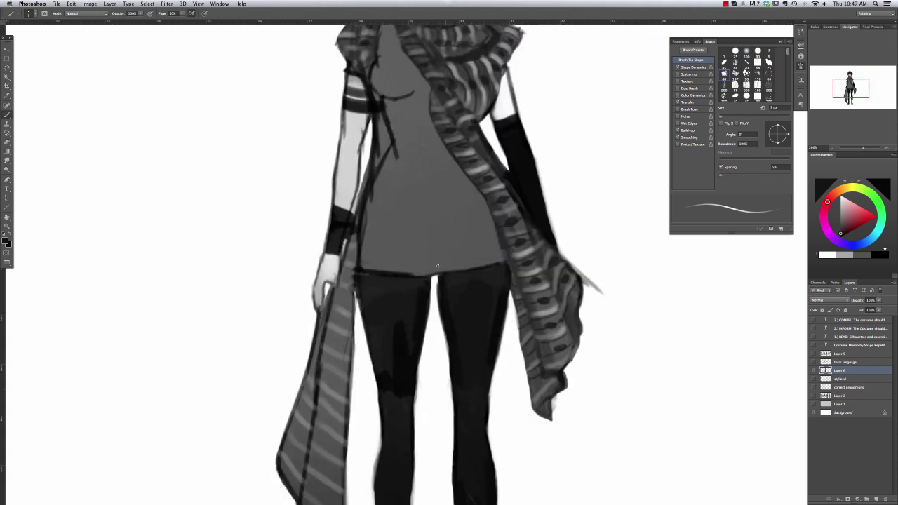
pyautogui.click(344, 300)
pyautogui.click(345, 318)
pyautogui.click(344, 288)
pyautogui.click(347, 276)
pyautogui.click(352, 257)
pyautogui.click(352, 252)
pyautogui.click(339, 322)
pyautogui.click(348, 327)
pyautogui.click(336, 335)
pyautogui.click(335, 341)
pyautogui.click(345, 348)
pyautogui.click(335, 357)
pyautogui.click(335, 364)
pyautogui.click(333, 371)
pyautogui.click(328, 376)
pyautogui.click(340, 386)
pyautogui.click(333, 398)
pyautogui.click(329, 398)
pyautogui.click(331, 412)
pyautogui.click(328, 420)
pyautogui.click(322, 412)
pyautogui.click(324, 431)
pyautogui.click(334, 441)
pyautogui.click(328, 444)
pyautogui.click(335, 450)
pyautogui.click(330, 457)
pyautogui.press('super+minus')
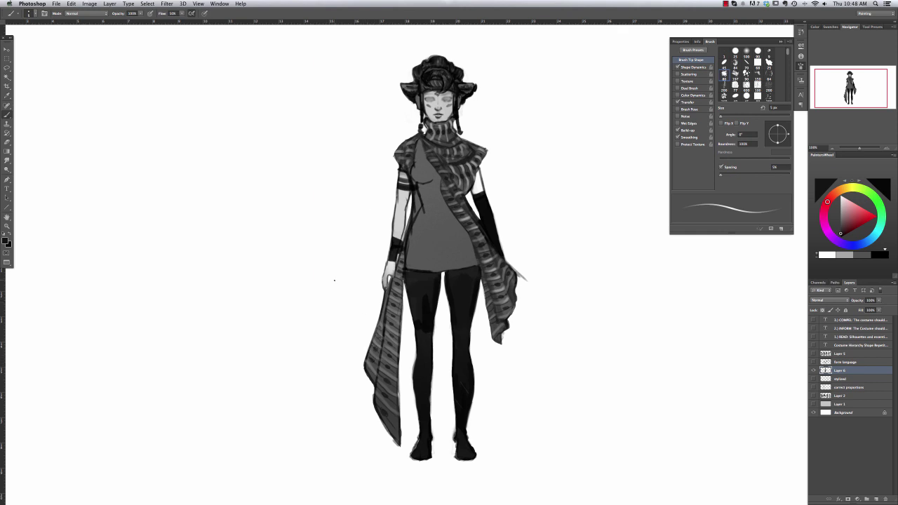
pyautogui.press('super+plus')
pyautogui.press('super+minus')
pyautogui.press('super+plus')
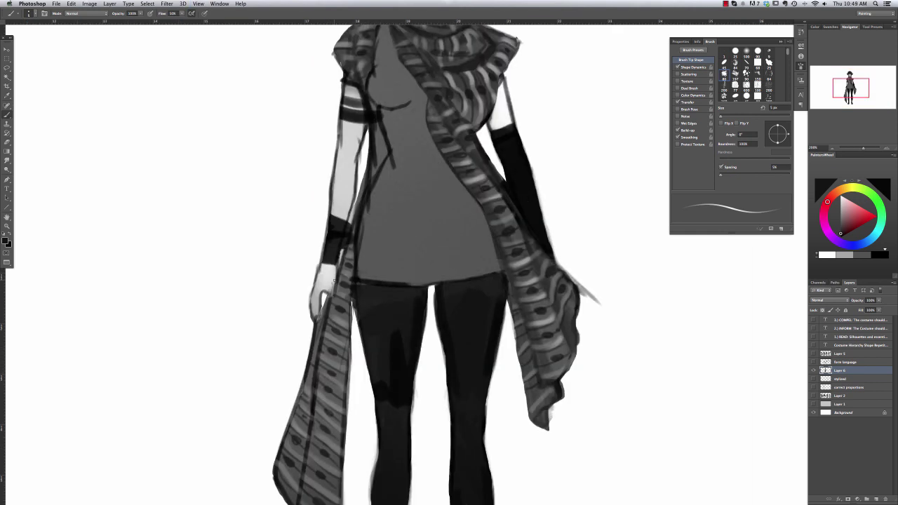
pyautogui.press('super+minus')
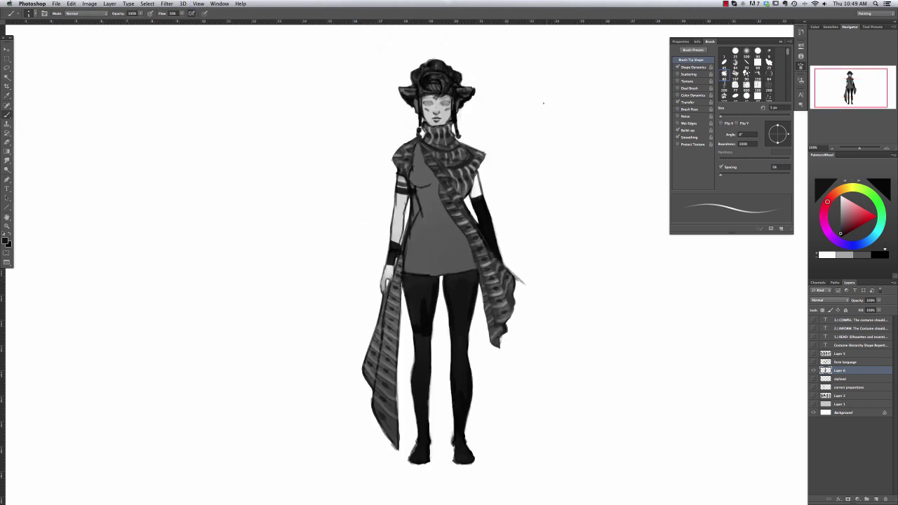
# Choose a soft 74 px brush preset
pyautogui.rightClick(461, 255)
pyautogui.doubleClick(455, 241)
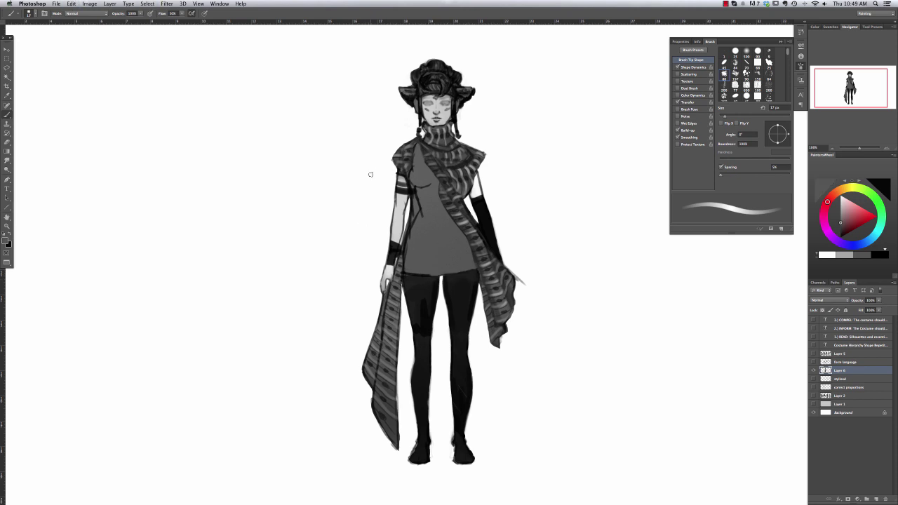
pyautogui.rightClick(273, 170)
pyautogui.doubleClick(348, 272)
pyautogui.click(148, 3)
pyautogui.click(147, 4)
pyautogui.rightClick(430, 158)
pyautogui.press('Escape')
# Set the brush to Multiply at 41 px and darken the left torso and arm
pyautogui.hotkey('shift', 'alt', 'm')
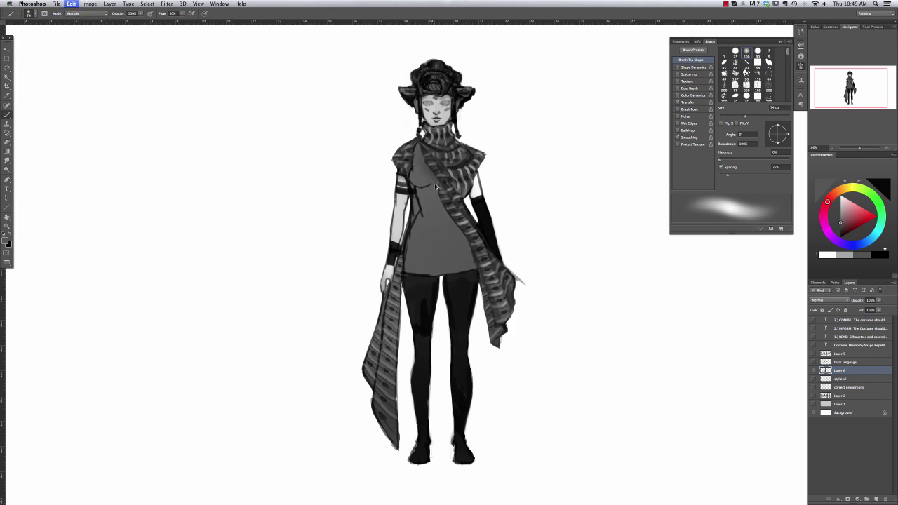
pyautogui.rightClick(485, 288)
pyautogui.press('Escape')
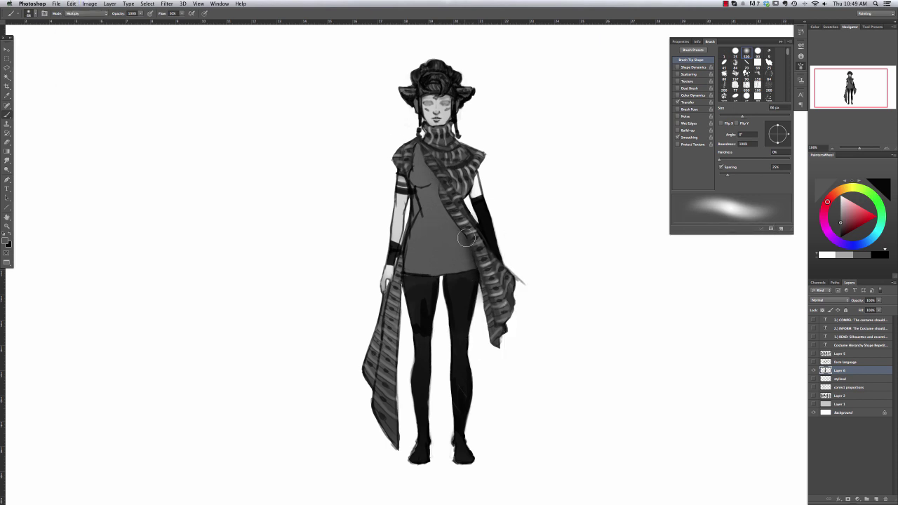
pyautogui.rightClick(441, 248)
pyautogui.press('Escape')
pyautogui.moveTo(425, 214); pyautogui.dragTo(408, 271)
pyautogui.moveTo(414, 235); pyautogui.dragTo(405, 315)
pyautogui.moveTo(442, 175)
pyautogui.mouseDown()
pyautogui.moveTo(418, 193)
pyautogui.moveTo(409, 235)
pyautogui.mouseUp()
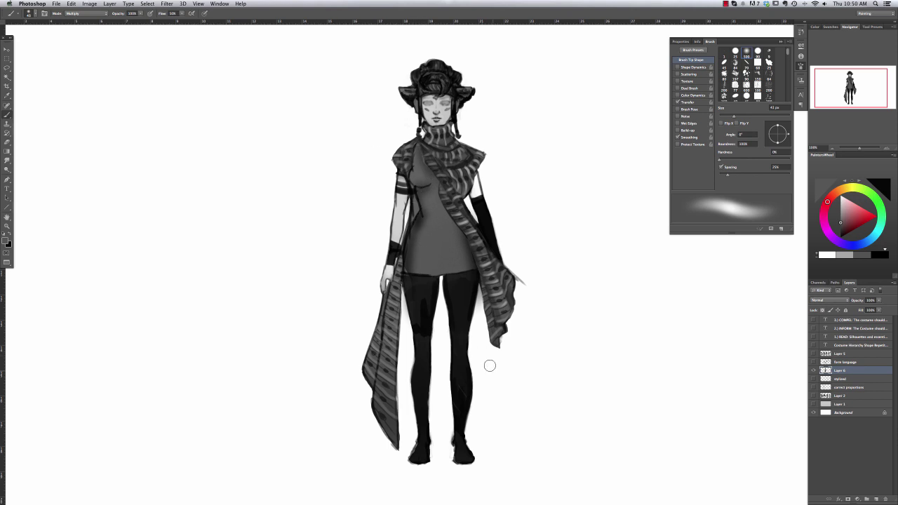
# Lasso the hips and smudge them into a clean dress hem with a 27 px textured brush
pyautogui.rightClick(527, 211)
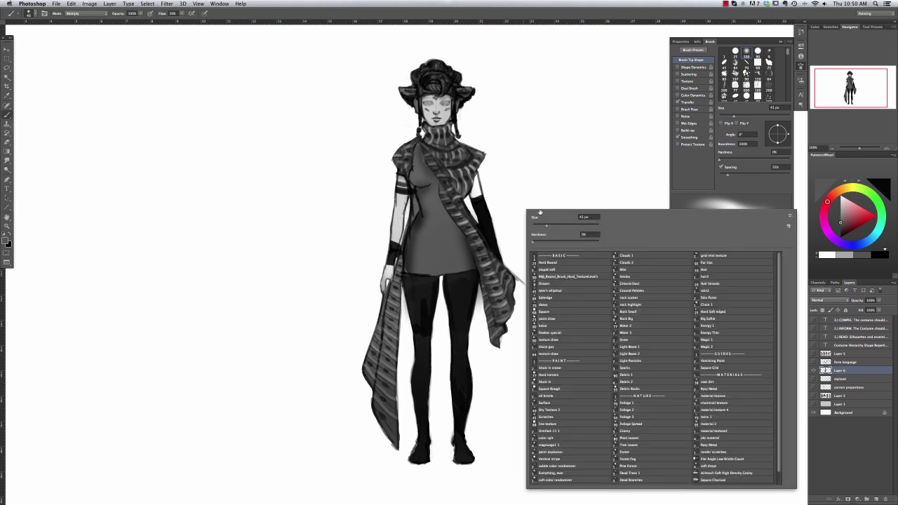
pyautogui.click(565, 327)
pyautogui.press('Return')
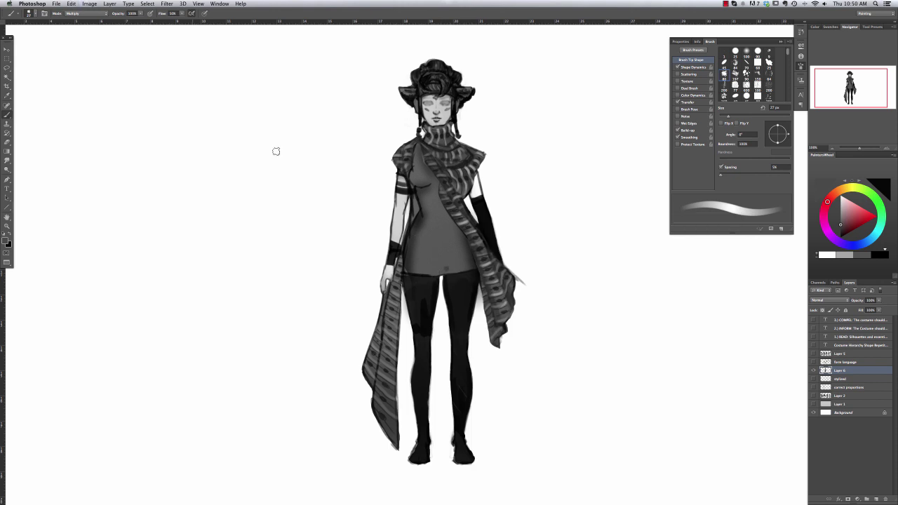
pyautogui.press('l')
pyautogui.moveTo(480, 277)
pyautogui.mouseDown()
pyautogui.moveTo(405, 285)
pyautogui.moveTo(461, 253)
pyautogui.moveTo(478, 275)
pyautogui.mouseUp()
pyautogui.press('r')
pyautogui.rightClick(489, 225)
pyautogui.press('Escape')
pyautogui.moveTo(425, 300)
pyautogui.mouseDown()
pyautogui.moveTo(460, 284)
pyautogui.moveTo(421, 288)
pyautogui.mouseUp()
pyautogui.hotkey('ctrl', 'd')
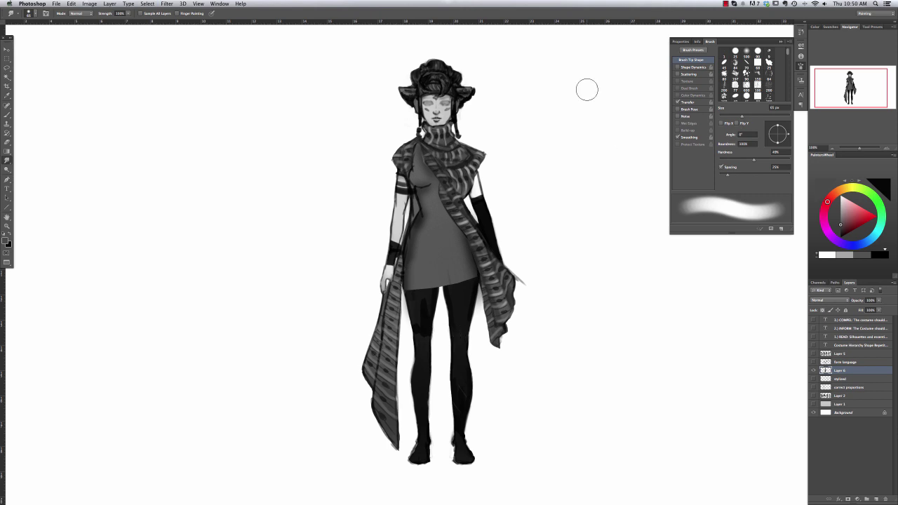
# Add a new layer above Layer 6 and set up a hard round 15 px brush
pyautogui.click(876, 499)
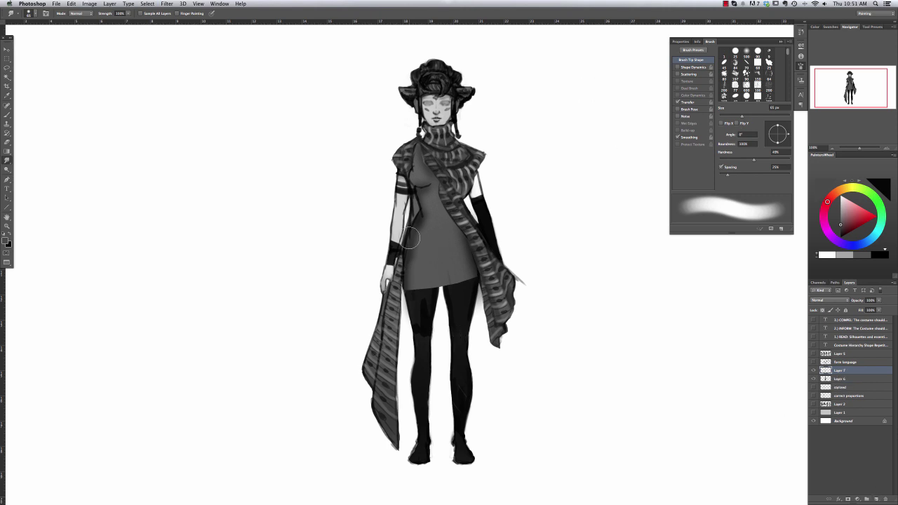
pyautogui.rightClick(411, 239)
pyautogui.click(451, 261)
pyautogui.press('Return')
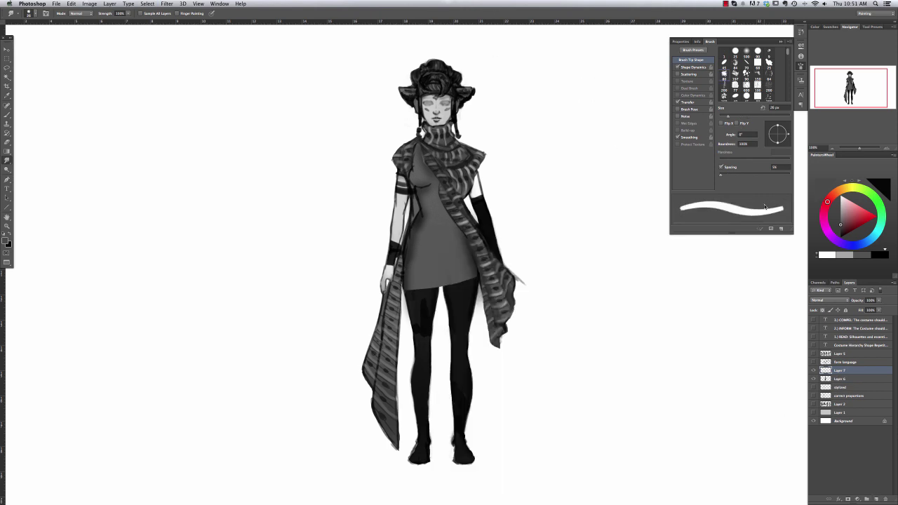
pyautogui.click(7, 114)
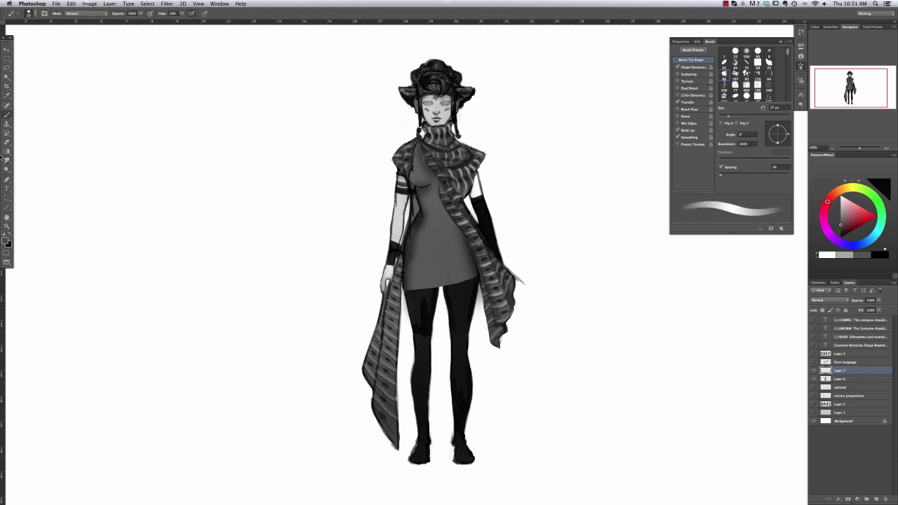
pyautogui.click(841, 207)
pyautogui.hotkey('ctrl', 'Tab')
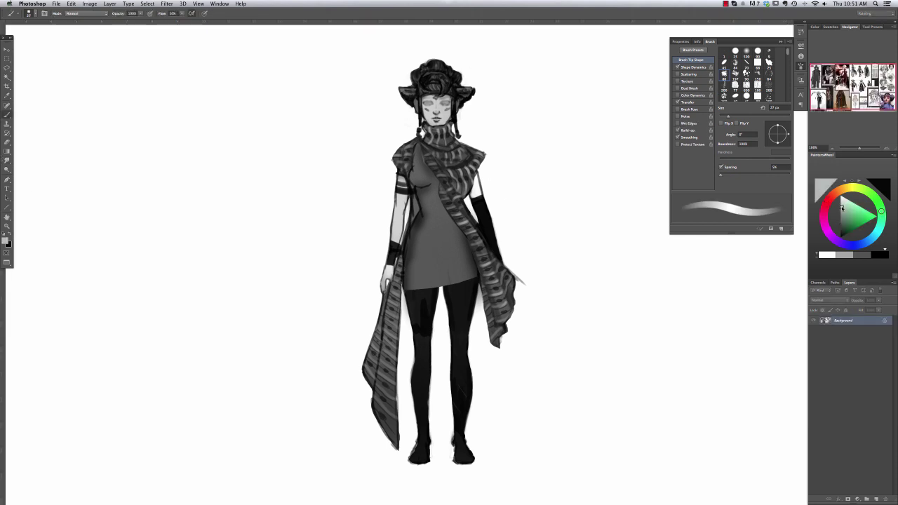
pyautogui.hotkey('ctrl', 'Tab')
pyautogui.rightClick(475, 182)
pyautogui.press('Return')
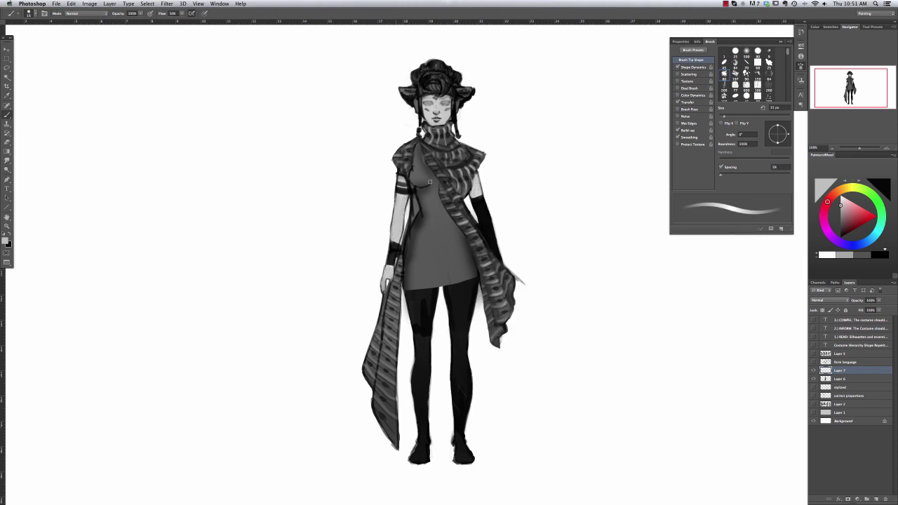
# Check Layer 7's shading by toggling it, then add a new layer above it
pyautogui.click(814, 370)
pyautogui.click(814, 371)
pyautogui.press('super+alt+shift+n')
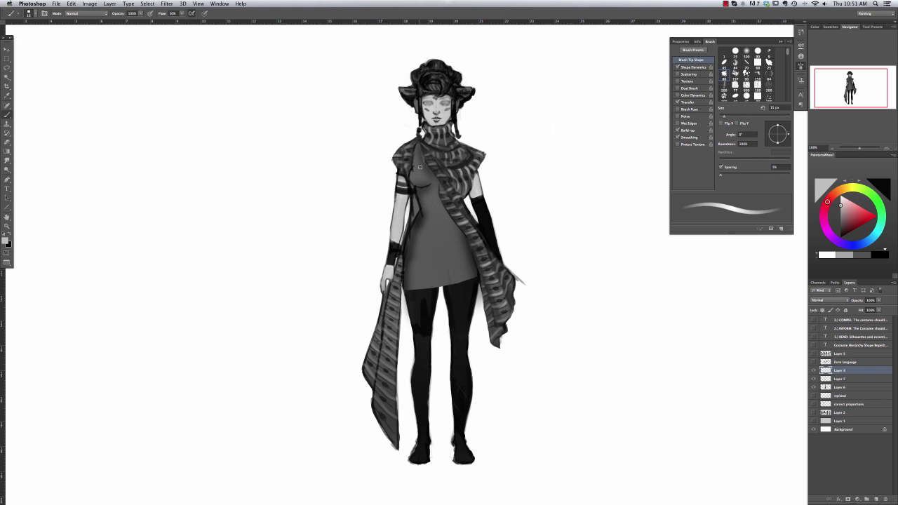
# Paint long light strokes down the dress front to form a pale band
pyautogui.moveTo(414, 166)
pyautogui.mouseDown()
pyautogui.moveTo(426, 172)
pyautogui.moveTo(419, 158)
pyautogui.mouseUp()
pyautogui.hotkey('ctrl', 'z')
pyautogui.moveTo(426, 188); pyautogui.dragTo(431, 288)
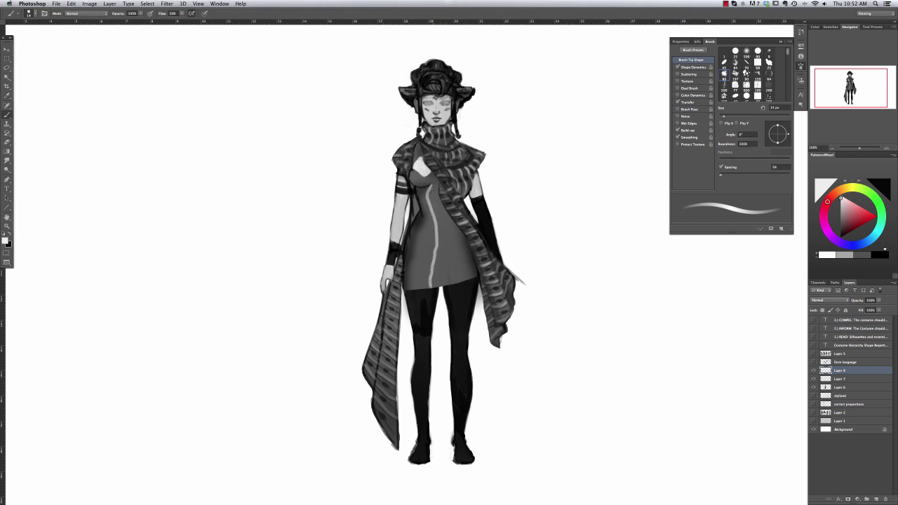
pyautogui.moveTo(430, 182); pyautogui.dragTo(454, 269)
pyautogui.rightClick(457, 275)
pyautogui.moveTo(439, 203)
pyautogui.mouseDown()
pyautogui.moveTo(449, 253)
pyautogui.moveTo(443, 287)
pyautogui.mouseUp()
pyautogui.moveTo(436, 221); pyautogui.dragTo(440, 270)
# Erase excess from the pale band, then pick a grey and set the brush to 20 px
pyautogui.press('e')
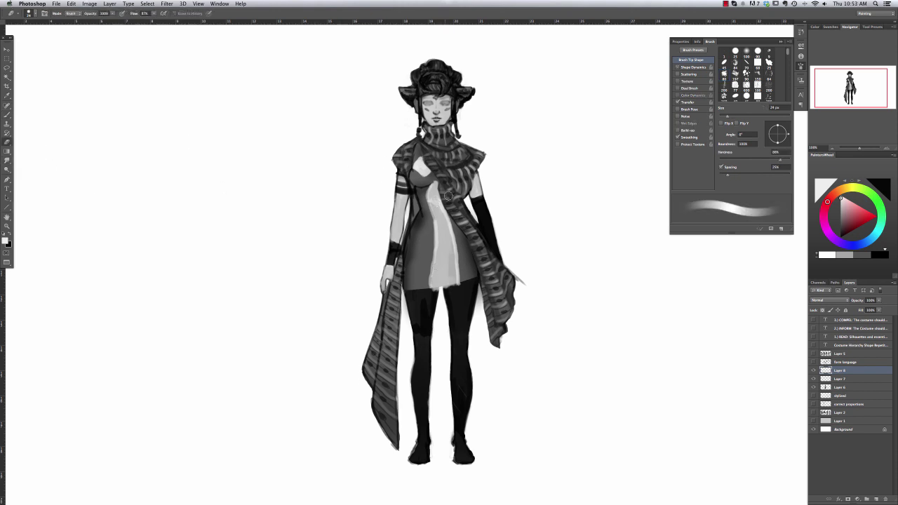
pyautogui.moveTo(443, 185)
pyautogui.mouseDown()
pyautogui.moveTo(434, 211)
pyautogui.moveTo(453, 242)
pyautogui.moveTo(443, 264)
pyautogui.moveTo(438, 223)
pyautogui.mouseUp()
pyautogui.press('b')
pyautogui.keyDown('alt'); pyautogui.click(439, 231); pyautogui.keyUp('alt')
pyautogui.rightClick(437, 223)
pyautogui.write('20')
pyautogui.press('Return')
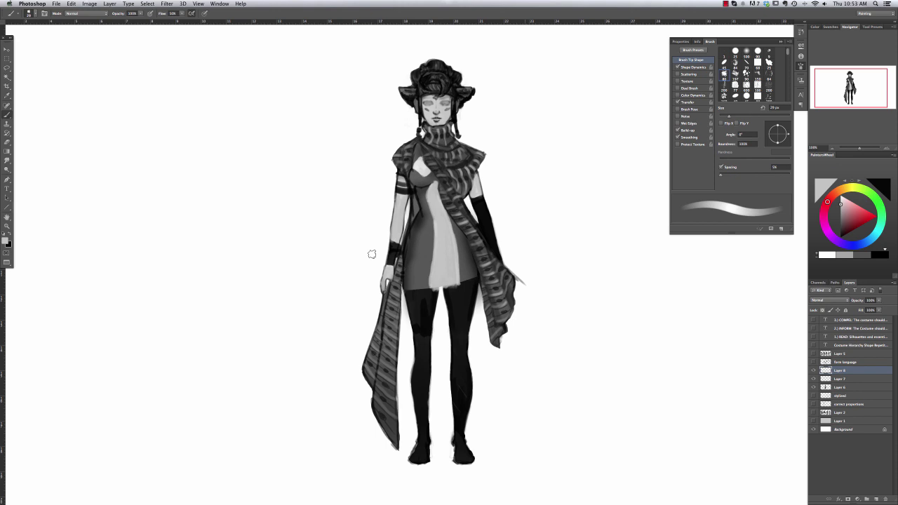
pyautogui.rightClick(558, 236)
# Flip the whole canvas horizontally
pyautogui.click(89, 4)
pyautogui.moveTo(116, 78)
pyautogui.click(183, 111)
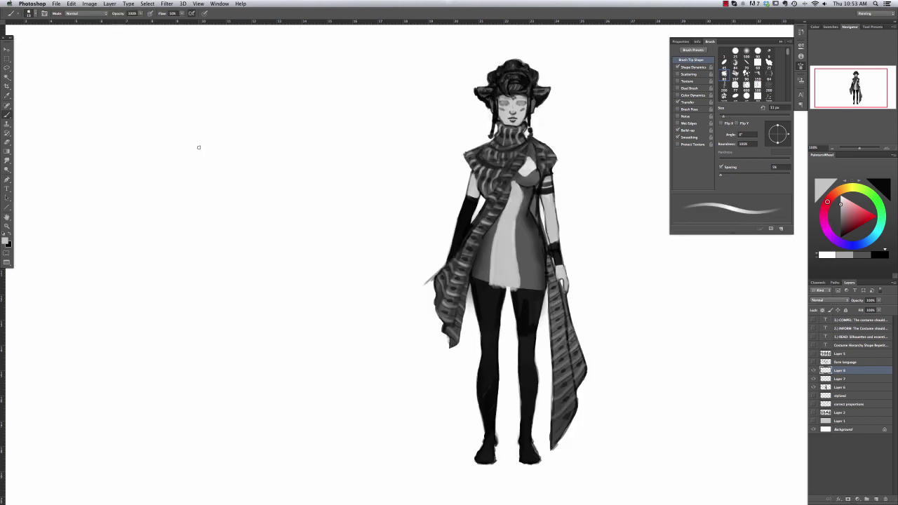
pyautogui.hscroll(5, 625, 233)
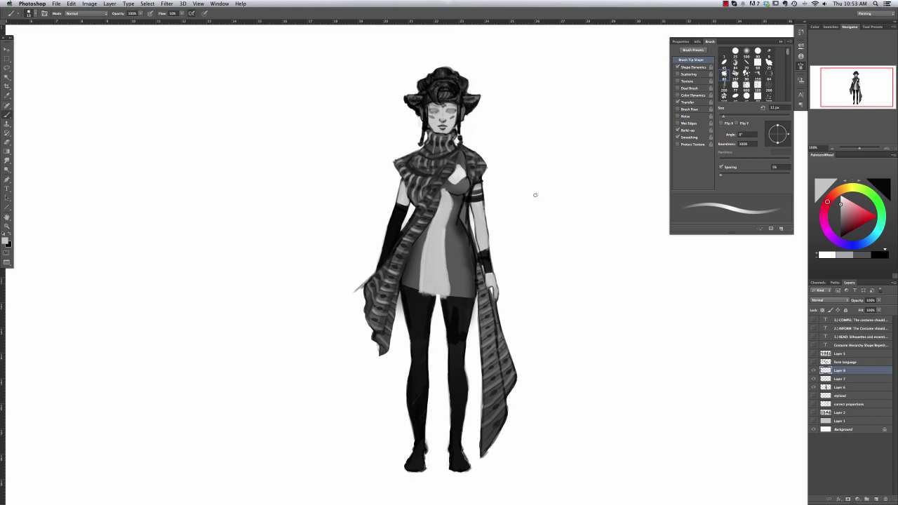
# Repaint the dress front into a curved light grey panel with a 28 px brush
pyautogui.moveTo(841, 204); pyautogui.dragTo(840, 233)
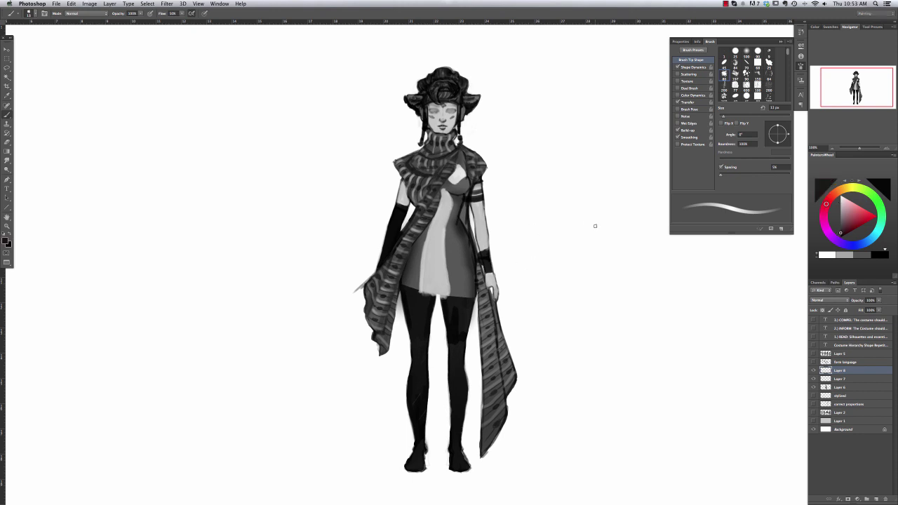
pyautogui.keyDown('alt'); pyautogui.click(432, 291); pyautogui.keyUp('alt')
pyautogui.moveTo(400, 283); pyautogui.dragTo(460, 299)
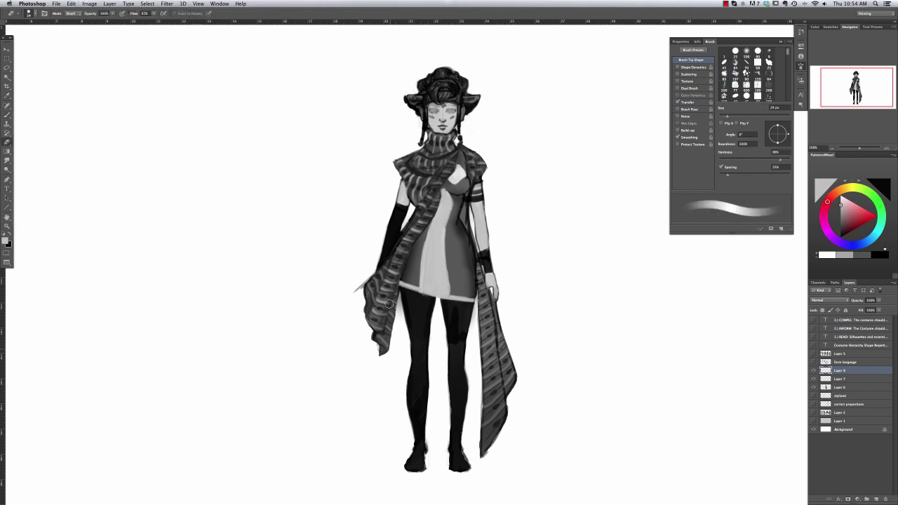
pyautogui.click(6, 132)
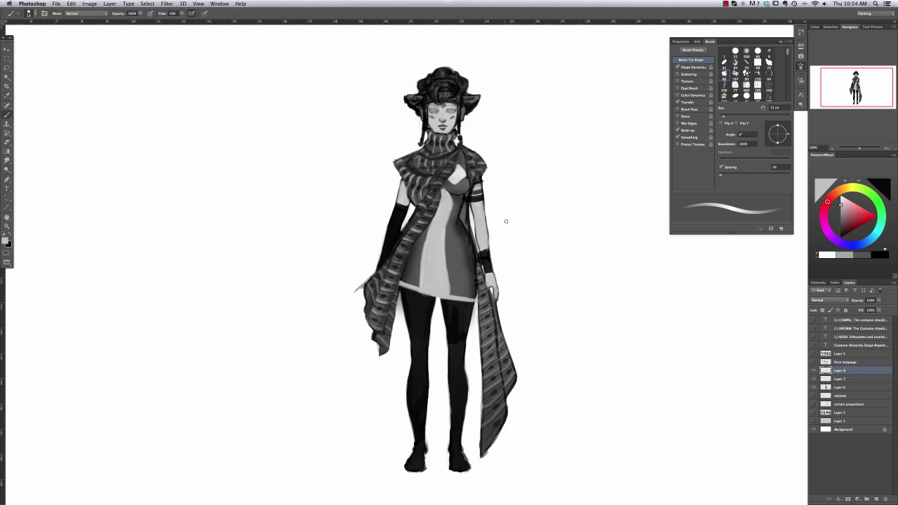
pyautogui.rightClick(457, 223)
pyautogui.click(465, 229)
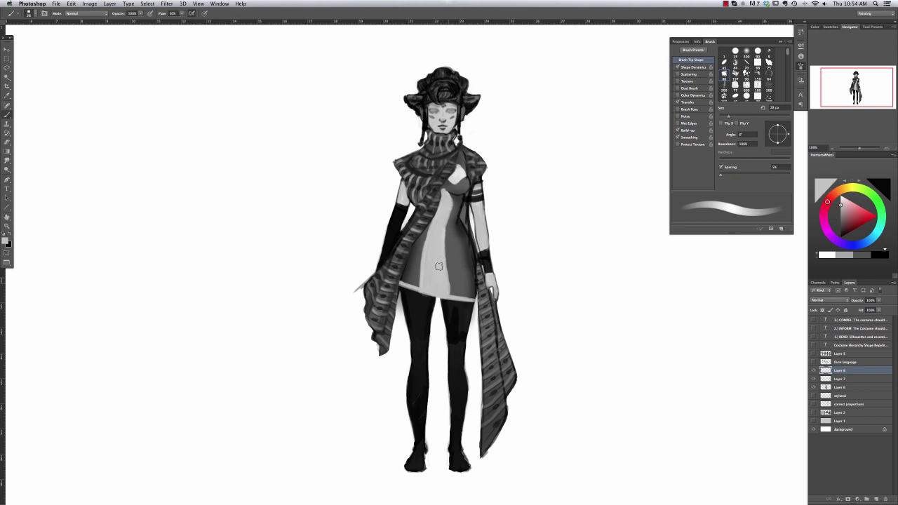
pyautogui.moveTo(443, 262)
pyautogui.mouseDown()
pyautogui.moveTo(441, 231)
pyautogui.moveTo(463, 284)
pyautogui.mouseUp()
pyautogui.press('e')
pyautogui.press('super+z')
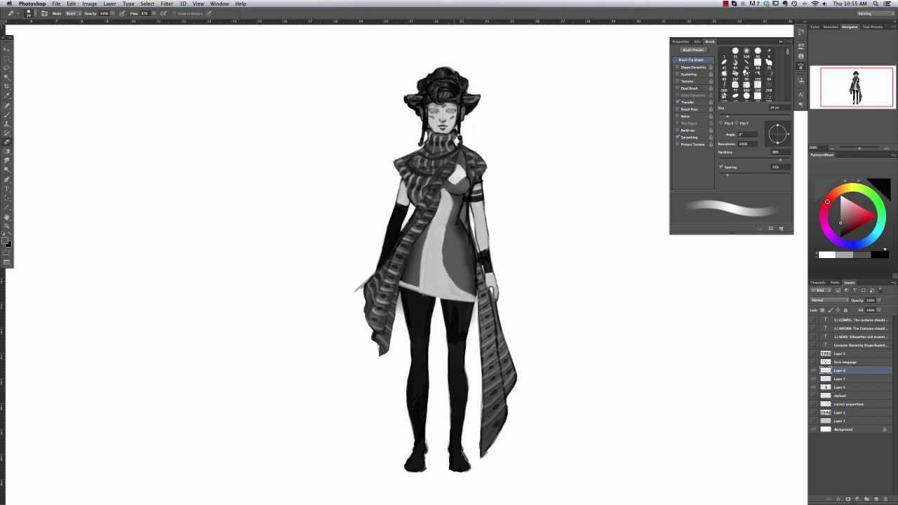
pyautogui.press('b')
# Show the form language sketches and scale them down into the top-left corner
pyautogui.click(814, 362)
pyautogui.click(845, 363)
pyautogui.press('super+t')
pyautogui.moveTo(661, 435); pyautogui.dragTo(345, 254)
pyautogui.press('v')
pyautogui.click(508, 160)
# Return to the brush with white as the painting colour
pyautogui.press('b')
pyautogui.rightClick(451, 207)
pyautogui.press('Escape')
pyautogui.press('x')
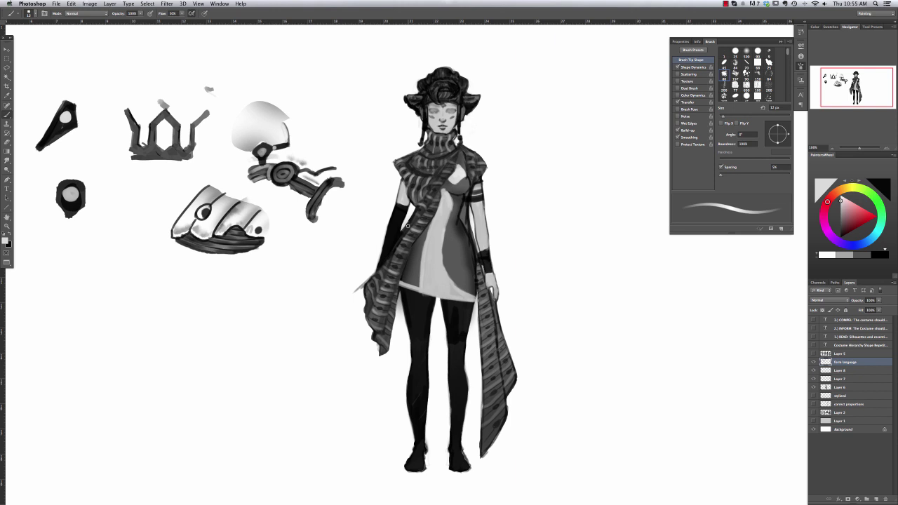
# Paint light grey on the dress's left side and dark strokes on the chest
pyautogui.keyDown('alt'); pyautogui.click(429, 278); pyautogui.keyUp('alt')
pyautogui.moveTo(421, 283); pyautogui.dragTo(402, 282)
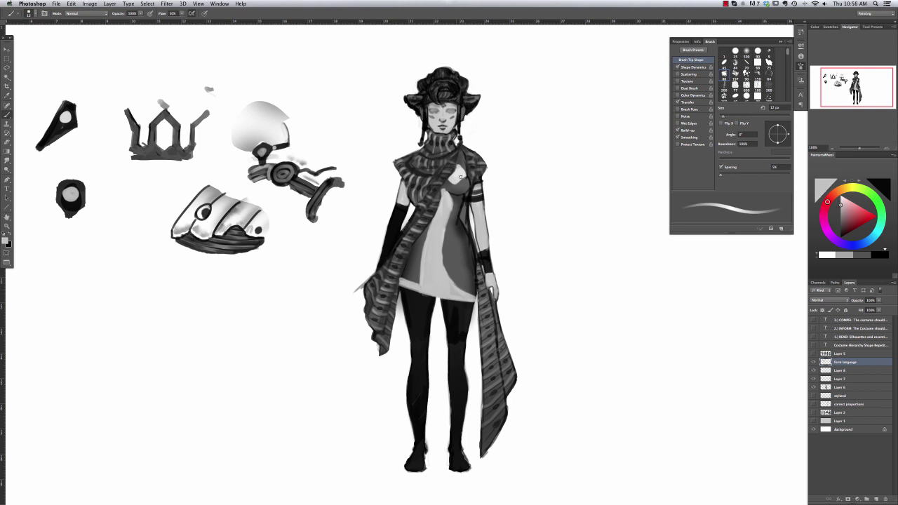
pyautogui.keyDown('alt'); pyautogui.click(455, 211); pyautogui.keyUp('alt')
pyautogui.moveTo(458, 198)
pyautogui.mouseDown()
pyautogui.moveTo(455, 220)
pyautogui.moveTo(456, 206)
pyautogui.mouseUp()
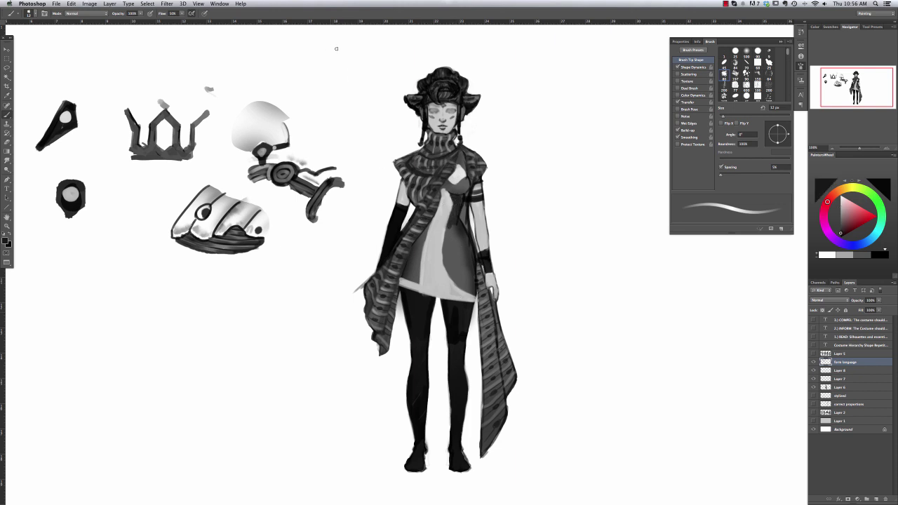
# Darken the chest and neckline with sampled greys, undoing missteps
pyautogui.keyDown('alt'); pyautogui.click(462, 172); pyautogui.keyUp('alt')
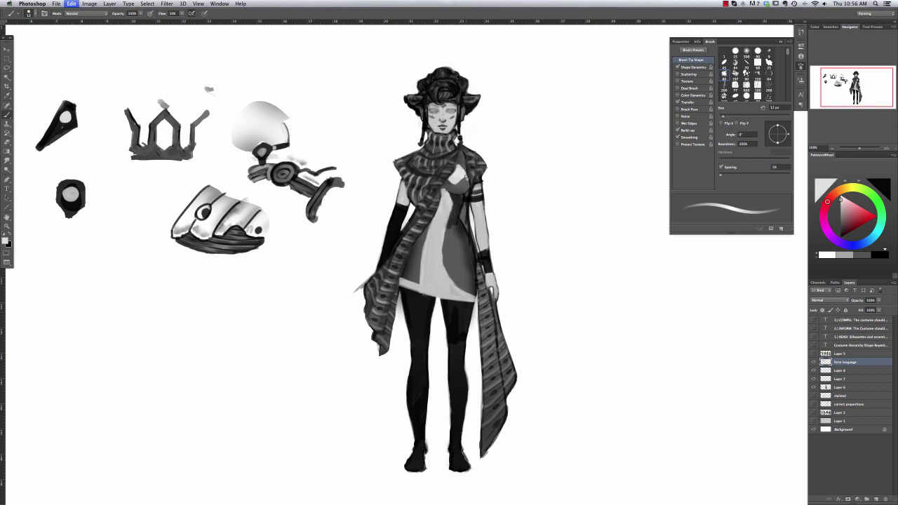
pyautogui.hotkey('ctrl', 'z')
pyautogui.keyDown('alt'); pyautogui.click(461, 194); pyautogui.keyUp('alt')
pyautogui.hotkey('ctrl', 'z')
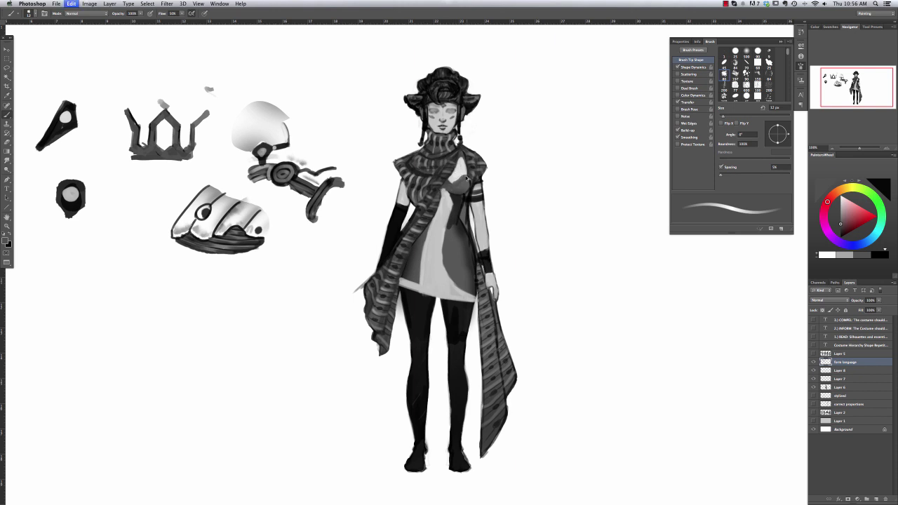
pyautogui.hotkey('ctrl', 'z')
pyautogui.keyDown('alt'); pyautogui.click(463, 175); pyautogui.keyUp('alt')
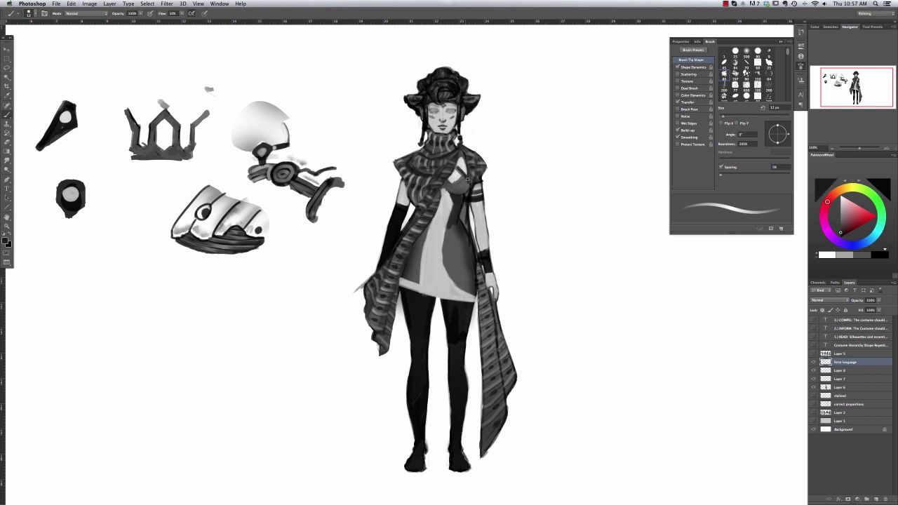
pyautogui.moveTo(464, 176); pyautogui.dragTo(449, 187)
pyautogui.keyDown('alt'); pyautogui.click(465, 176); pyautogui.keyUp('alt')
pyautogui.hotkey('ctrl', 'z')
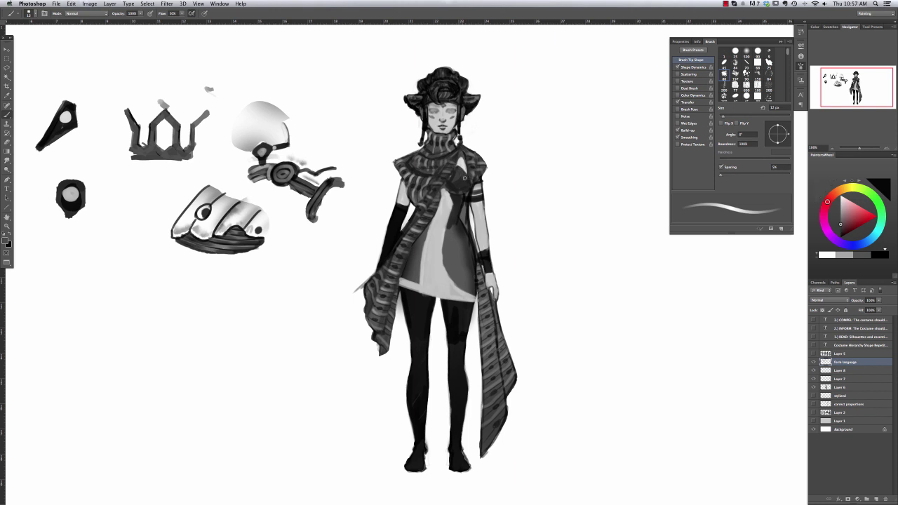
pyautogui.keyDown('alt'); pyautogui.click(455, 190); pyautogui.keyUp('alt')
pyautogui.moveTo(455, 183)
pyautogui.mouseDown()
pyautogui.moveTo(466, 181)
pyautogui.moveTo(454, 176)
pyautogui.mouseUp()
pyautogui.keyDown('alt'); pyautogui.click(457, 198); pyautogui.keyUp('alt')
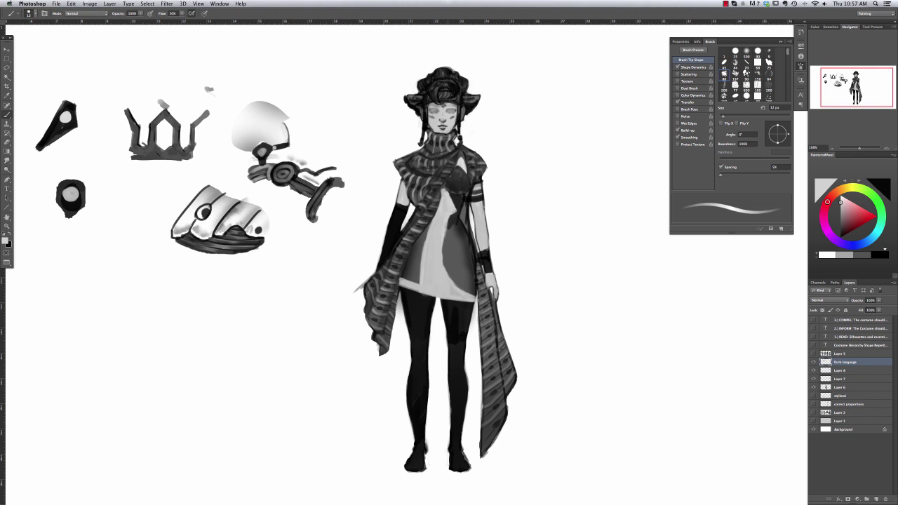
# Darken the right side of the dress with a larger brush
pyautogui.keyDown('alt'); pyautogui.click(447, 232); pyautogui.keyUp('alt')
pyautogui.rightClick(449, 228)
pyautogui.press('Escape')
pyautogui.moveTo(453, 223); pyautogui.dragTo(457, 278)
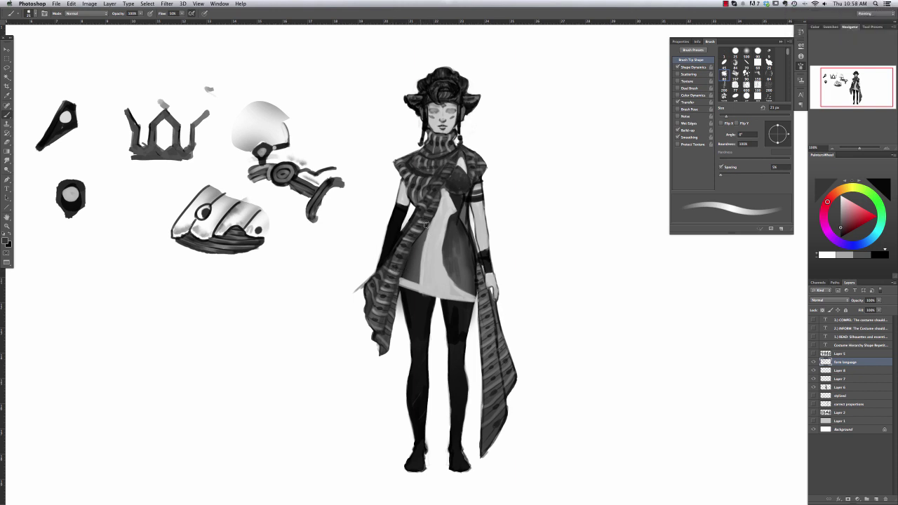
pyautogui.rightClick(457, 225)
pyautogui.doubleClick(491, 273)
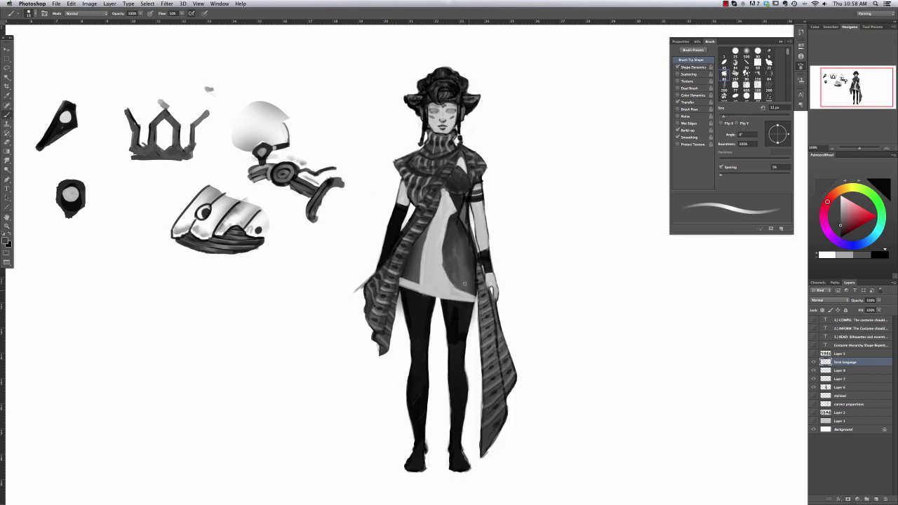
pyautogui.keyDown('alt'); pyautogui.click(456, 207); pyautogui.keyUp('alt')
# Turn off brush Transfer, drop the trial leg stroke, and lighten the right hand
pyautogui.moveTo(458, 314); pyautogui.dragTo(466, 310)
pyautogui.hotkey('ctrl', 'z')
pyautogui.keyDown('alt'); pyautogui.click(460, 303); pyautogui.keyUp('alt')
pyautogui.click(678, 102)
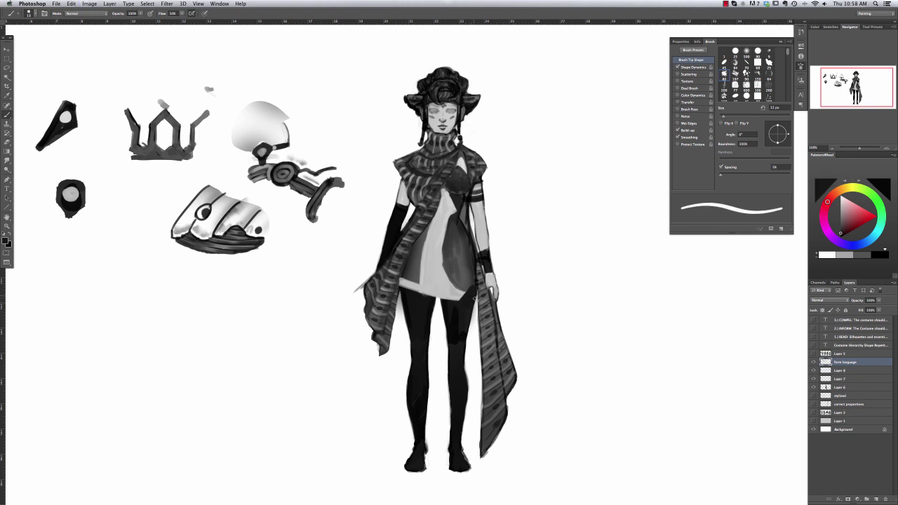
pyautogui.keyDown('alt'); pyautogui.click(435, 221); pyautogui.keyUp('alt')
pyautogui.moveTo(465, 308); pyautogui.dragTo(476, 289)
pyautogui.hotkey('ctrl', 'z')
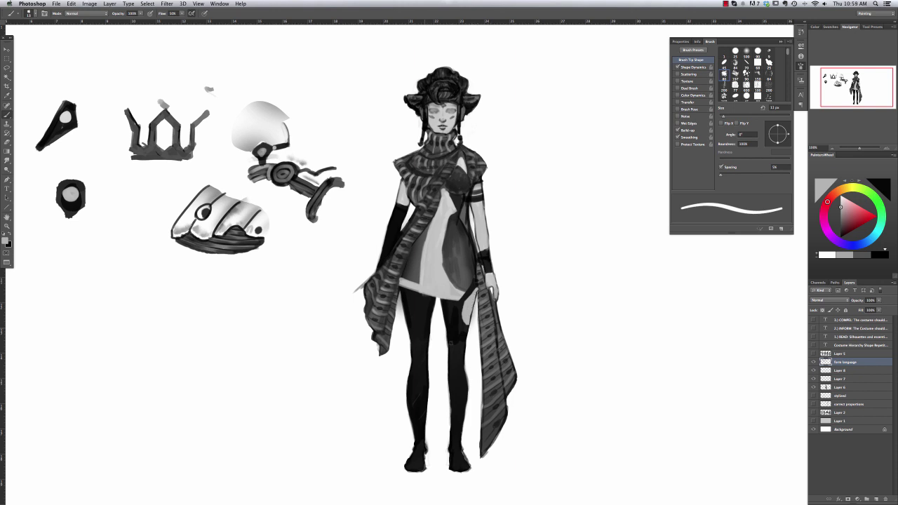
pyautogui.keyDown('alt'); pyautogui.click(465, 284); pyautogui.keyUp('alt')
pyautogui.moveTo(463, 294)
pyautogui.mouseDown()
pyautogui.moveTo(473, 275)
pyautogui.moveTo(465, 292)
pyautogui.mouseUp()
pyautogui.click(725, 3)
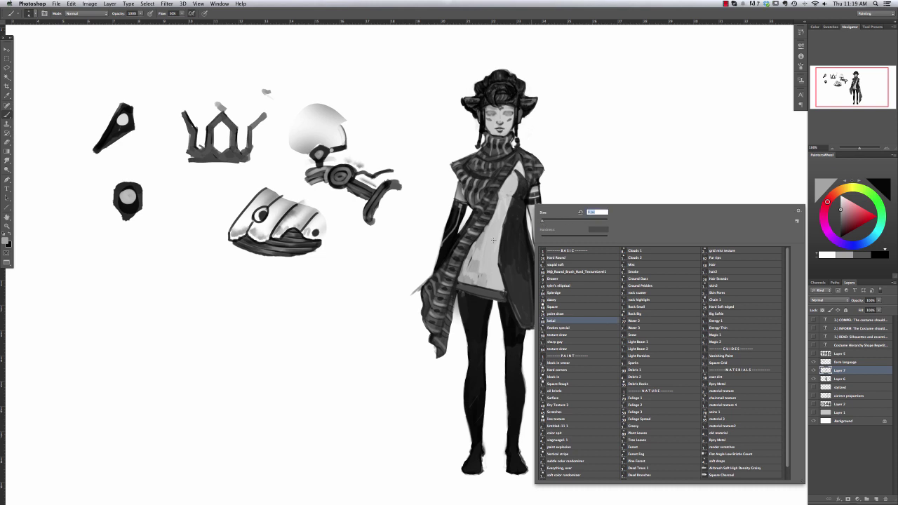
# Paint a light edge along the dark dress panel
pyautogui.press('Escape')
pyautogui.rightClick(536, 206)
pyautogui.press('Escape')
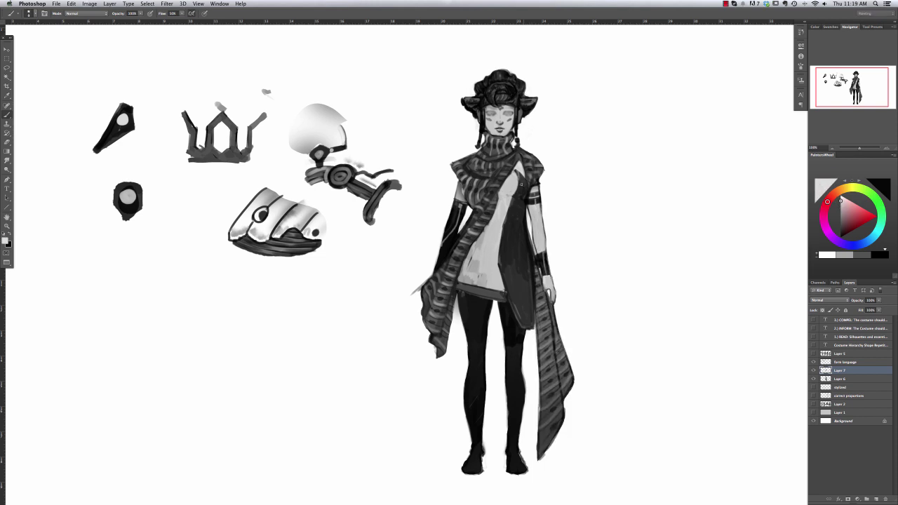
pyautogui.rightClick(521, 162)
pyautogui.press('Escape')
pyautogui.rightClick(513, 180)
pyautogui.press('Escape')
pyautogui.moveTo(501, 266); pyautogui.dragTo(521, 323)
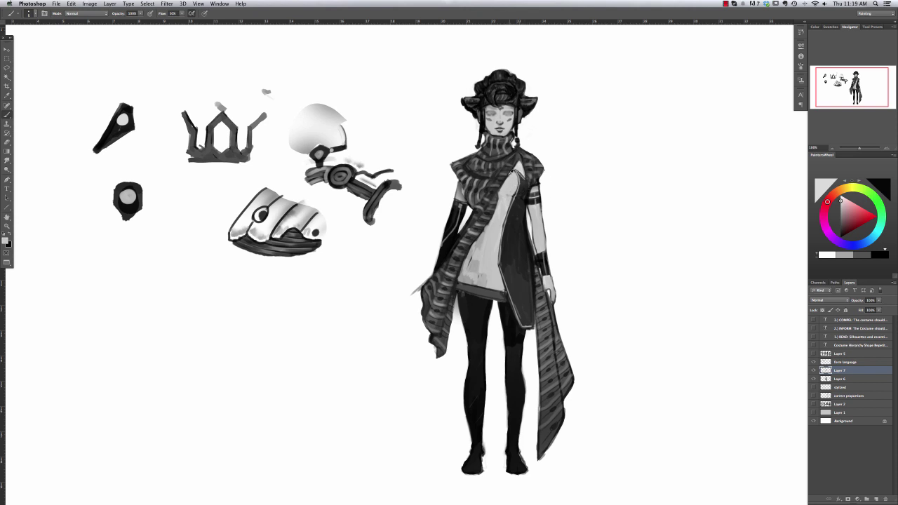
# Darken the torso shading with a smaller brush
pyautogui.keyDown('alt'); pyautogui.click(523, 178); pyautogui.keyUp('alt')
pyautogui.press('[')
pyautogui.press('[')
pyautogui.press('[')
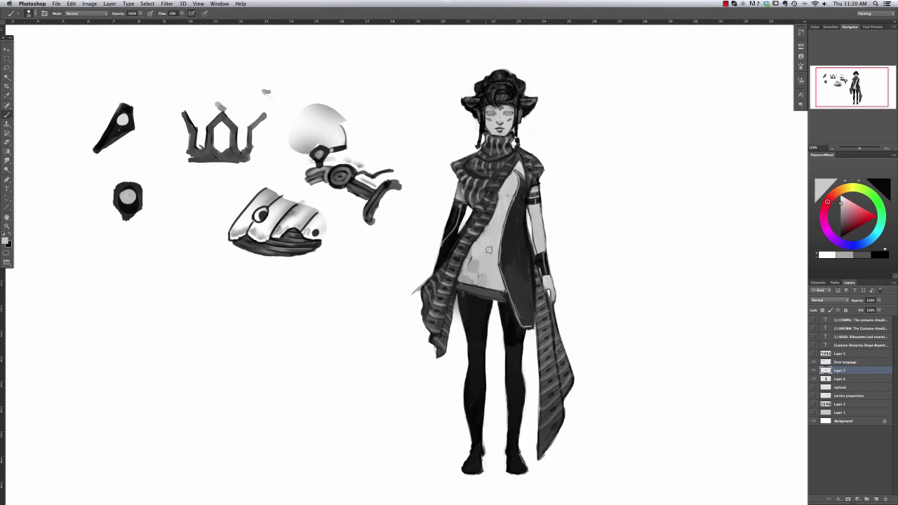
pyautogui.keyDown('alt'); pyautogui.click(498, 209); pyautogui.keyUp('alt')
pyautogui.moveTo(470, 235)
pyautogui.mouseDown()
pyautogui.moveTo(472, 279)
pyautogui.moveTo(492, 277)
pyautogui.mouseUp()
pyautogui.keyDown('alt'); pyautogui.click(491, 252); pyautogui.keyUp('alt')
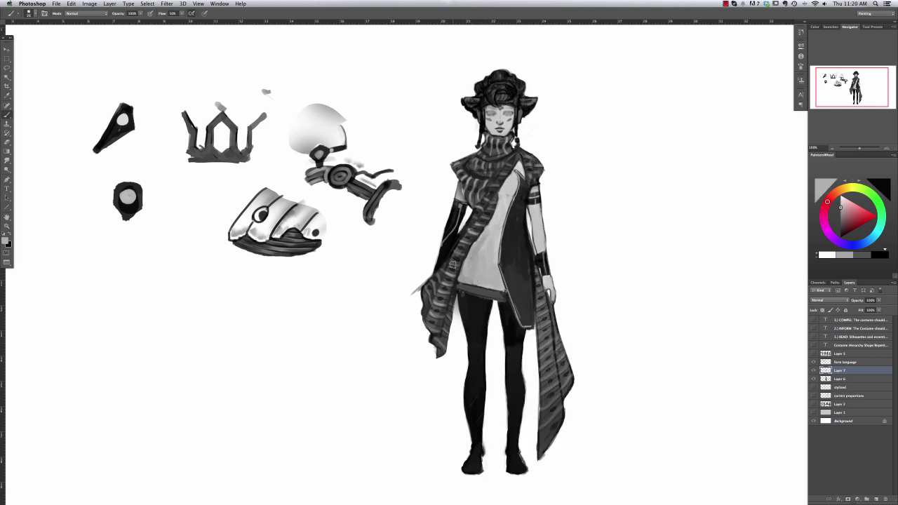
# Paint a dark belt across the waist
pyautogui.keyDown('alt'); pyautogui.click(514, 282); pyautogui.keyUp('alt')
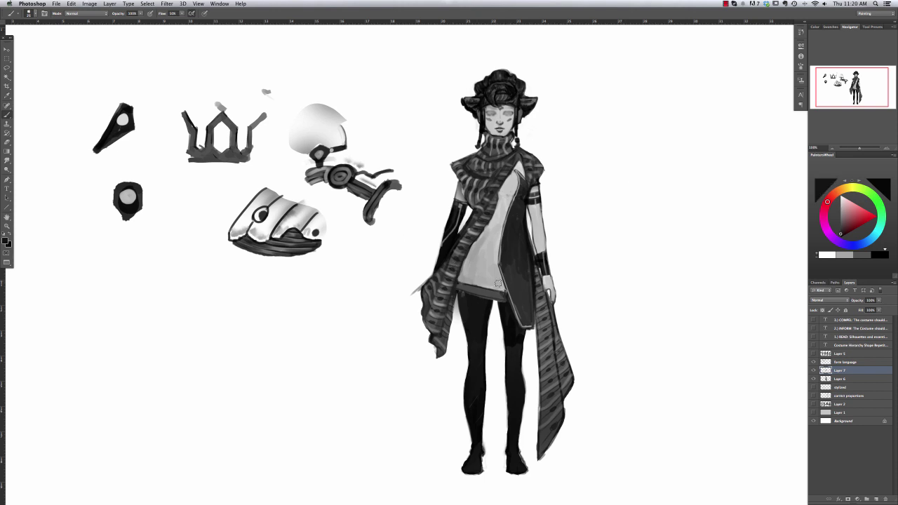
pyautogui.moveTo(460, 287); pyautogui.dragTo(522, 309)
pyautogui.keyDown('alt'); pyautogui.click(479, 191); pyautogui.keyUp('alt')
pyautogui.keyDown('alt'); pyautogui.click(477, 291); pyautogui.keyUp('alt')
pyautogui.keyDown('alt'); pyautogui.click(517, 244); pyautogui.keyUp('alt')
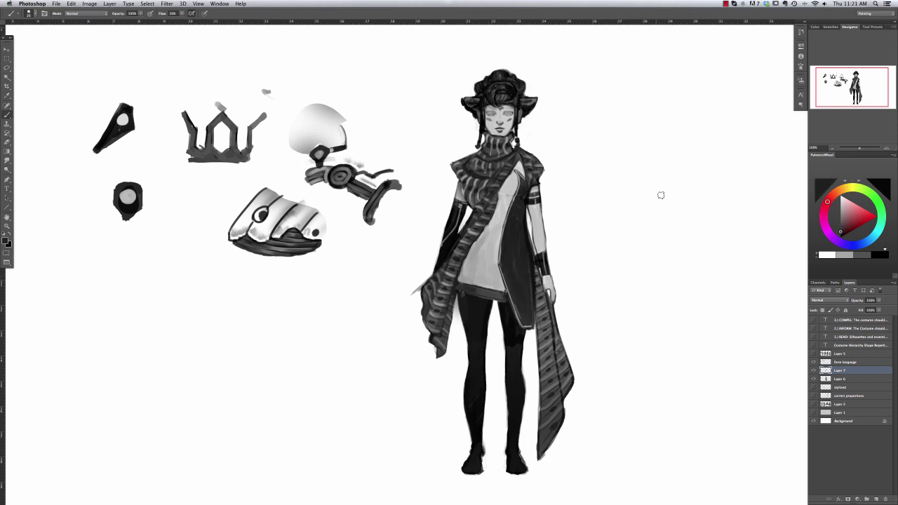
# Lighten the torso's dark side panel with lighter grey strokes
pyautogui.keyDown('alt'); pyautogui.click(507, 240); pyautogui.keyUp('alt')
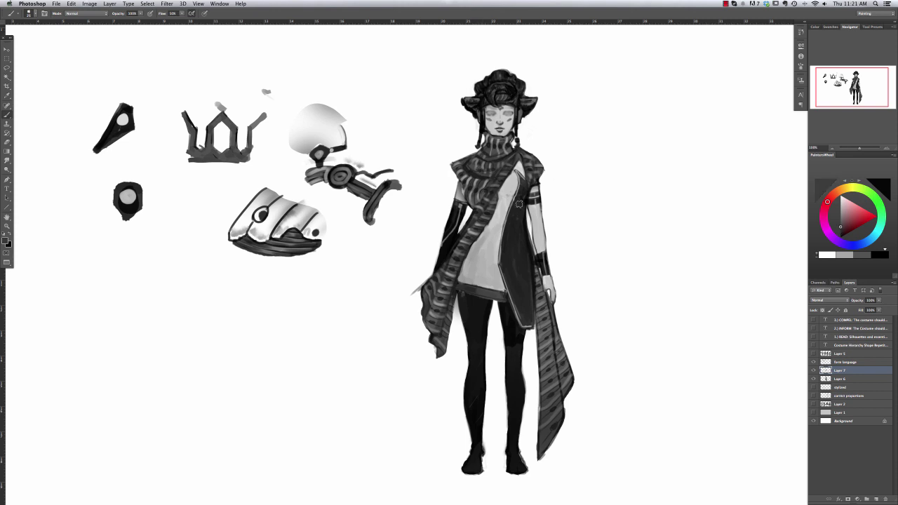
pyautogui.moveTo(506, 224); pyautogui.dragTo(519, 240)
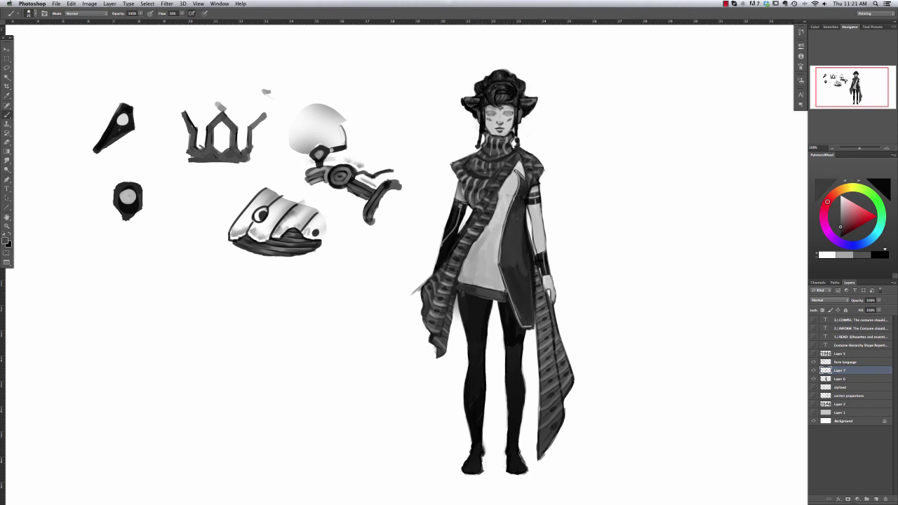
pyautogui.keyDown('alt'); pyautogui.click(513, 239); pyautogui.keyUp('alt')
pyautogui.moveTo(509, 224)
pyautogui.mouseDown()
pyautogui.moveTo(524, 312)
pyautogui.moveTo(506, 242)
pyautogui.moveTo(510, 215)
pyautogui.mouseUp()
pyautogui.moveTo(517, 274)
pyautogui.mouseDown()
pyautogui.moveTo(523, 217)
pyautogui.moveTo(523, 313)
pyautogui.moveTo(530, 225)
pyautogui.moveTo(531, 297)
pyautogui.mouseUp()
pyautogui.rightClick(539, 150)
pyautogui.press('Escape')
pyautogui.keyDown('alt'); pyautogui.click(529, 273); pyautogui.keyUp('alt')
# Refine the side panel with alternating dark and light strokes, comparing against Layer 7
pyautogui.click(814, 369)
pyautogui.click(814, 369)
pyautogui.moveTo(522, 223)
pyautogui.mouseDown()
pyautogui.moveTo(530, 265)
pyautogui.moveTo(527, 254)
pyautogui.moveTo(528, 316)
pyautogui.mouseUp()
pyautogui.keyDown('alt'); pyautogui.click(531, 264); pyautogui.keyUp('alt')
pyautogui.keyDown('alt'); pyautogui.click(525, 301); pyautogui.keyUp('alt')
pyautogui.moveTo(520, 274)
pyautogui.mouseDown()
pyautogui.moveTo(522, 249)
pyautogui.moveTo(521, 303)
pyautogui.mouseUp()
pyautogui.keyDown('alt'); pyautogui.click(519, 266); pyautogui.keyUp('alt')
pyautogui.keyDown('alt'); pyautogui.click(519, 254); pyautogui.keyUp('alt')
pyautogui.moveTo(519, 239); pyautogui.dragTo(527, 260)
pyautogui.keyDown('alt'); pyautogui.click(523, 212); pyautogui.keyUp('alt')
pyautogui.moveTo(520, 219); pyautogui.dragTo(529, 340)
pyautogui.keyDown('alt'); pyautogui.click(528, 283); pyautogui.keyUp('alt')
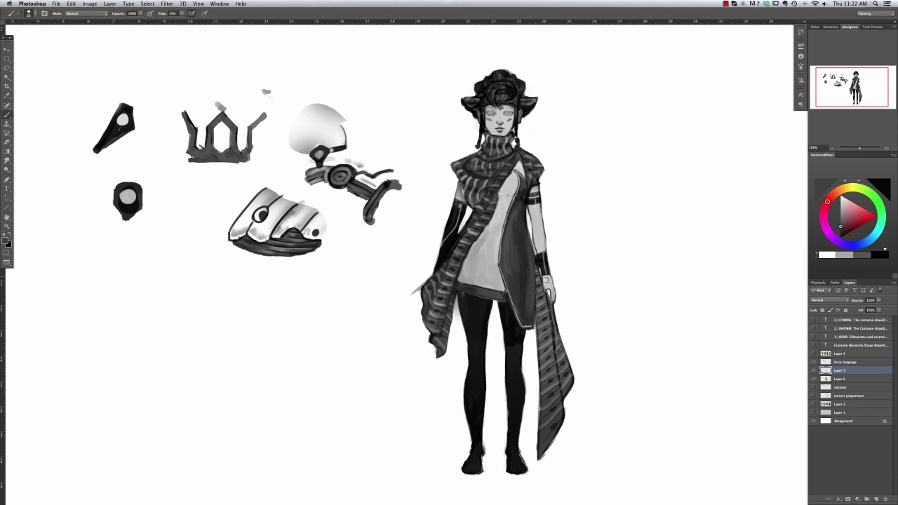
# Paint a dark strap mark on the upper chest, toggling Layer 7 to compare
pyautogui.click(842, 237)
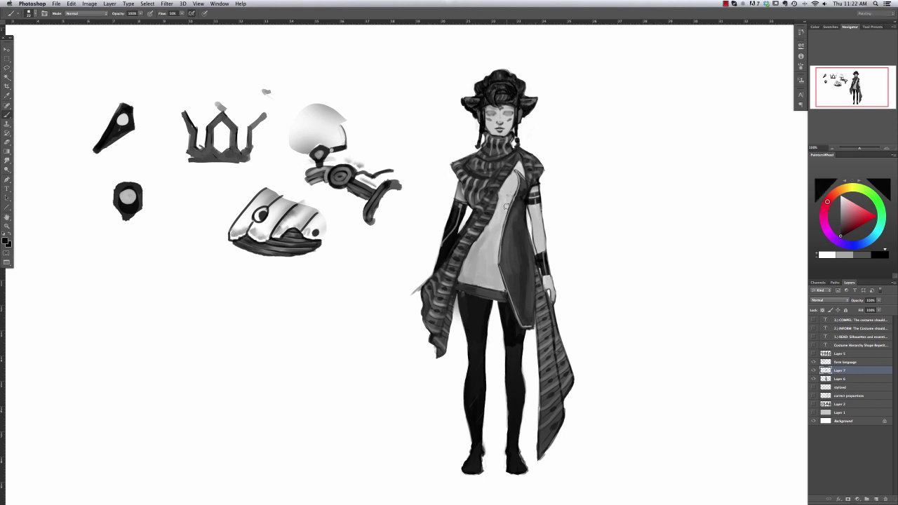
pyautogui.moveTo(507, 199); pyautogui.dragTo(502, 215)
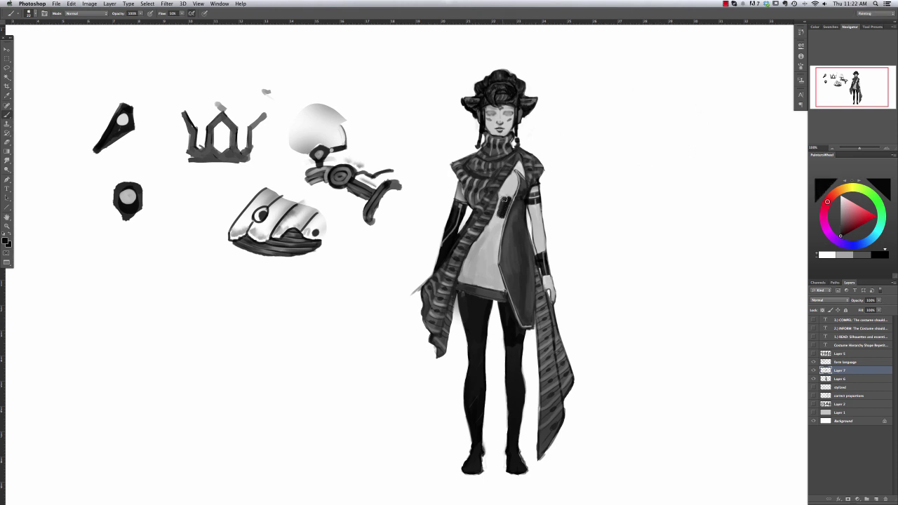
pyautogui.click(814, 370)
pyautogui.click(814, 371)
pyautogui.click(814, 371)
pyautogui.click(814, 370)
pyautogui.click(814, 370)
pyautogui.click(814, 371)
pyautogui.rightClick(522, 186)
pyautogui.press('Escape')
pyautogui.rightClick(542, 222)
pyautogui.press('Escape')
# Try a smudged light stroke along the shield's edges on a new layer, then delete that layer
pyautogui.click(877, 498)
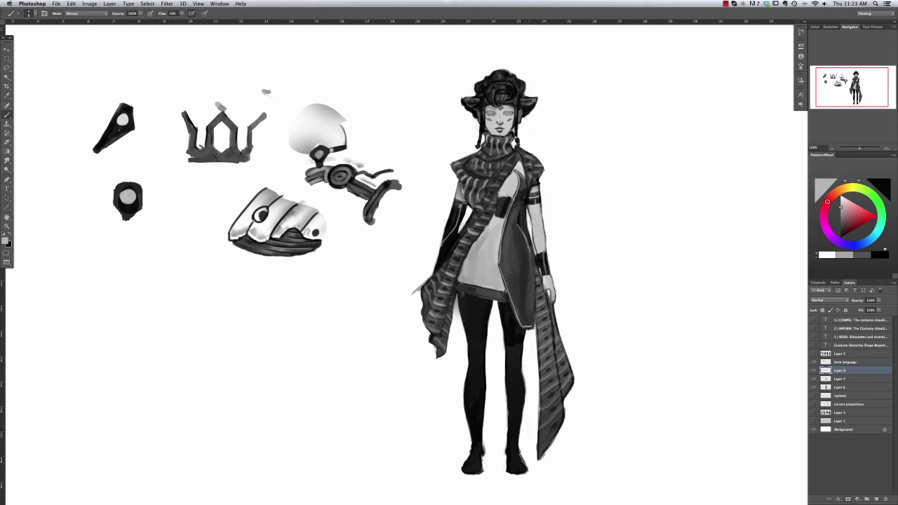
pyautogui.moveTo(528, 244); pyautogui.dragTo(533, 323)
pyautogui.press('r')
pyautogui.rightClick(524, 256)
pyautogui.click(522, 249)
pyautogui.moveTo(523, 249); pyautogui.dragTo(528, 308)
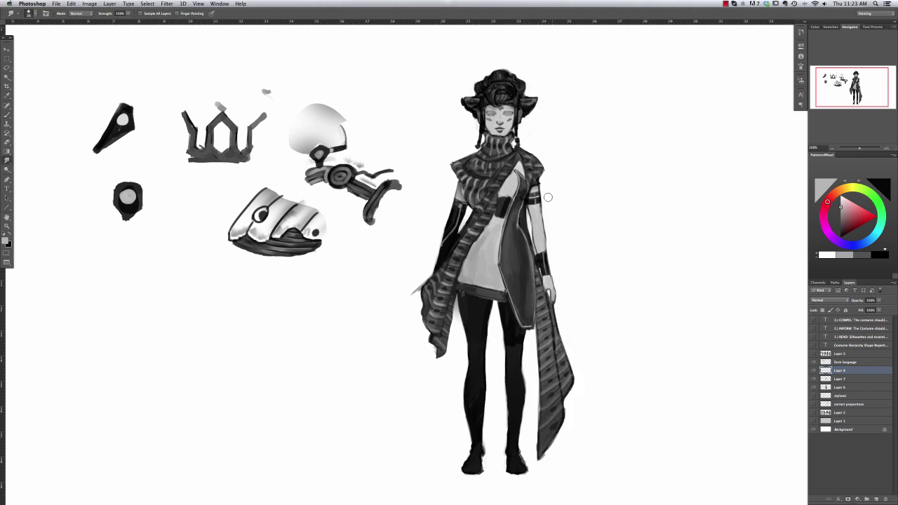
pyautogui.moveTo(517, 230)
pyautogui.mouseDown()
pyautogui.moveTo(522, 205)
pyautogui.moveTo(513, 228)
pyautogui.mouseUp()
pyautogui.press('Delete')
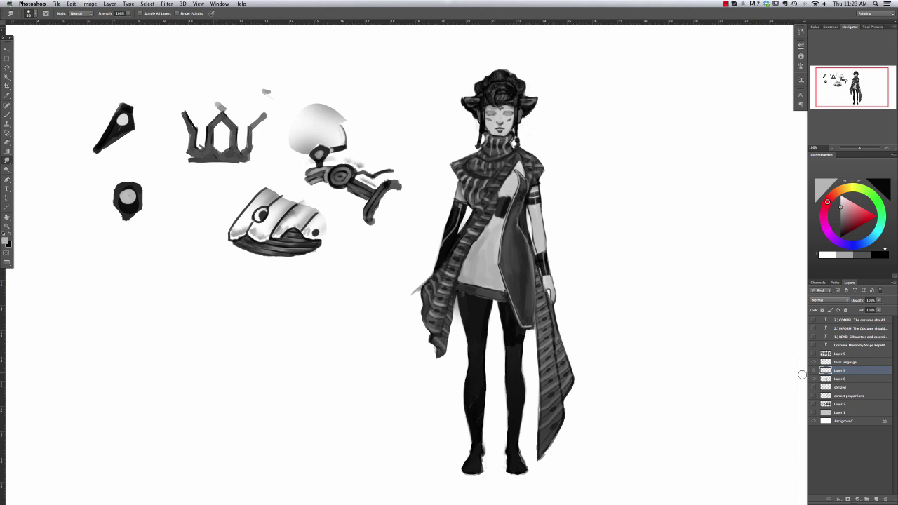
# Paint dark black strokes on the dress near the arm, checking them against the sketches layer
pyautogui.press('b')
pyautogui.press('x')
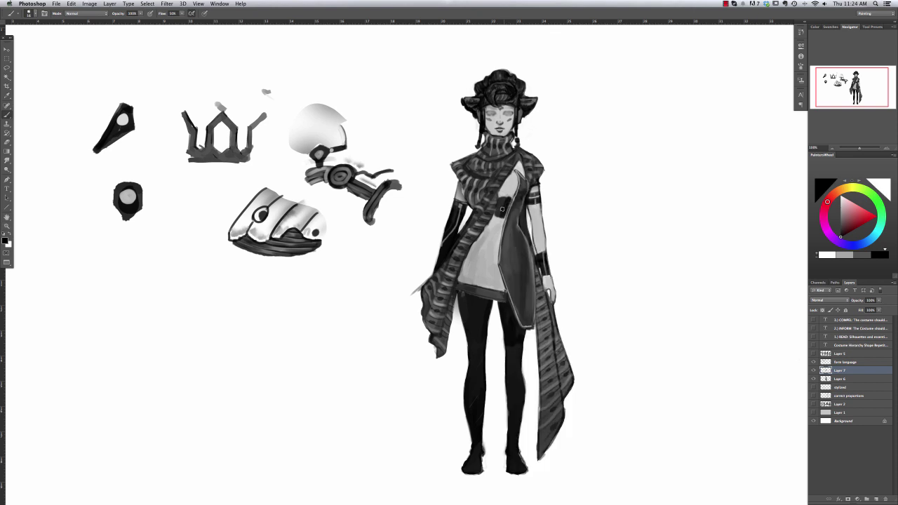
pyautogui.moveTo(505, 203); pyautogui.dragTo(495, 240)
pyautogui.moveTo(510, 199)
pyautogui.mouseDown()
pyautogui.moveTo(501, 205)
pyautogui.moveTo(534, 201)
pyautogui.moveTo(523, 168)
pyautogui.moveTo(499, 201)
pyautogui.mouseUp()
pyautogui.click(814, 379)
pyautogui.click(814, 379)
# Compare the painting by toggling Layer 7's visibility, then return to the Brush
pyautogui.press('l')
pyautogui.click(815, 370)
pyautogui.click(815, 370)
pyautogui.press('b')
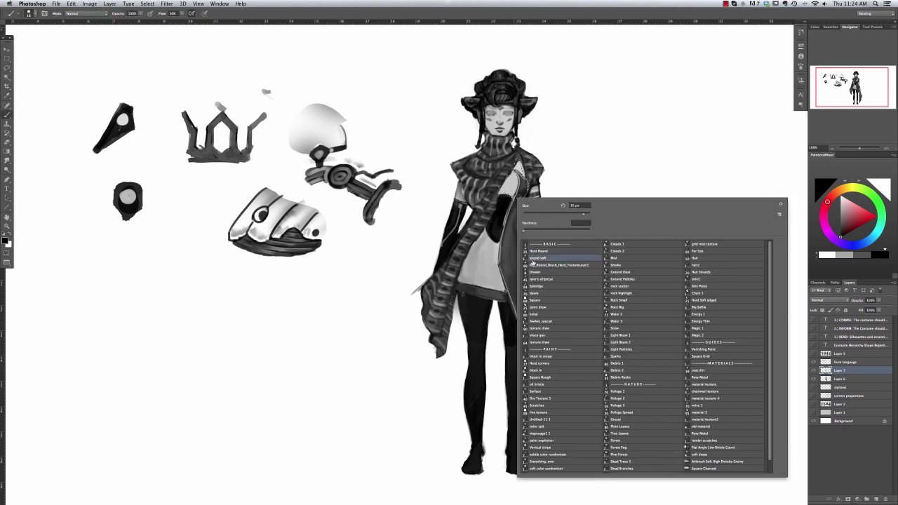
pyautogui.rightClick(518, 166)
pyautogui.click(84, 14)
# Lighten the dress chest with a light-grey Color Dodge brush, then set the mode back to Normal
pyautogui.click(84, 14)
pyautogui.click(83, 77)
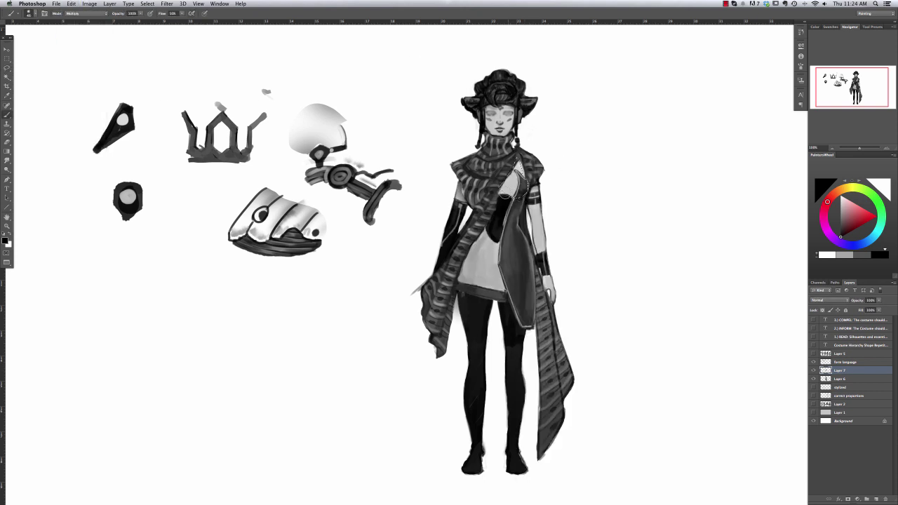
pyautogui.click(84, 13)
pyautogui.click(90, 49)
pyautogui.keyDown('alt'); pyautogui.click(515, 179); pyautogui.keyUp('alt')
pyautogui.moveTo(515, 179)
pyautogui.mouseDown()
pyautogui.moveTo(525, 198)
pyautogui.moveTo(512, 167)
pyautogui.mouseUp()
pyautogui.click(84, 13)
pyautogui.click(73, 6)
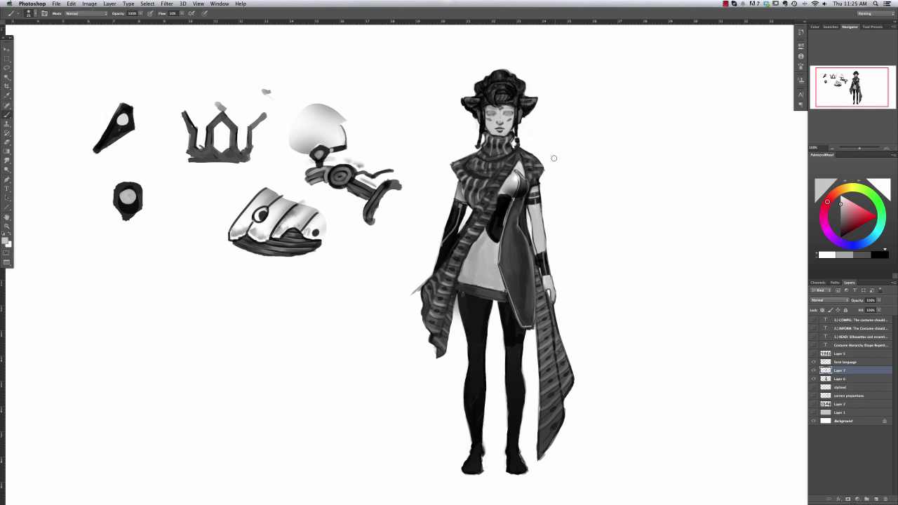
# Sample dark and mid grey tones from the costume and toggle the brush between Multiply and Normal
pyautogui.rightClick(556, 203)
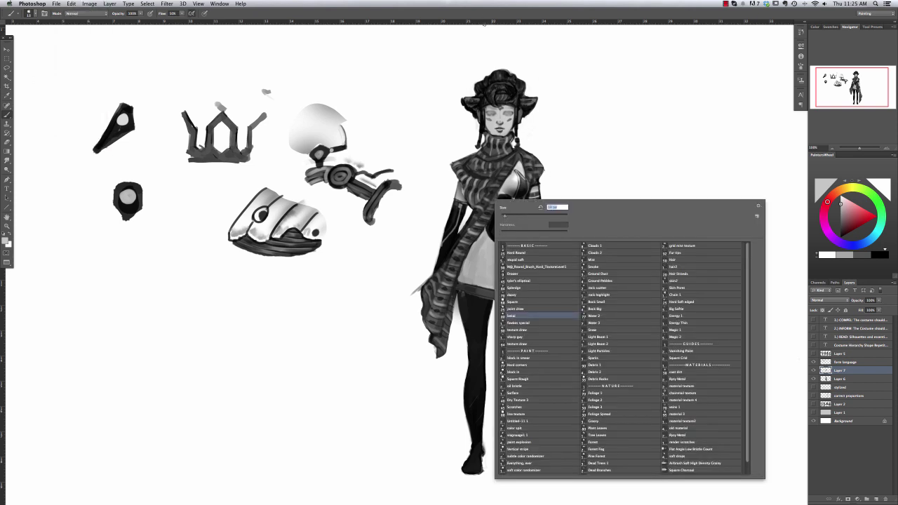
pyautogui.press('Return')
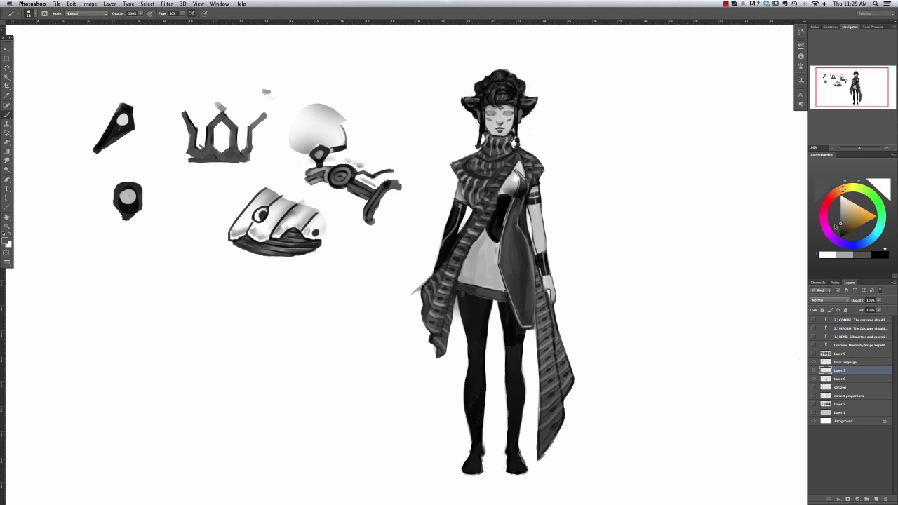
pyautogui.keyDown('alt'); pyautogui.click(496, 250); pyautogui.keyUp('alt')
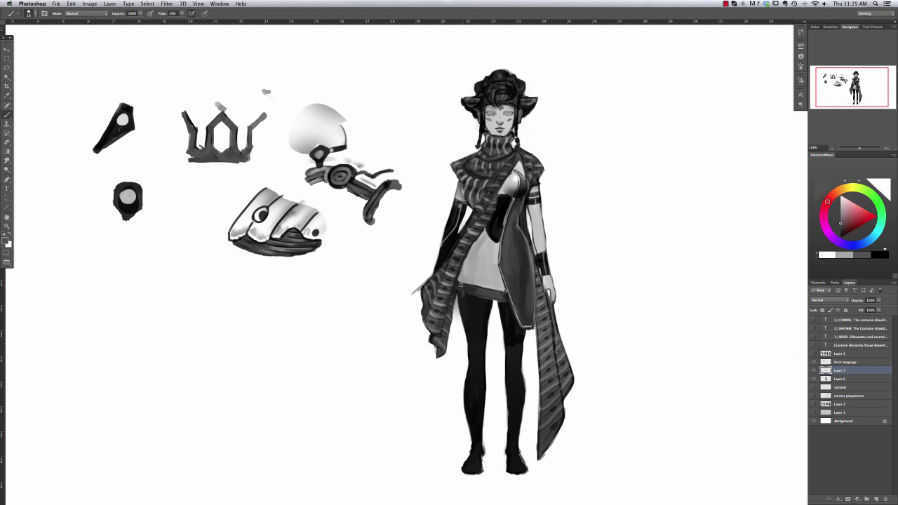
pyautogui.keyDown('alt'); pyautogui.click(476, 281); pyautogui.keyUp('alt')
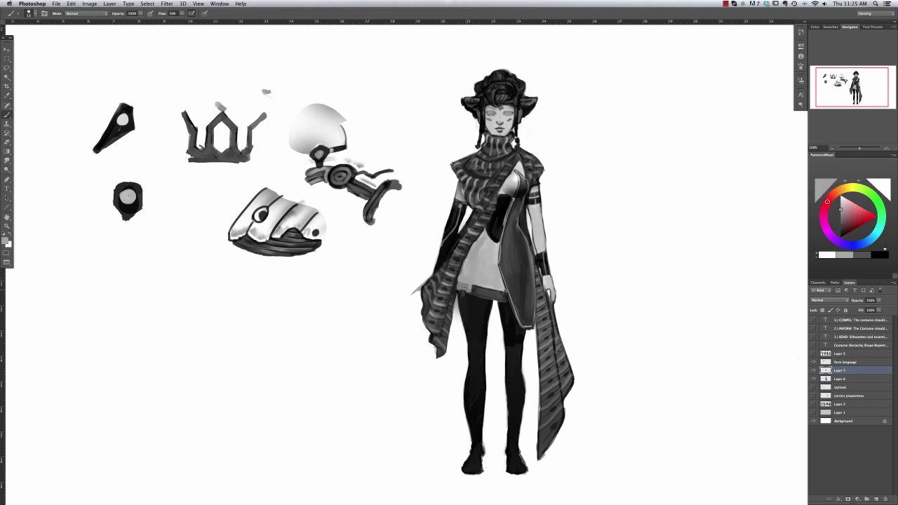
pyautogui.keyDown('alt'); pyautogui.click(502, 289); pyautogui.keyUp('alt')
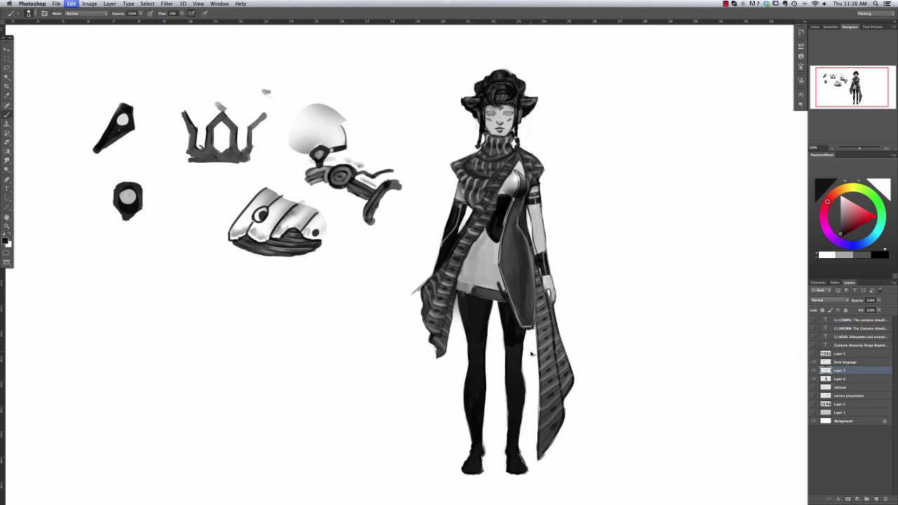
pyautogui.hotkey('shift', 'alt', 'm')
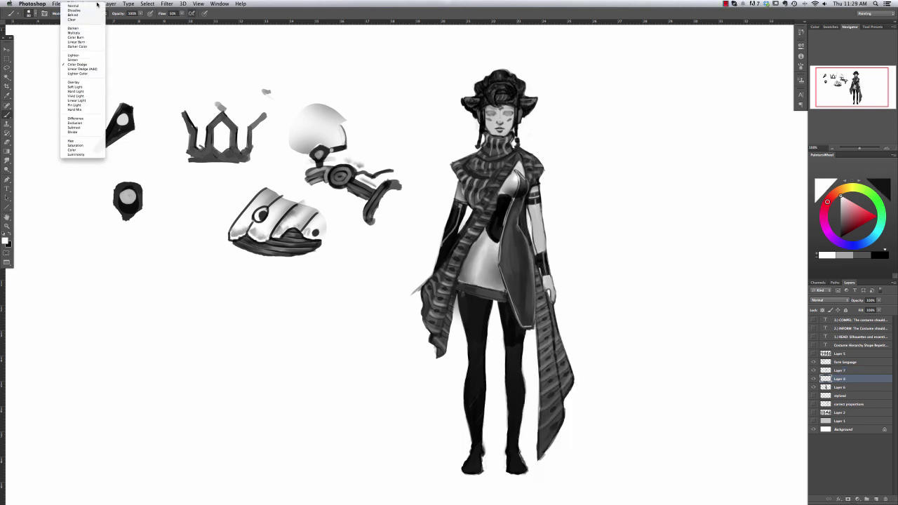
pyautogui.click(70, 8)
pyautogui.rightClick(589, 242)
# On a new layer above Layer 7, darken the shield's lower edge
pyautogui.press('Return')
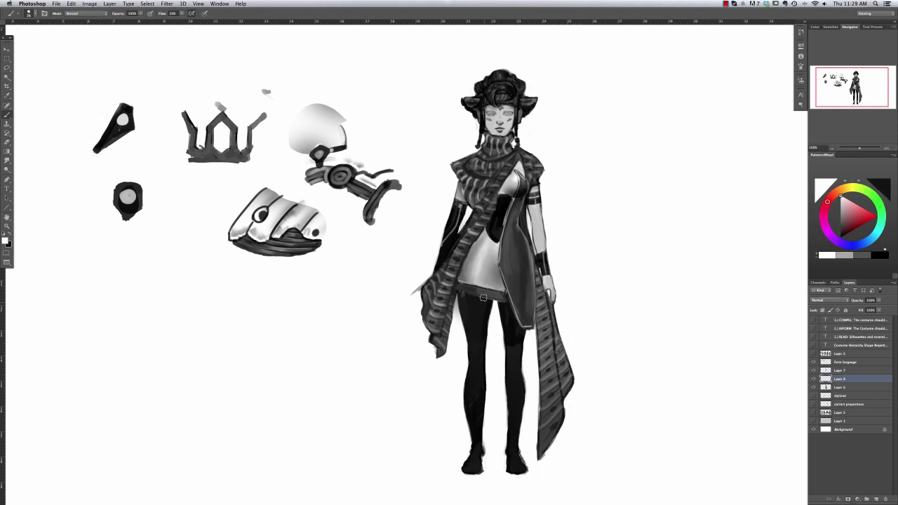
pyautogui.rightClick(529, 351)
pyautogui.press('Return')
pyautogui.hotkey('ctrl', ']')
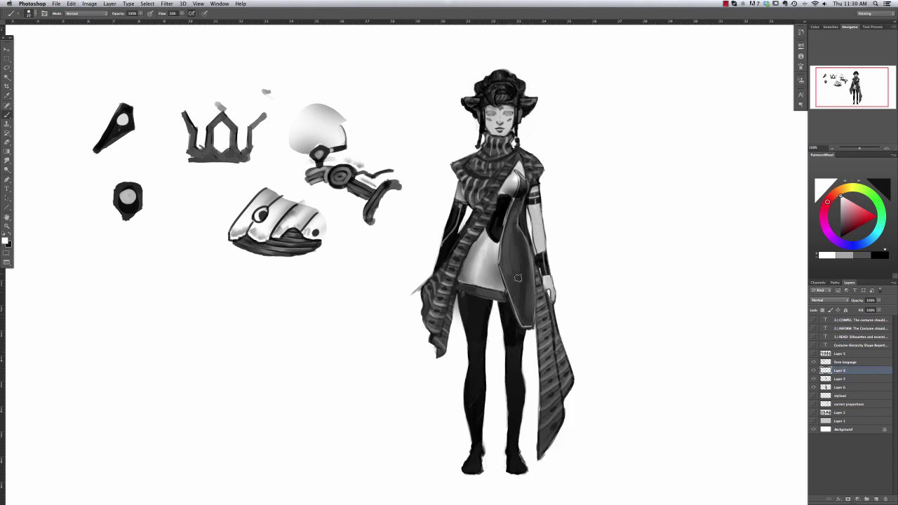
pyautogui.moveTo(523, 335)
pyautogui.mouseDown()
pyautogui.moveTo(504, 310)
pyautogui.moveTo(482, 330)
pyautogui.moveTo(510, 326)
pyautogui.moveTo(499, 299)
pyautogui.moveTo(482, 299)
pyautogui.moveTo(483, 341)
pyautogui.mouseUp()
pyautogui.rightClick(520, 331)
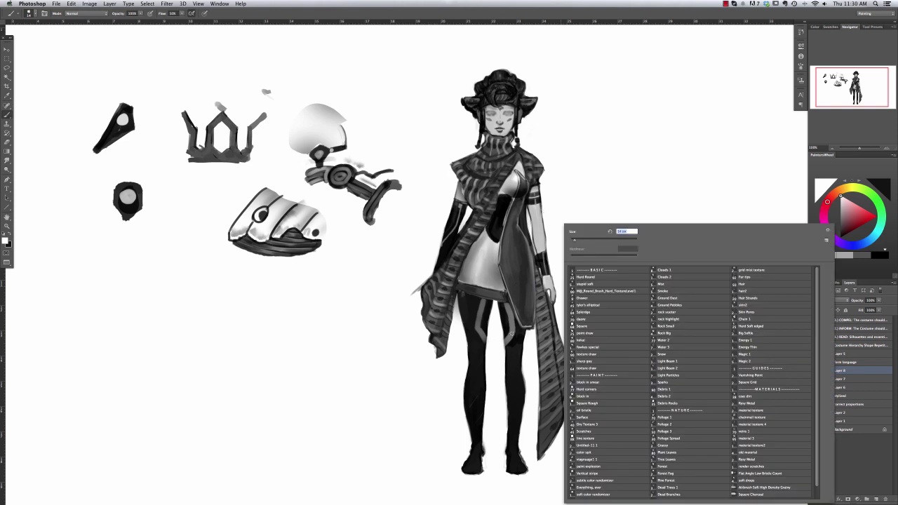
pyautogui.press('Return')
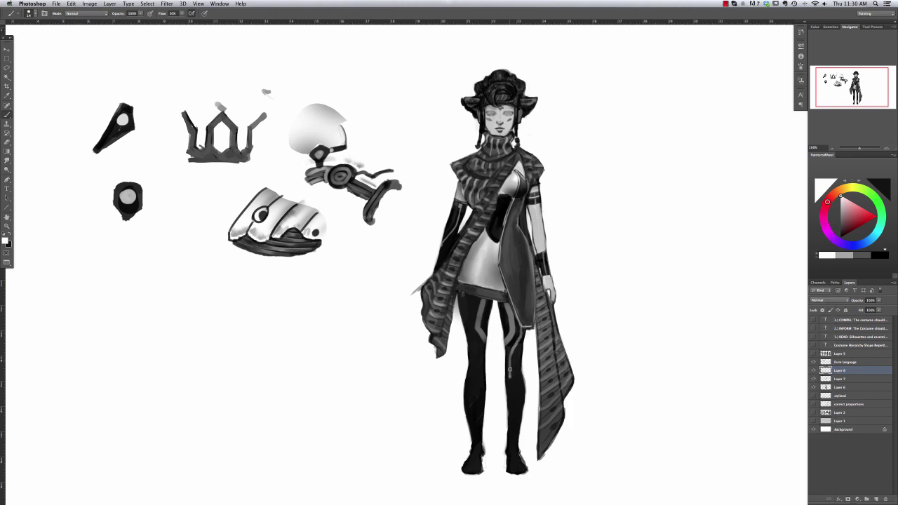
# Paint and brighten a light highlight stripe down the left leg
pyautogui.moveTo(472, 309)
pyautogui.mouseDown()
pyautogui.moveTo(473, 297)
pyautogui.moveTo(479, 378)
pyautogui.mouseUp()
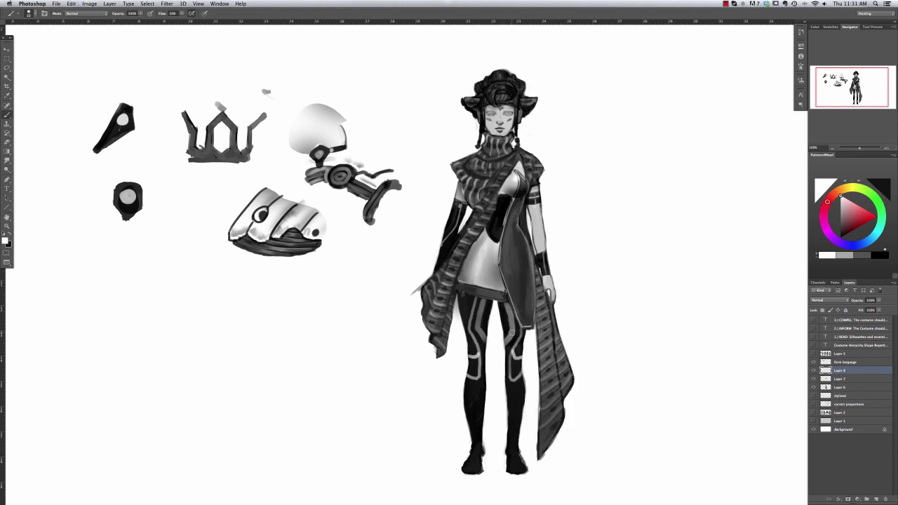
pyautogui.moveTo(478, 305); pyautogui.dragTo(483, 337)
pyautogui.rightClick(533, 242)
pyautogui.click(519, 339)
pyautogui.moveTo(469, 339); pyautogui.dragTo(468, 327)
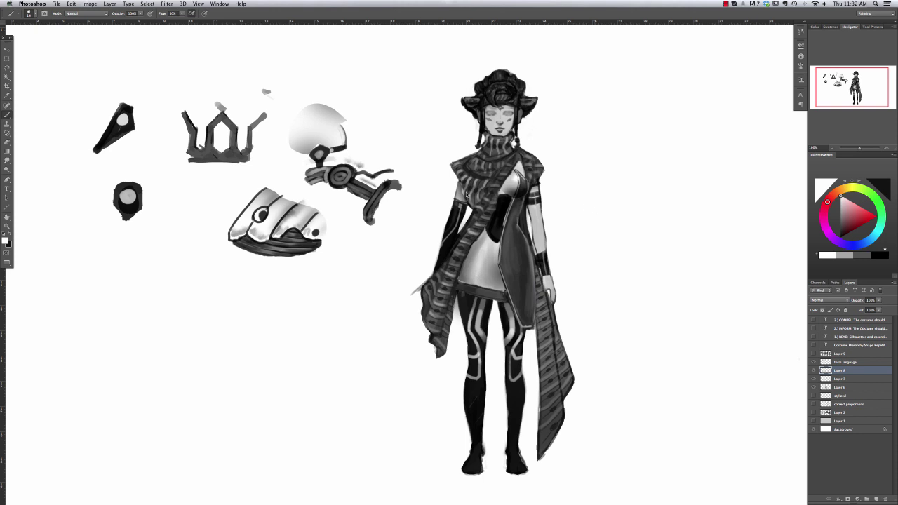
# Paint the figure's right lower leg pale grey from knee to ankle
pyautogui.rightClick(593, 217)
pyautogui.press('Escape')
pyautogui.moveTo(519, 390); pyautogui.dragTo(512, 438)
pyautogui.moveTo(518, 379)
pyautogui.mouseDown()
pyautogui.moveTo(512, 359)
pyautogui.moveTo(524, 384)
pyautogui.mouseUp()
# Merge Layer 8 into Layer 7 and outline the pale lower shin with a dark stroke
pyautogui.press('r')
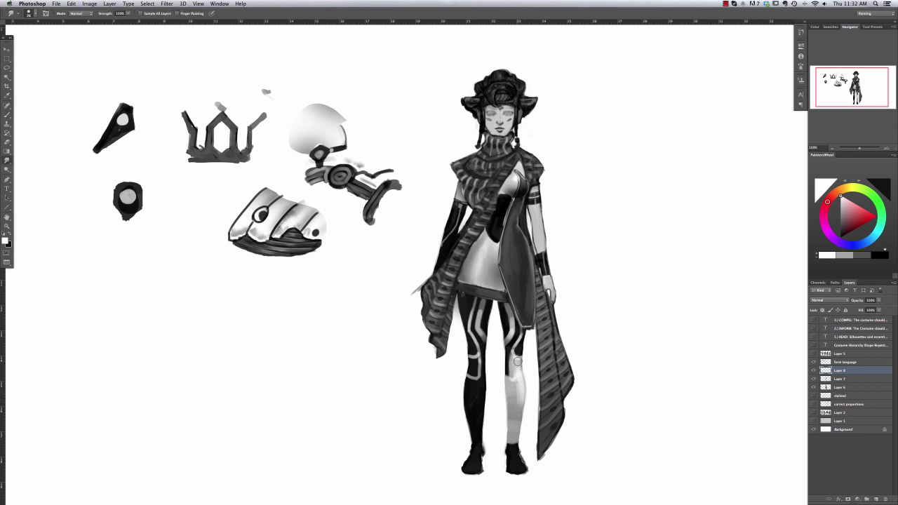
pyautogui.press('b')
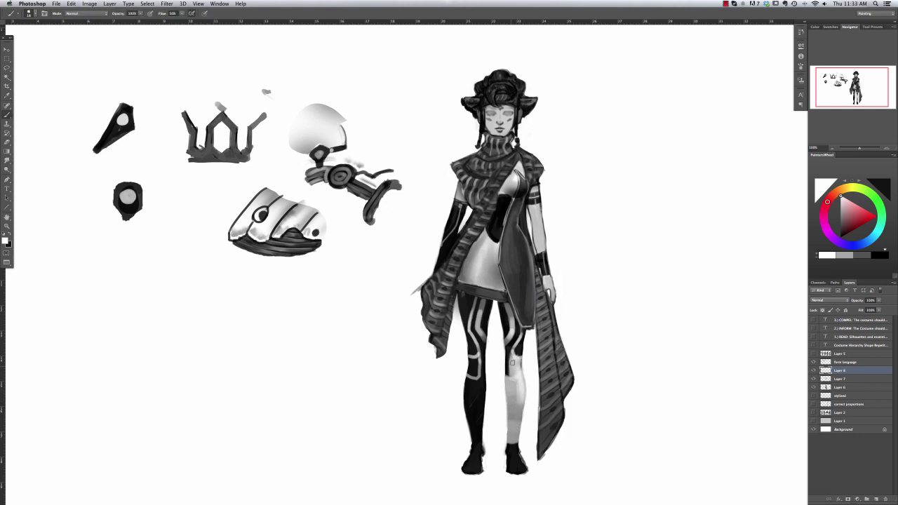
pyautogui.press('super+e')
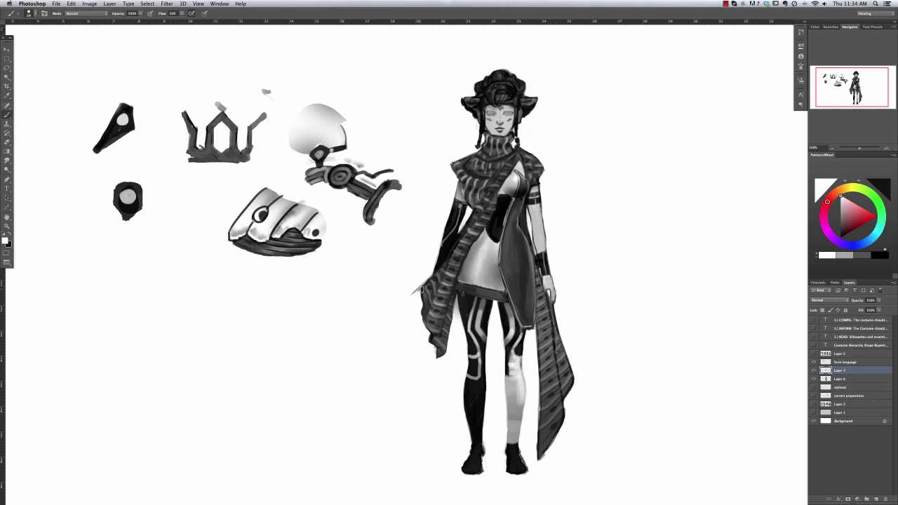
pyautogui.keyDown('alt'); pyautogui.click(513, 325); pyautogui.keyUp('alt')
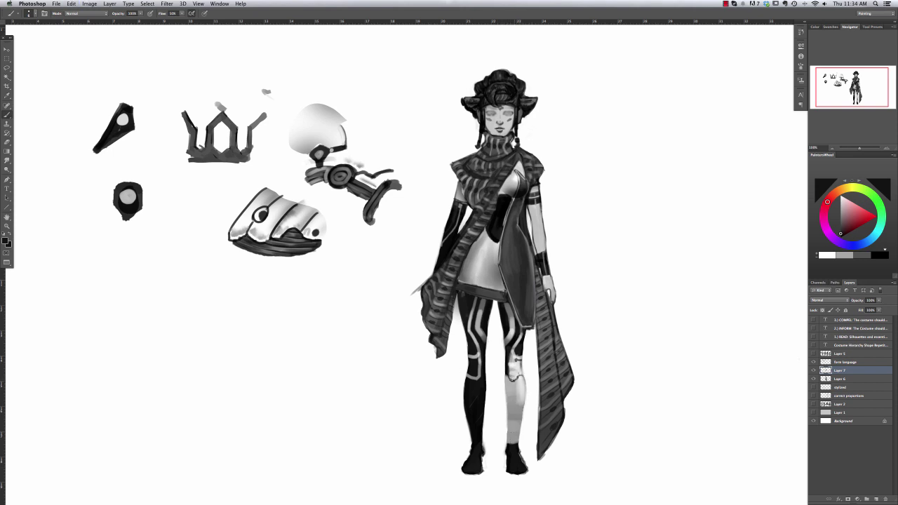
pyautogui.moveTo(526, 389); pyautogui.dragTo(521, 442)
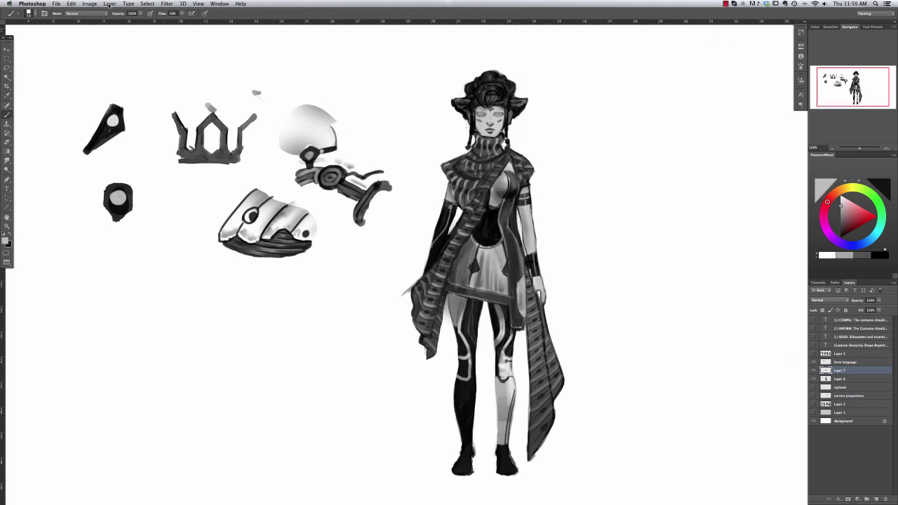
pyautogui.click(89, 3)
# Flip the canvas horizontally and sample the torso's dark grey
pyautogui.moveTo(105, 75)
pyautogui.click(184, 114)
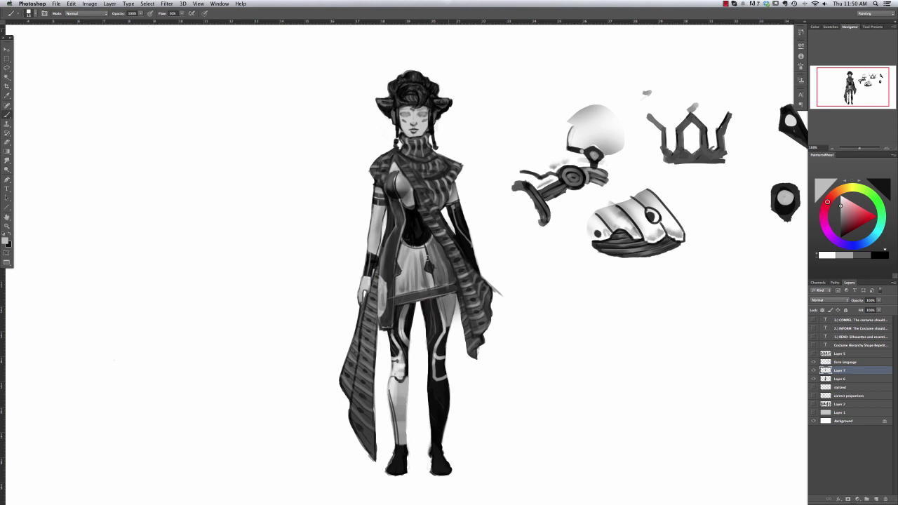
pyautogui.rightClick(425, 280)
pyautogui.press('Escape')
pyautogui.keyDown('alt'); pyautogui.click(421, 242); pyautogui.keyUp('alt')
# Add a new layer above Layer 7 and set up a 9 px brush
pyautogui.press('super+alt+shift+n')
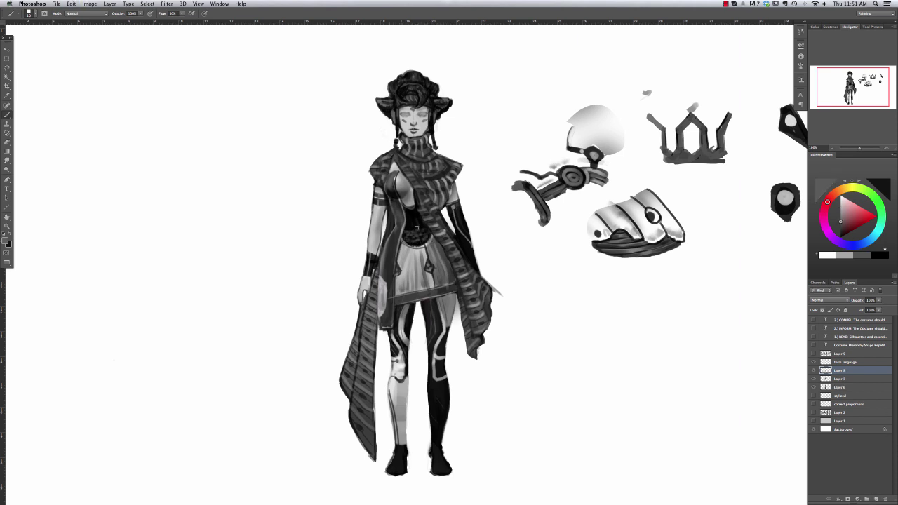
pyautogui.press('r')
pyautogui.rightClick(407, 211)
pyautogui.press('Return')
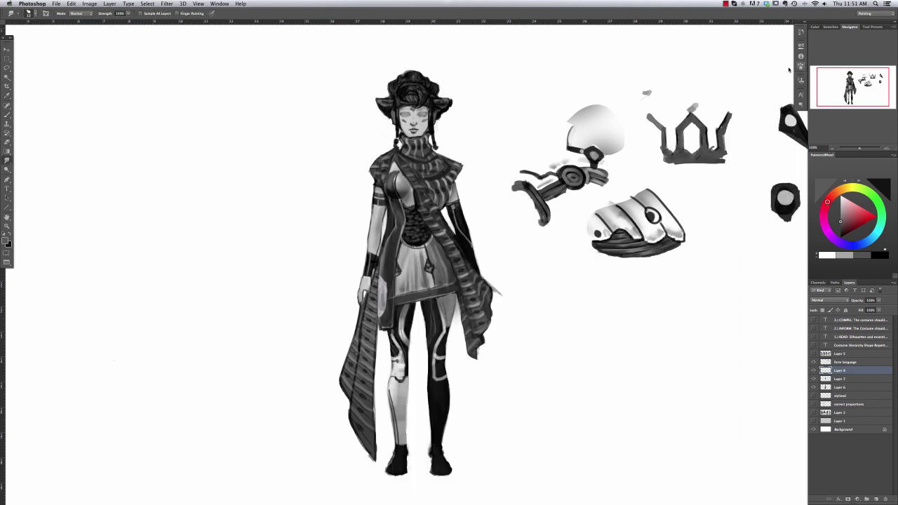
pyautogui.click(801, 65)
pyautogui.click(800, 65)
pyautogui.press('b')
pyautogui.rightClick(354, 214)
pyautogui.click(800, 65)
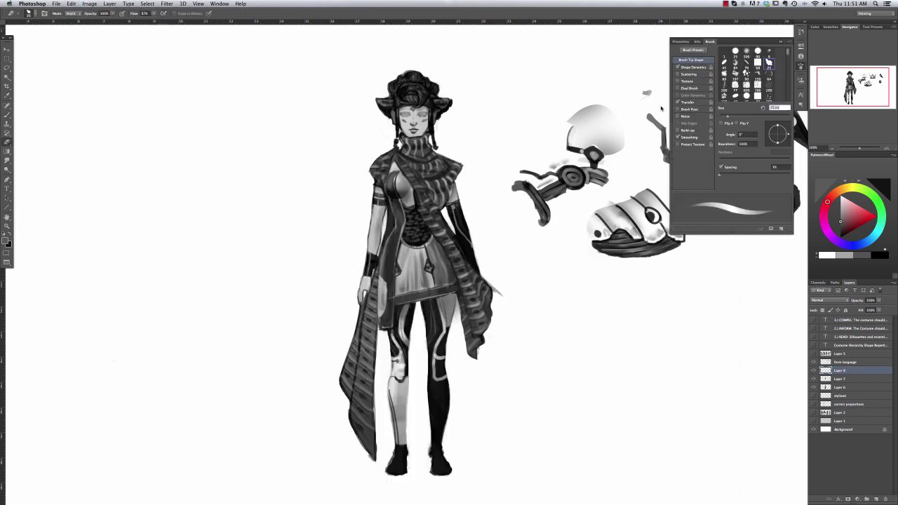
pyautogui.rightClick(404, 230)
pyautogui.write('9')
pyautogui.press('Return')
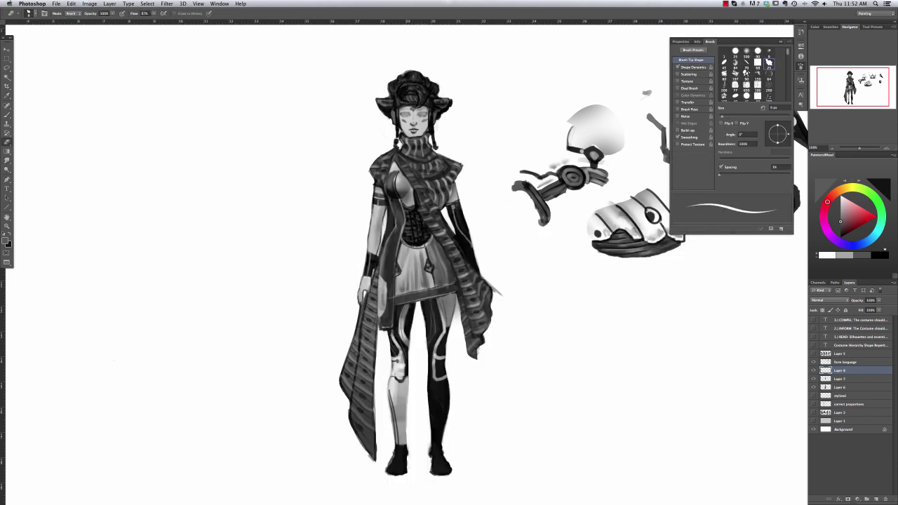
# Try 5 px and 3 px brush sizes, then pick a grey painting colour
pyautogui.press('b')
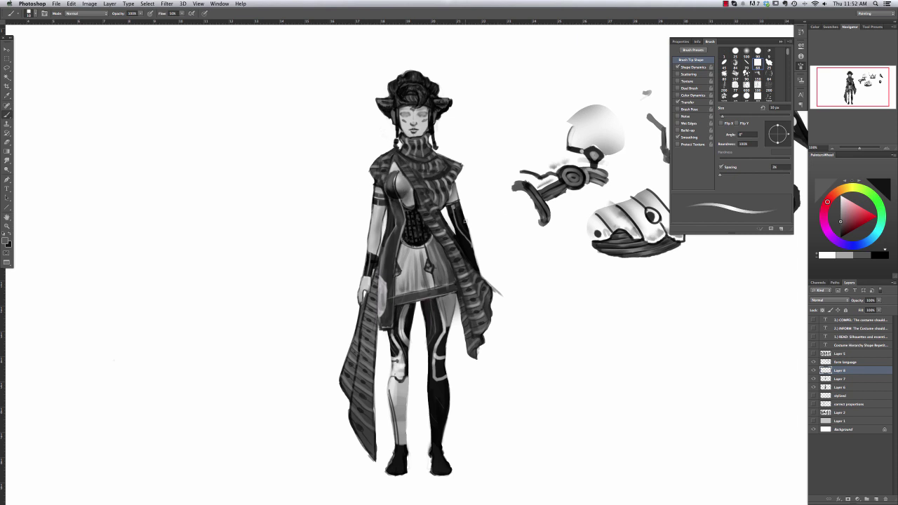
pyautogui.rightClick(465, 222)
pyautogui.write('5')
pyautogui.press('Return')
pyautogui.rightClick(400, 164)
pyautogui.write('3')
pyautogui.press('Return')
pyautogui.hotkey('ctrl', 'z')
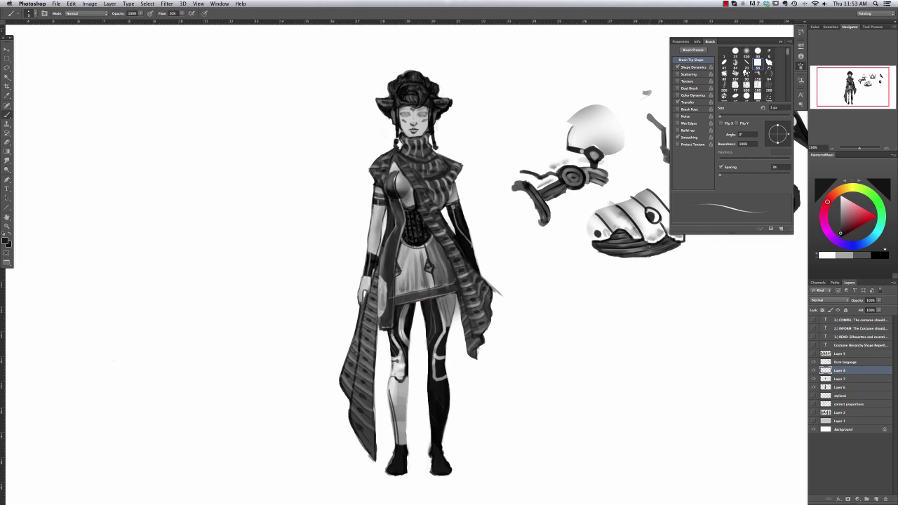
pyautogui.keyDown('alt'); pyautogui.click(419, 342); pyautogui.keyUp('alt')
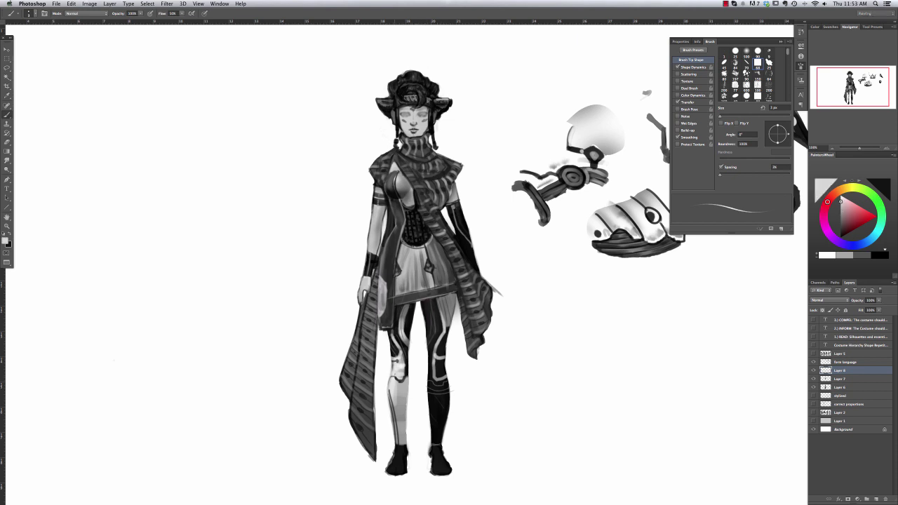
# Zoom in on the head and add light 3 px accents to both headdress horns
pyautogui.rightClick(438, 88)
pyautogui.doubleClick(487, 204)
pyautogui.press('super+equal')
pyautogui.rightClick(378, 67)
pyautogui.press('Return')
pyautogui.rightClick(260, 61)
pyautogui.write('3')
pyautogui.press('Return')
pyautogui.moveTo(369, 66); pyautogui.dragTo(400, 71)
pyautogui.moveTo(253, 68); pyautogui.dragTo(287, 78)
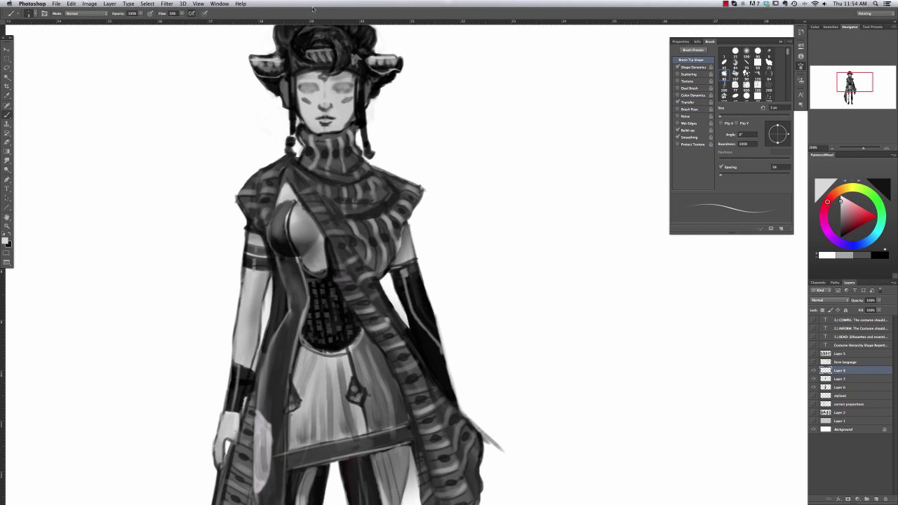
pyautogui.press('super+minus')
# Paint a thin light line on the neck with a 9 px brush, then merge the detail layers into Layer 6
pyautogui.rightClick(420, 174)
pyautogui.write('9')
pyautogui.press('Return')
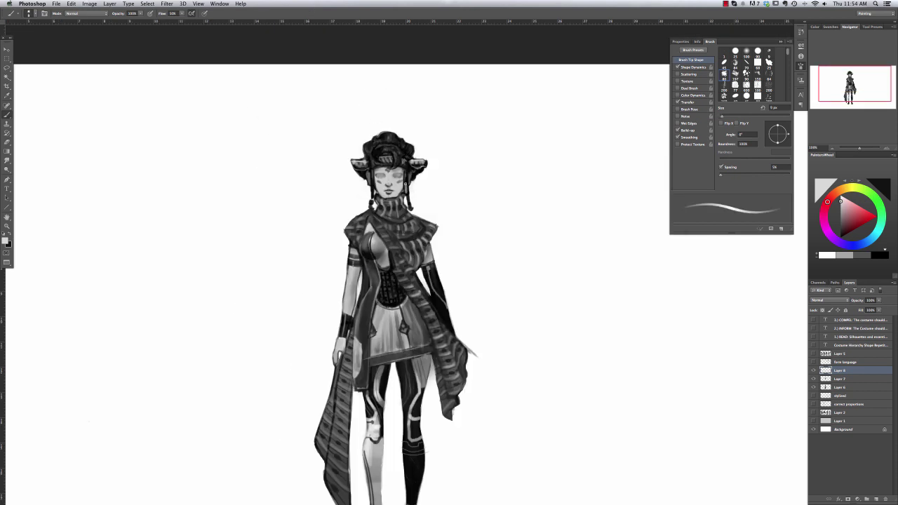
pyautogui.moveTo(373, 180); pyautogui.dragTo(372, 201)
pyautogui.press('super+minus')
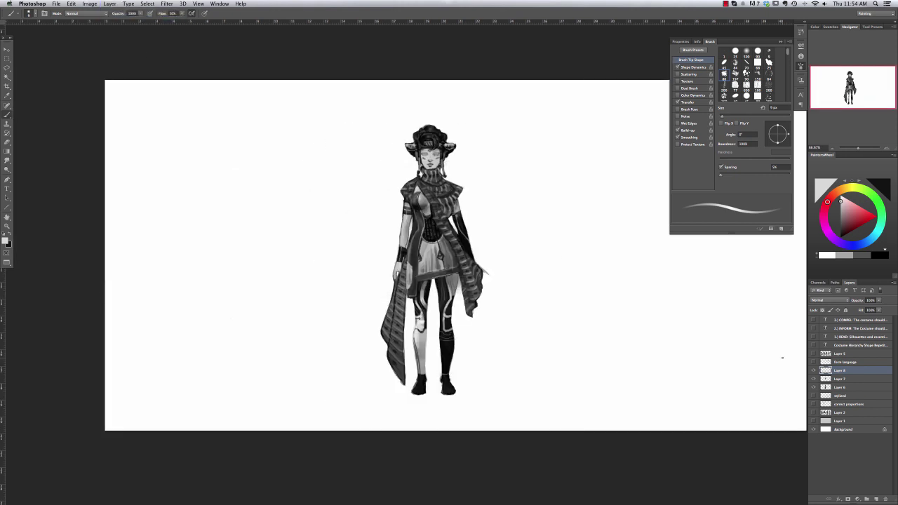
pyautogui.press('super+e')
pyautogui.press('super+e')
# Duplicate the costume layer and move the copied figure beside the original
pyautogui.click(109, 3)
pyautogui.click(130, 27)
pyautogui.press('Return')
pyautogui.press('v')
pyautogui.moveTo(446, 232); pyautogui.dragTo(610, 231)
# On a new layer, paint black loose hair strands on both sides of the right figure's head
pyautogui.press('F5')
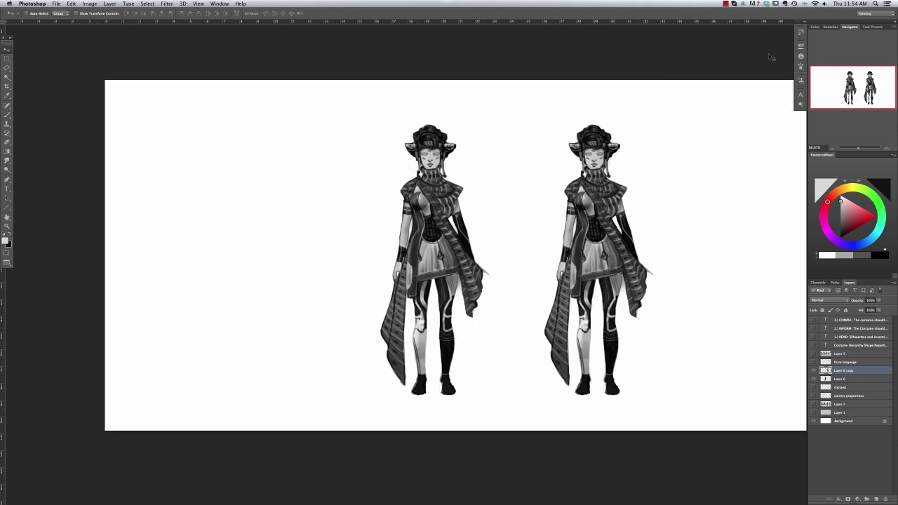
pyautogui.hscroll(5, 678, 122)
pyautogui.press('b')
pyautogui.keyDown('super'); pyautogui.click(876, 499); pyautogui.keyUp('super')
pyautogui.press('d')
pyautogui.rightClick(561, 187)
pyautogui.press('Escape')
pyautogui.moveTo(497, 149); pyautogui.dragTo(516, 188)
pyautogui.moveTo(499, 157); pyautogui.dragTo(512, 184)
pyautogui.moveTo(463, 150); pyautogui.dragTo(469, 171)
# Paint a long dark hair strand sweeping down from the head and fill it in
pyautogui.moveTo(822, 491)
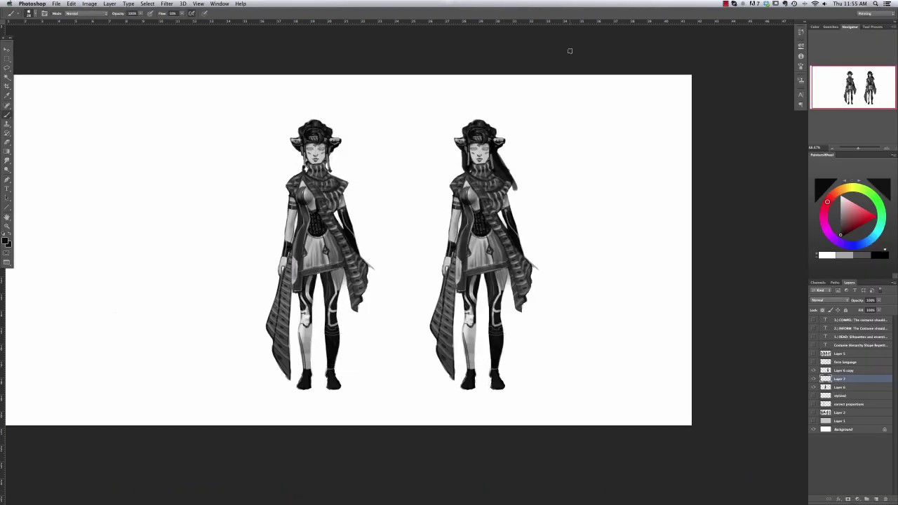
pyautogui.click(411, 489)
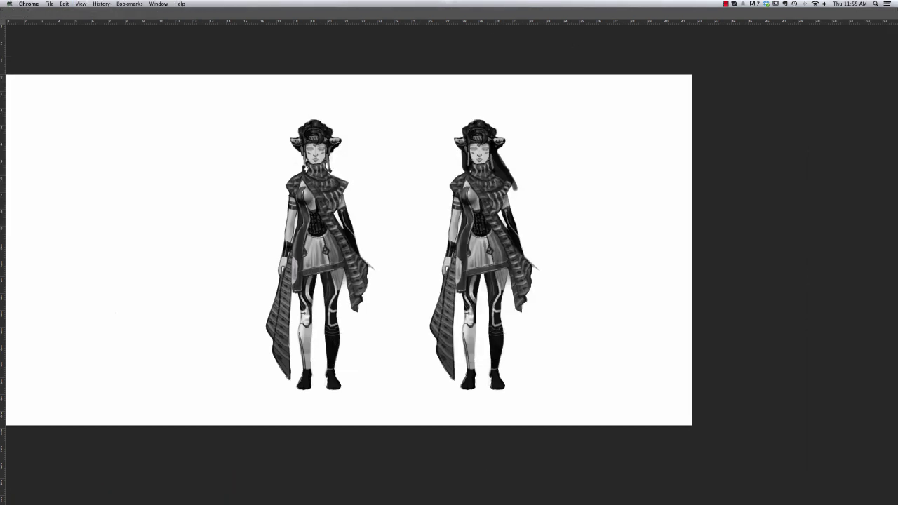
pyautogui.click(515, 190)
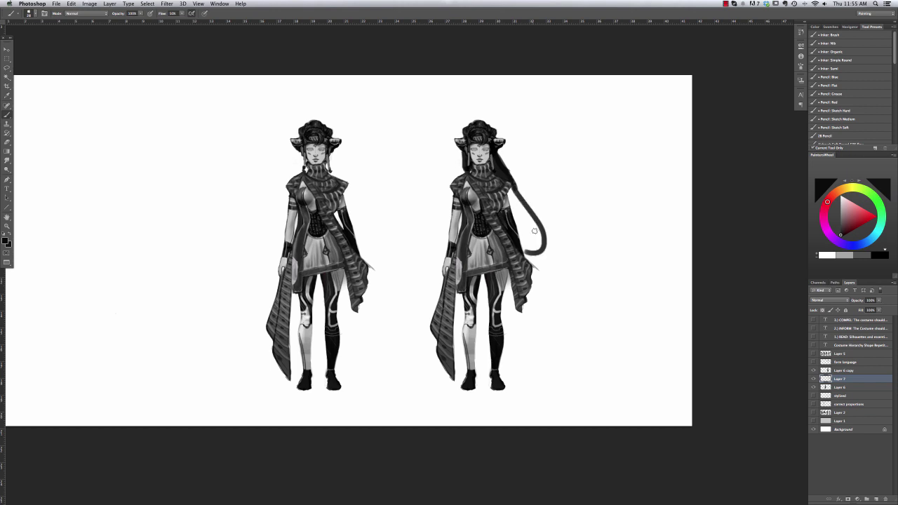
pyautogui.moveTo(515, 186)
pyautogui.mouseDown()
pyautogui.moveTo(538, 251)
pyautogui.moveTo(531, 233)
pyautogui.moveTo(523, 239)
pyautogui.moveTo(539, 218)
pyautogui.moveTo(540, 238)
pyautogui.moveTo(526, 234)
pyautogui.moveTo(543, 258)
pyautogui.moveTo(580, 275)
pyautogui.mouseUp()
pyautogui.press('e')
pyautogui.press('b')
pyautogui.moveTo(530, 242)
pyautogui.mouseDown()
pyautogui.moveTo(580, 247)
pyautogui.moveTo(583, 277)
pyautogui.moveTo(541, 256)
pyautogui.mouseUp()
pyautogui.moveTo(505, 151); pyautogui.dragTo(542, 242)
pyautogui.moveTo(516, 190); pyautogui.dragTo(530, 245)
# Smudge the hair strands outward and sweep the tail down to the right
pyautogui.press('r')
pyautogui.rightClick(655, 493)
pyautogui.click(654, 493)
pyautogui.moveTo(533, 186); pyautogui.dragTo(547, 214)
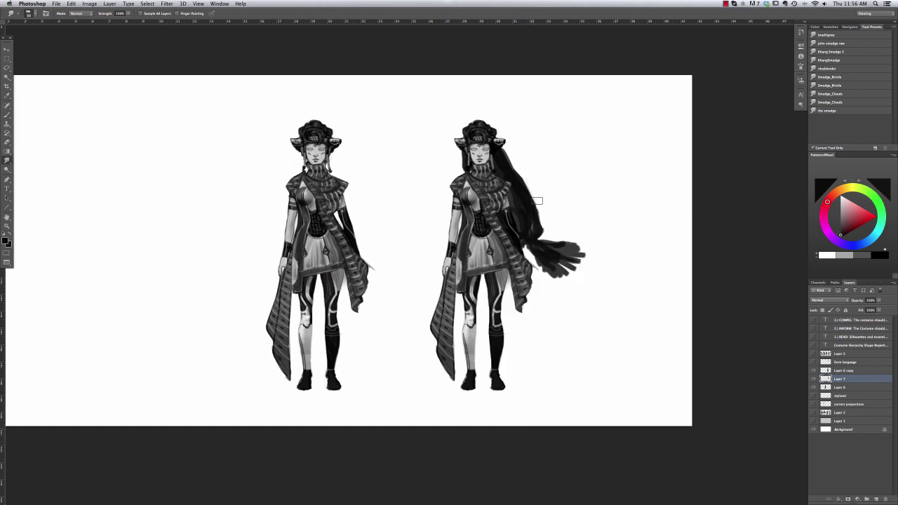
pyautogui.moveTo(572, 245)
pyautogui.mouseDown()
pyautogui.moveTo(586, 254)
pyautogui.moveTo(551, 243)
pyautogui.moveTo(544, 210)
pyautogui.mouseUp()
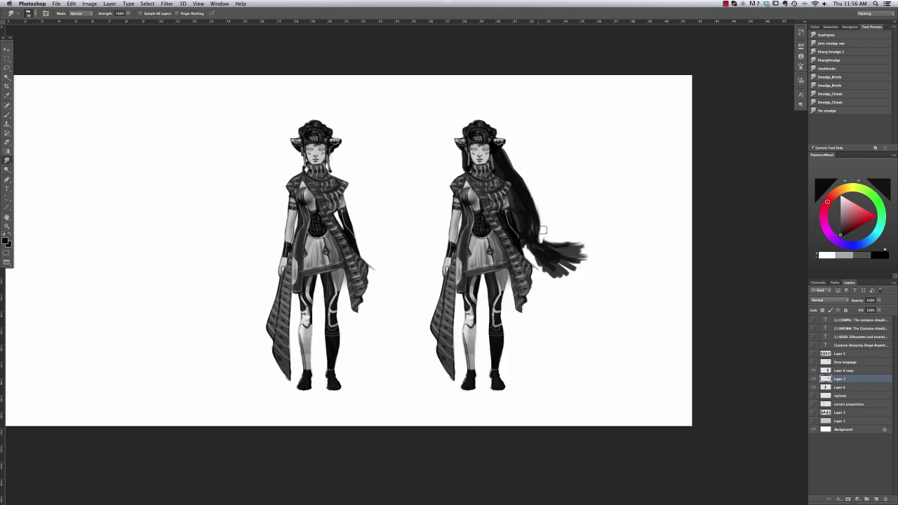
pyautogui.moveTo(551, 242)
pyautogui.mouseDown()
pyautogui.moveTo(572, 280)
pyautogui.moveTo(593, 263)
pyautogui.moveTo(556, 294)
pyautogui.mouseUp()
pyautogui.moveTo(568, 257); pyautogui.dragTo(596, 268)
pyautogui.press('super+z')
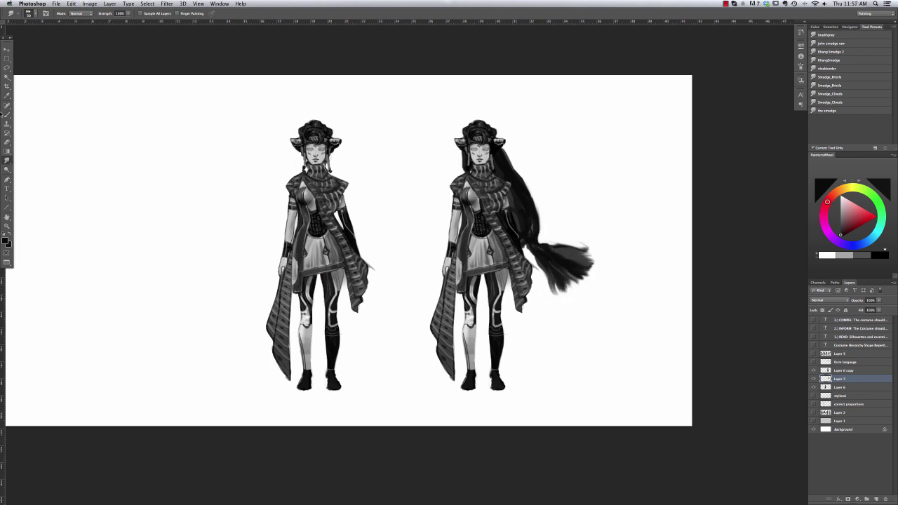
pyautogui.press('b')
# Warp the hair tail outward to the right, then smudge its tip shorter and feathered
pyautogui.press('m')
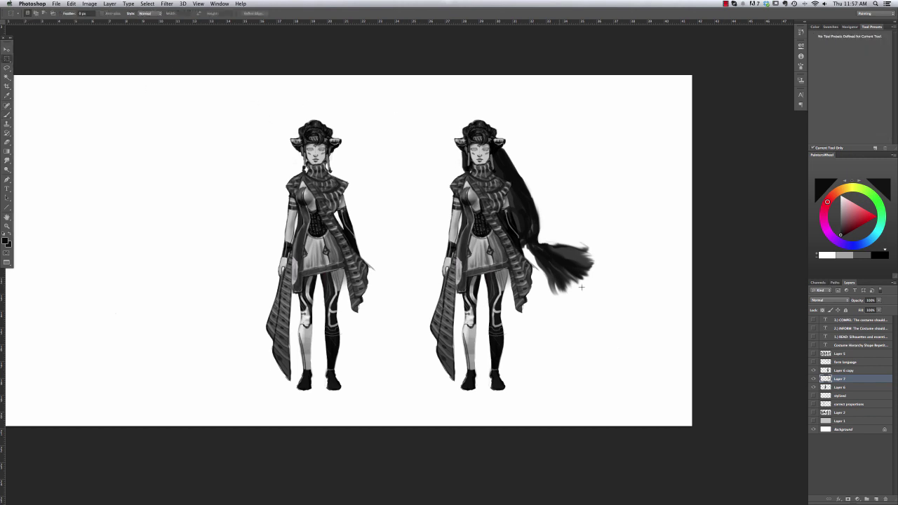
pyautogui.click(71, 4)
pyautogui.click(179, 202)
pyautogui.moveTo(621, 344); pyautogui.dragTo(711, 270)
pyautogui.press('Return')
pyautogui.press('super+d')
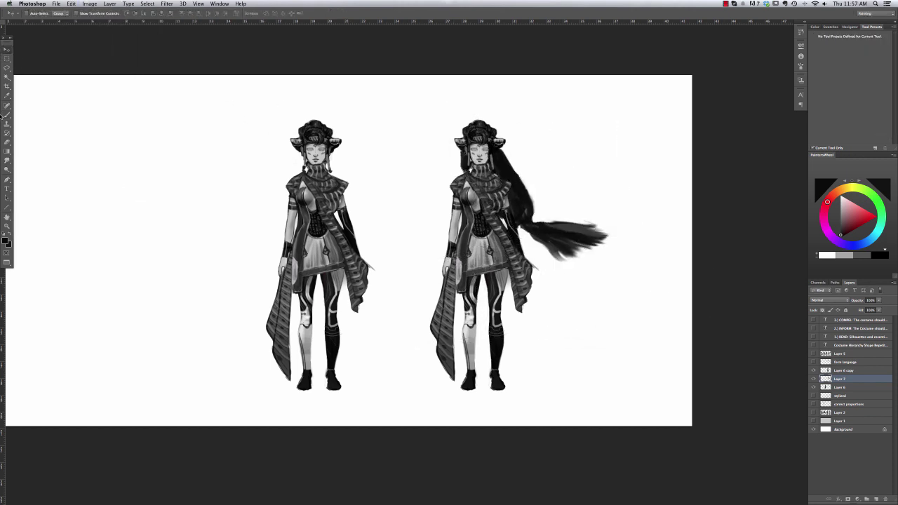
pyautogui.click(5, 114)
pyautogui.moveTo(582, 226)
pyautogui.mouseDown()
pyautogui.moveTo(602, 237)
pyautogui.moveTo(615, 273)
pyautogui.mouseUp()
pyautogui.moveTo(587, 241)
pyautogui.mouseDown()
pyautogui.moveTo(566, 226)
pyautogui.moveTo(592, 249)
pyautogui.moveTo(566, 224)
pyautogui.moveTo(567, 234)
pyautogui.moveTo(543, 237)
pyautogui.moveTo(542, 246)
pyautogui.moveTo(572, 252)
pyautogui.mouseUp()
# Lasso the hair tail and rotate it so it hangs lower
pyautogui.press('l')
pyautogui.moveTo(579, 184)
pyautogui.mouseDown()
pyautogui.moveTo(558, 200)
pyautogui.moveTo(603, 210)
pyautogui.moveTo(587, 232)
pyautogui.mouseUp()
pyautogui.press('v')
pyautogui.press('Return')
pyautogui.hotkey('ctrl', 'd')
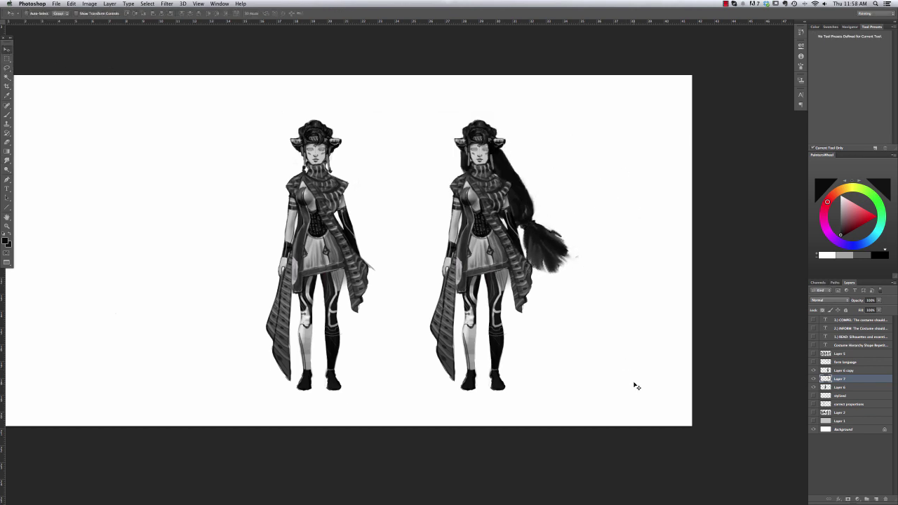
pyautogui.press('b')
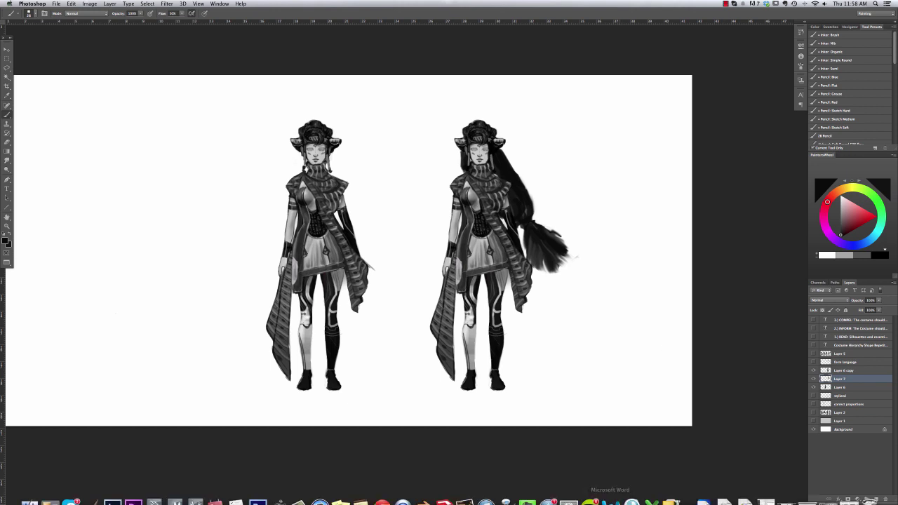
# Delete Layer 6 copy, show the stylized sketch layer and hide the left figure
pyautogui.click(827, 490)
pyautogui.press('e')
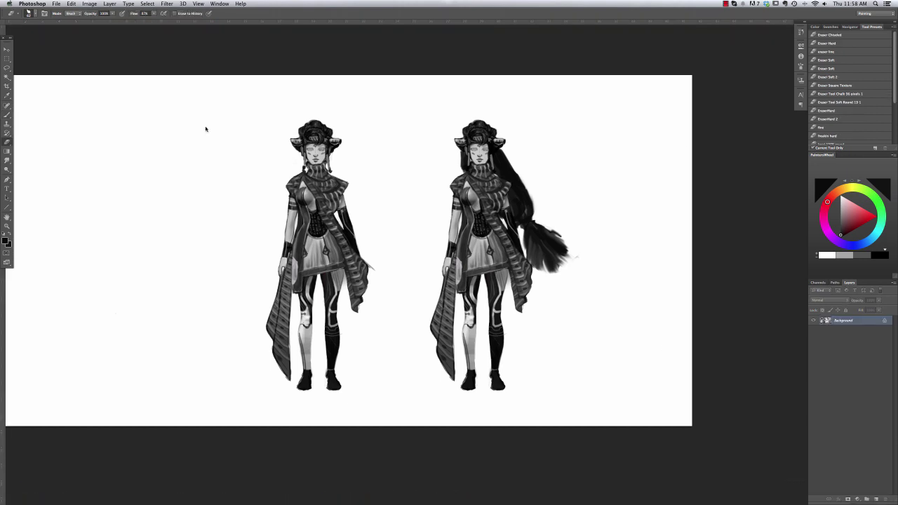
pyautogui.rightClick(851, 371)
pyautogui.click(603, 242)
pyautogui.click(814, 388)
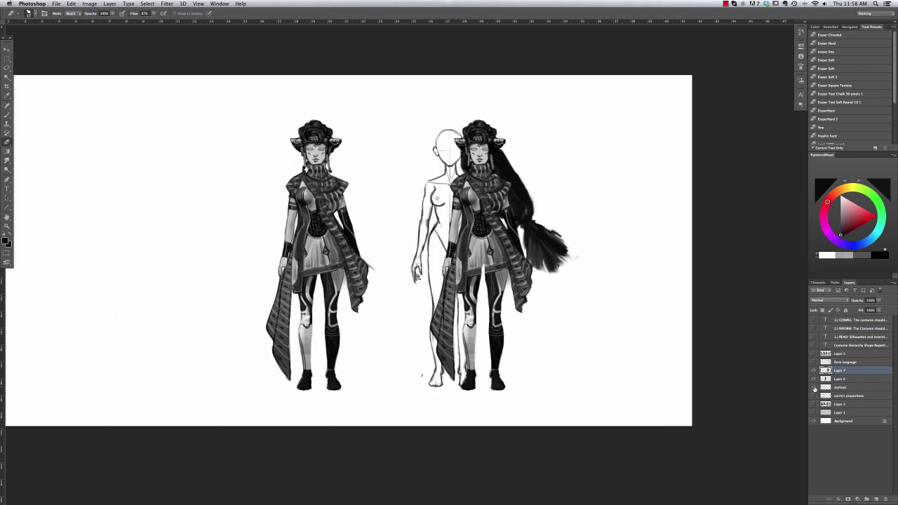
pyautogui.click(814, 379)
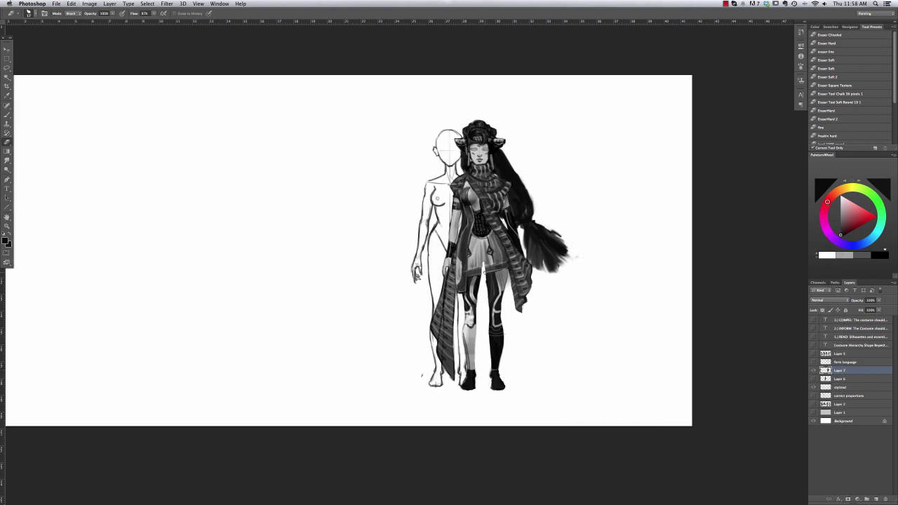
# Darken the gap between the legs and paint light grey down the inner leg
pyautogui.press('b')
pyautogui.rightClick(484, 258)
pyautogui.press('Escape')
pyautogui.moveTo(477, 279); pyautogui.dragTo(478, 260)
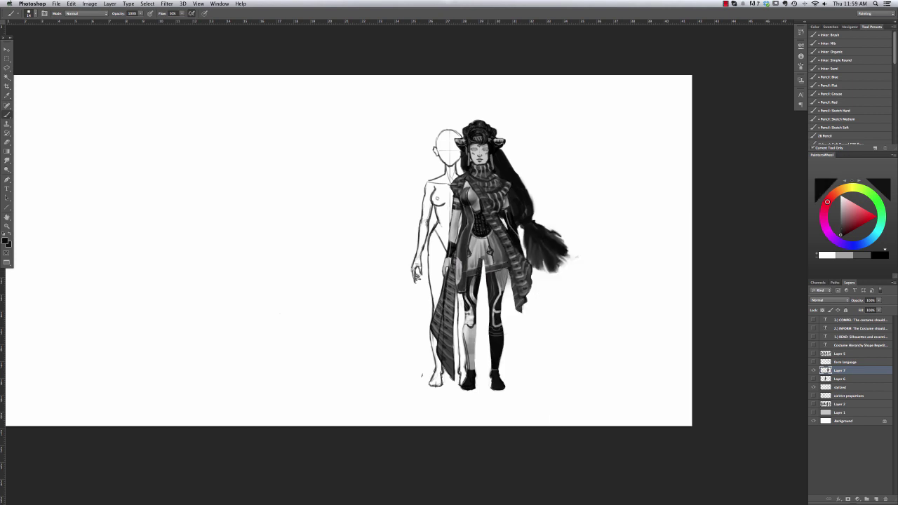
pyautogui.keyDown('alt'); pyautogui.click(506, 254); pyautogui.keyUp('alt')
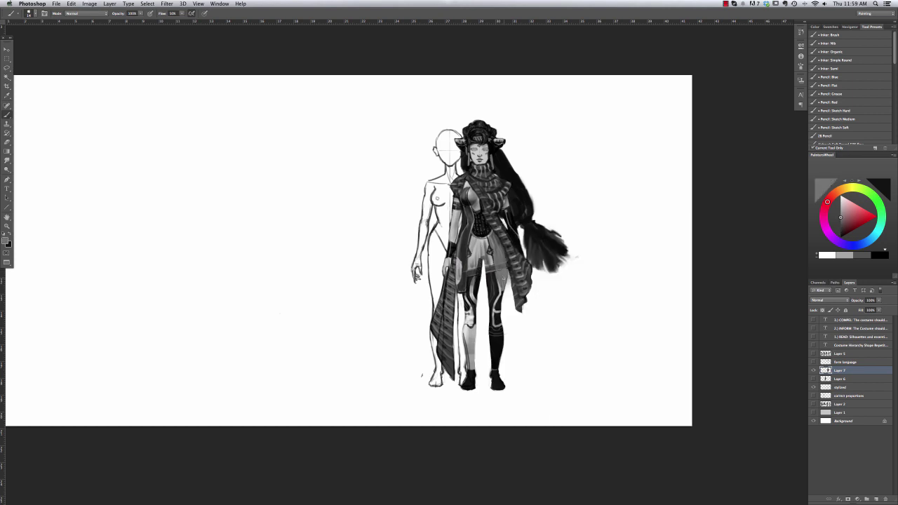
pyautogui.keyDown('alt'); pyautogui.click(493, 265); pyautogui.keyUp('alt')
pyautogui.keyDown('alt'); pyautogui.click(493, 277); pyautogui.keyUp('alt')
pyautogui.keyDown('alt'); pyautogui.click(493, 278); pyautogui.keyUp('alt')
pyautogui.moveTo(494, 299)
pyautogui.mouseDown()
pyautogui.moveTo(491, 262)
pyautogui.moveTo(492, 305)
pyautogui.mouseUp()
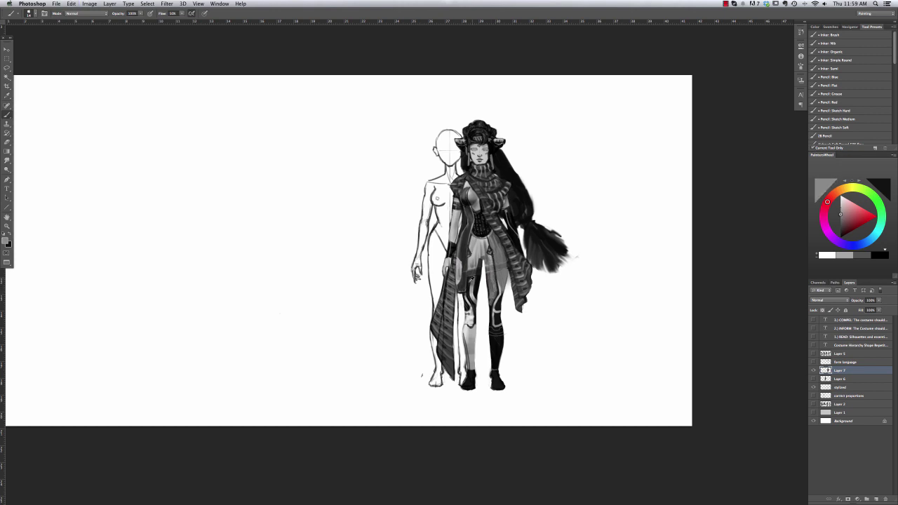
# Paint darker grey strokes between the legs and along the leg
pyautogui.keyDown('alt'); pyautogui.click(479, 228); pyautogui.keyUp('alt')
pyautogui.moveTo(475, 269)
pyautogui.mouseDown()
pyautogui.moveTo(474, 281)
pyautogui.moveTo(477, 271)
pyautogui.mouseUp()
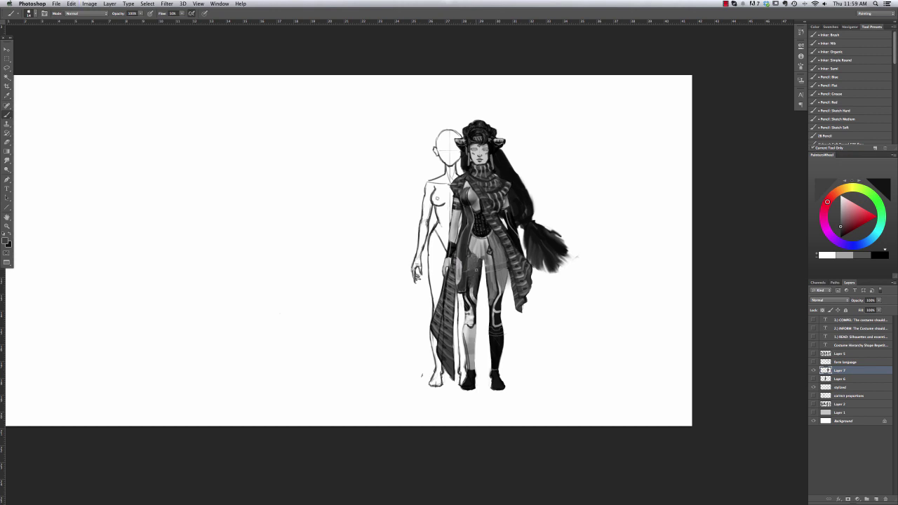
pyautogui.keyDown('alt'); pyautogui.click(472, 242); pyautogui.keyUp('alt')
pyautogui.moveTo(469, 250); pyautogui.dragTo(467, 290)
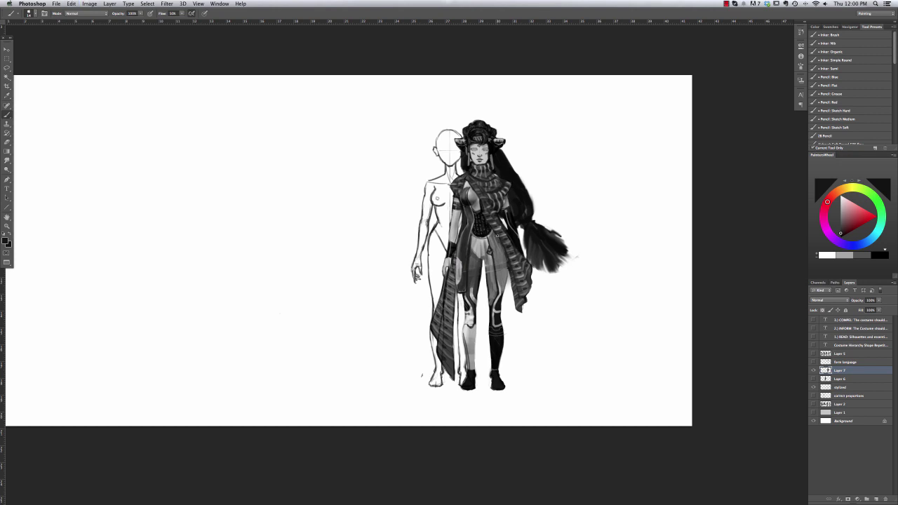
pyautogui.keyDown('alt'); pyautogui.click(504, 253); pyautogui.keyUp('alt')
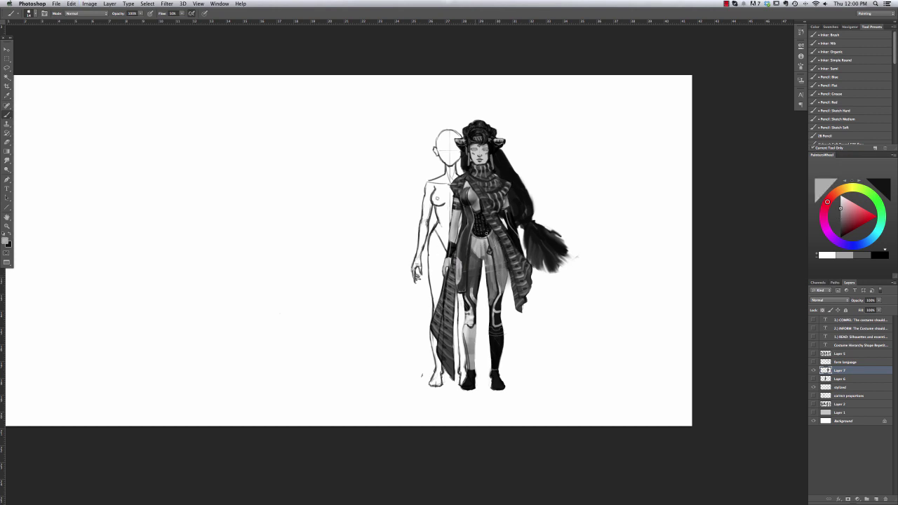
pyautogui.keyDown('alt'); pyautogui.click(483, 259); pyautogui.keyUp('alt')
pyautogui.moveTo(493, 254)
pyautogui.mouseDown()
pyautogui.moveTo(496, 292)
pyautogui.moveTo(490, 245)
pyautogui.mouseUp()
pyautogui.keyDown('alt'); pyautogui.click(500, 294); pyautogui.keyUp('alt')
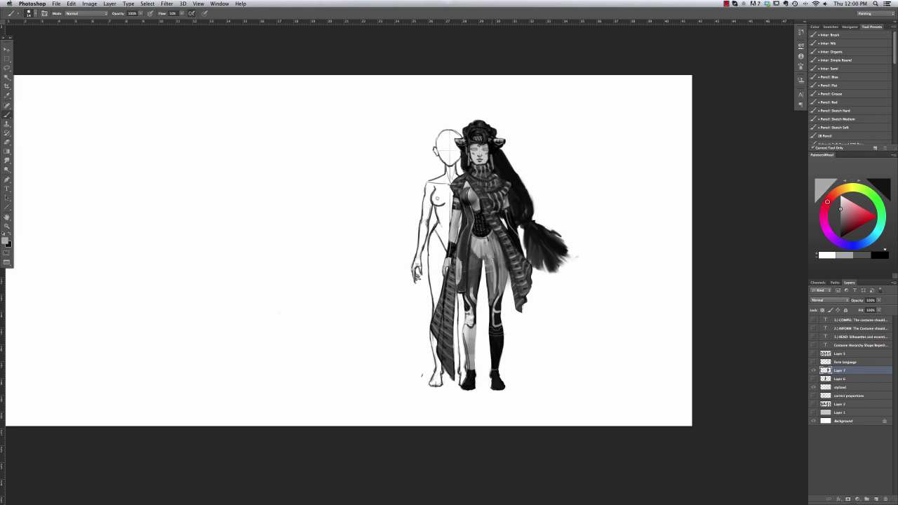
pyautogui.rightClick(487, 253)
pyautogui.press('Escape')
# Show the left figure again and paint a dark line down the second figure's leg
pyautogui.click(813, 379)
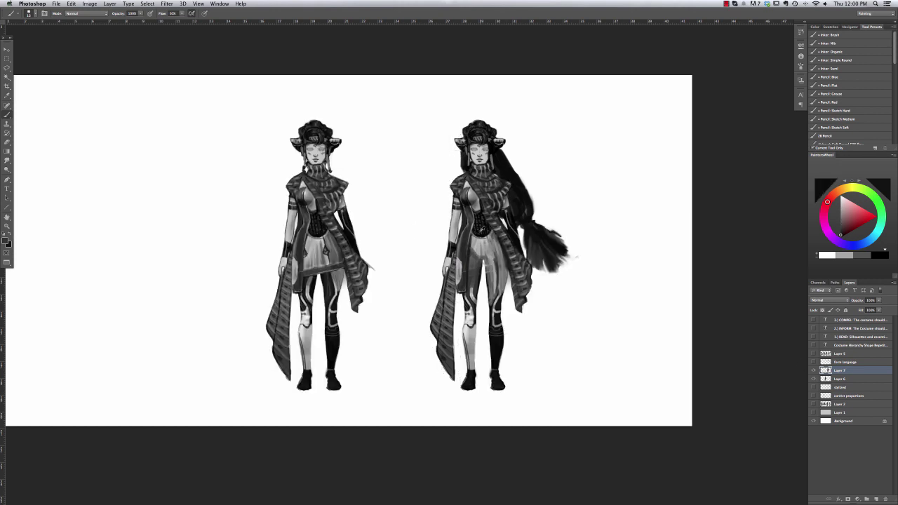
pyautogui.keyDown('alt'); pyautogui.click(487, 228); pyautogui.keyUp('alt')
pyautogui.moveTo(485, 258); pyautogui.dragTo(487, 288)
pyautogui.keyDown('alt'); pyautogui.click(476, 257); pyautogui.keyUp('alt')
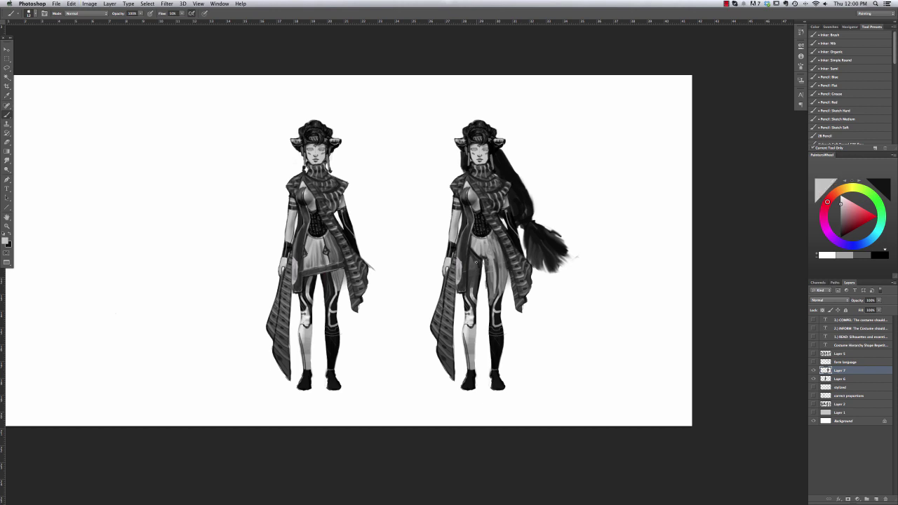
pyautogui.keyDown('alt'); pyautogui.click(497, 252); pyautogui.keyUp('alt')
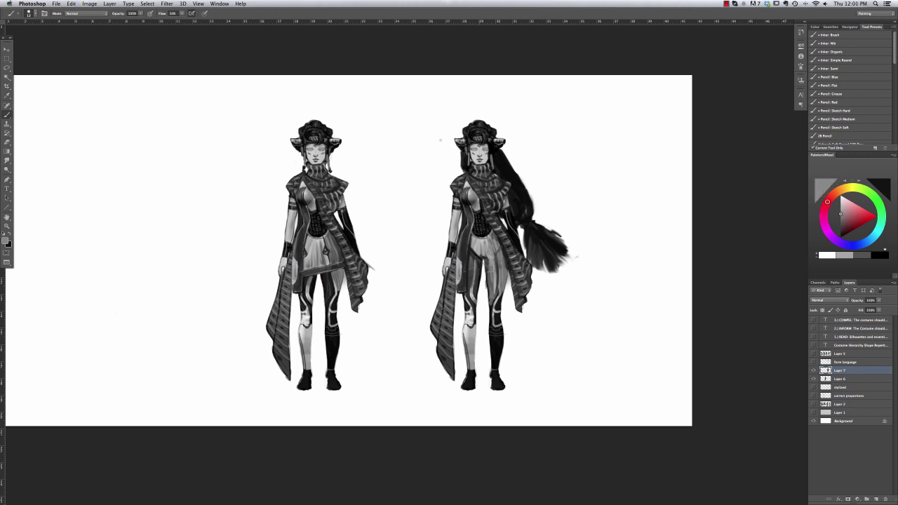
pyautogui.keyDown('alt'); pyautogui.click(496, 262); pyautogui.keyUp('alt')
pyautogui.keyDown('alt'); pyautogui.click(454, 133); pyautogui.keyUp('alt')
pyautogui.press('super+z')
# Sample light and dark greys from the chest and add a dark mark on the hip
pyautogui.press('super+equal')
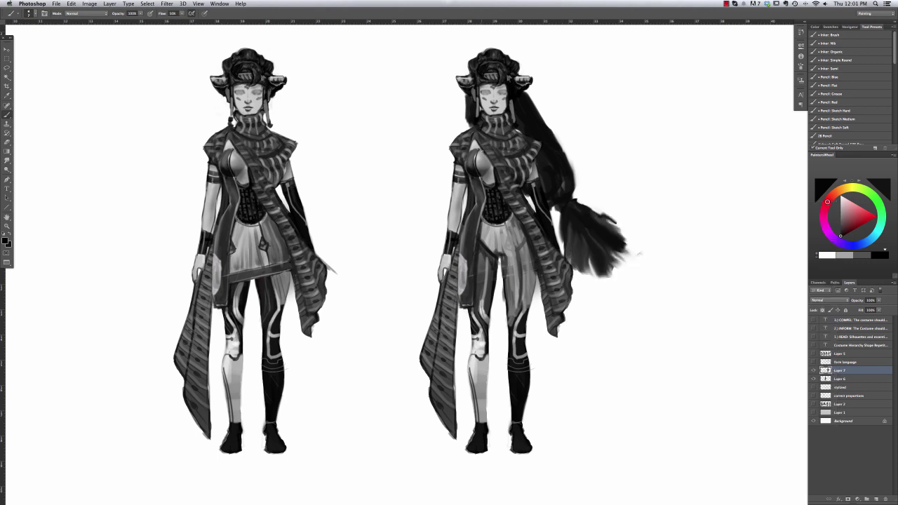
pyautogui.keyDown('alt'); pyautogui.click(480, 155); pyautogui.keyUp('alt')
pyautogui.keyDown('alt'); pyautogui.click(485, 166); pyautogui.keyUp('alt')
pyautogui.rightClick(470, 141)
pyautogui.press('super+minus')
pyautogui.moveTo(624, 254); pyautogui.dragTo(622, 276)
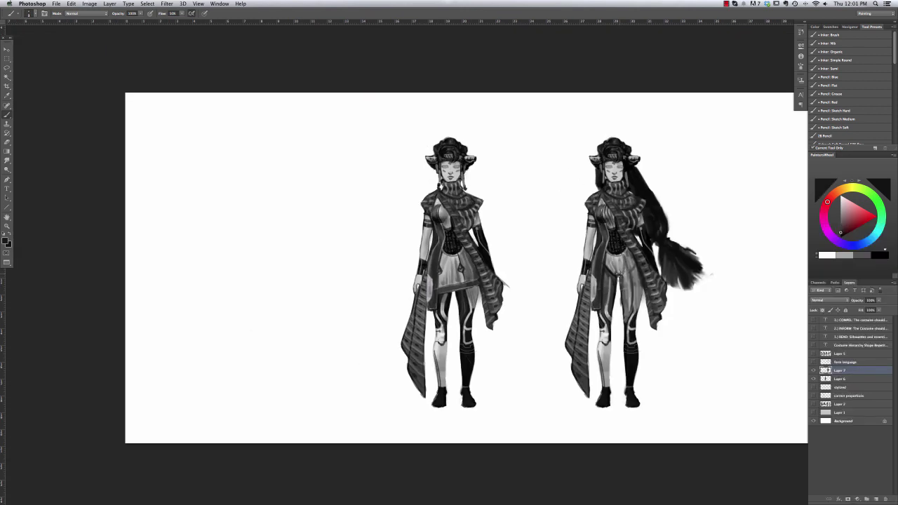
pyautogui.rightClick(623, 223)
pyautogui.press('Escape')
# Sample lighter, darker and near-black greys, then merge Layer 7 down into Layer 6
pyautogui.keyDown('alt'); pyautogui.click(612, 283); pyautogui.keyUp('alt')
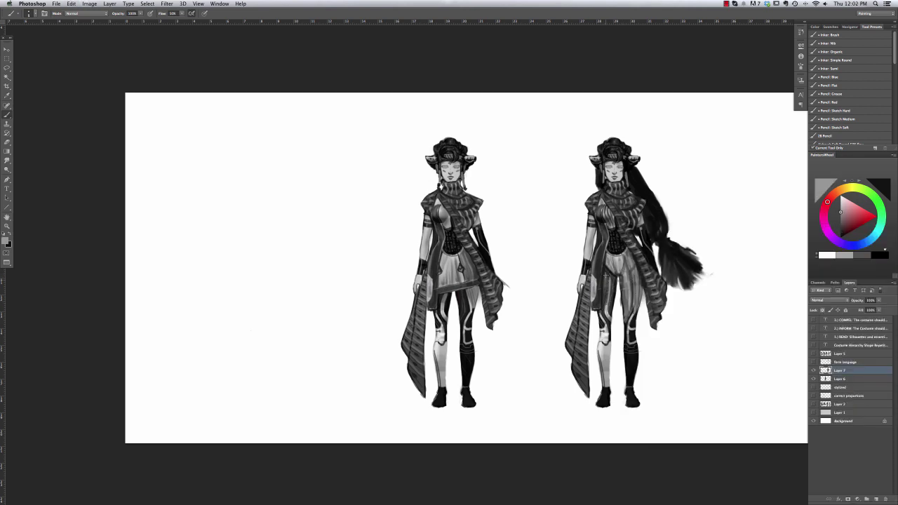
pyautogui.rightClick(620, 231)
pyautogui.press('Escape')
pyautogui.keyDown('alt'); pyautogui.click(642, 265); pyautogui.keyUp('alt')
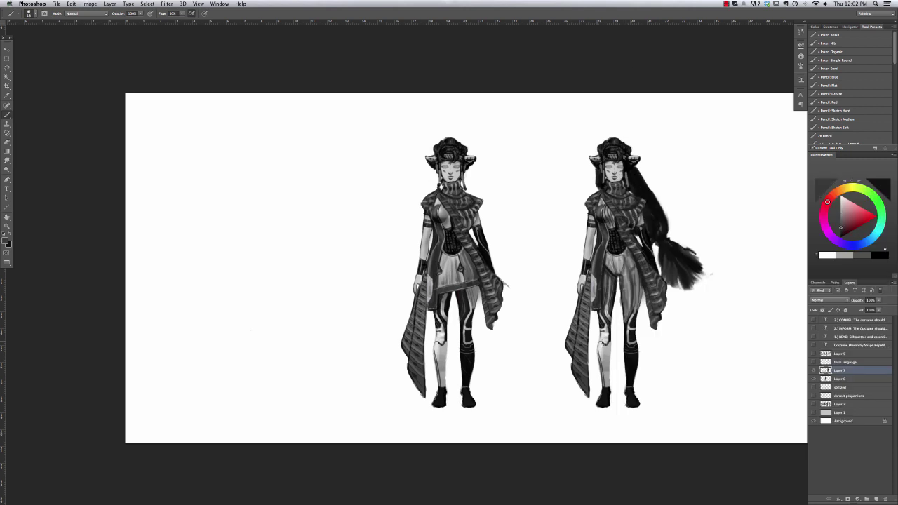
pyautogui.keyDown('alt'); pyautogui.click(590, 339); pyautogui.keyUp('alt')
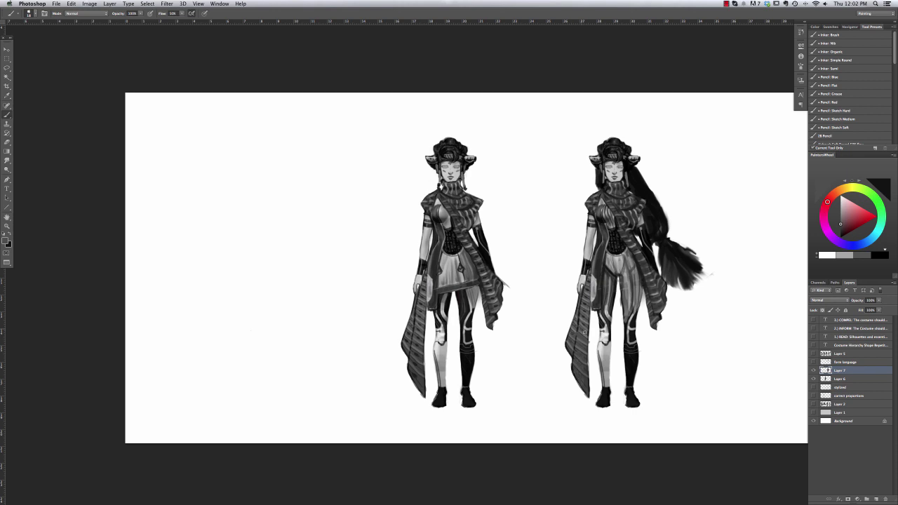
pyautogui.keyDown('alt'); pyautogui.click(631, 147); pyautogui.keyUp('alt')
pyautogui.hotkey('ctrl', 'e')
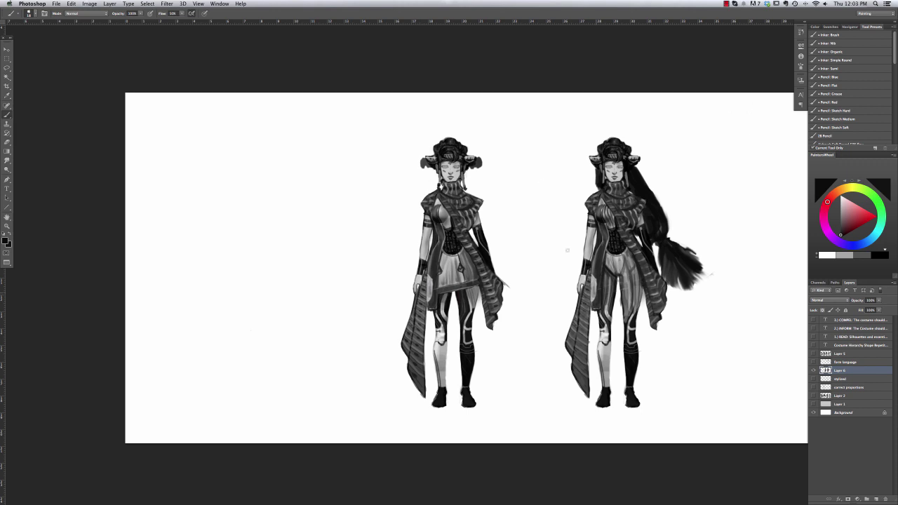
# Brush light grey onto the legs, a dark stroke down the side, and faint marks on the arm
pyautogui.keyDown('alt'); pyautogui.click(612, 318); pyautogui.keyUp('alt')
pyautogui.moveTo(633, 292)
pyautogui.mouseDown()
pyautogui.moveTo(635, 272)
pyautogui.moveTo(627, 301)
pyautogui.mouseUp()
pyautogui.keyDown('alt'); pyautogui.click(612, 289); pyautogui.keyUp('alt')
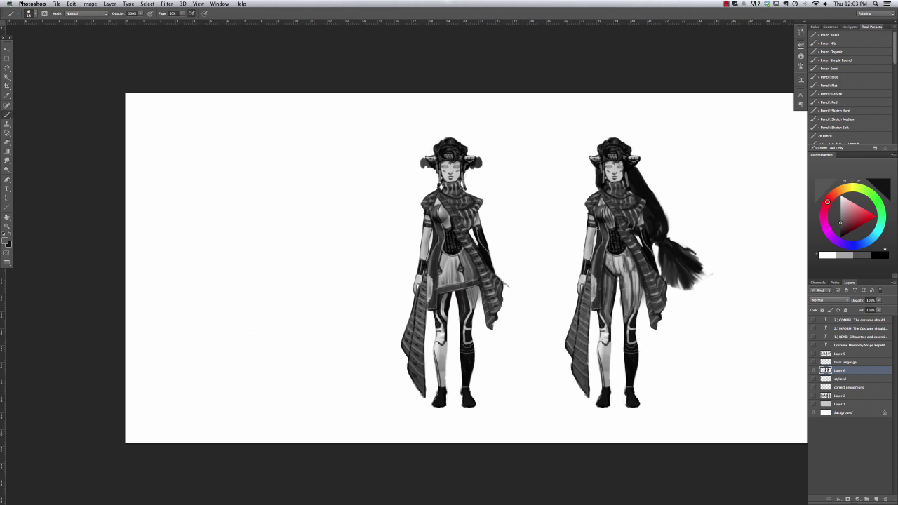
pyautogui.rightClick(611, 209)
pyautogui.press('Escape')
pyautogui.keyDown('alt'); pyautogui.click(604, 258); pyautogui.keyUp('alt')
pyautogui.moveTo(599, 265); pyautogui.dragTo(594, 309)
pyautogui.press('x')
pyautogui.press('e')
pyautogui.press('b')
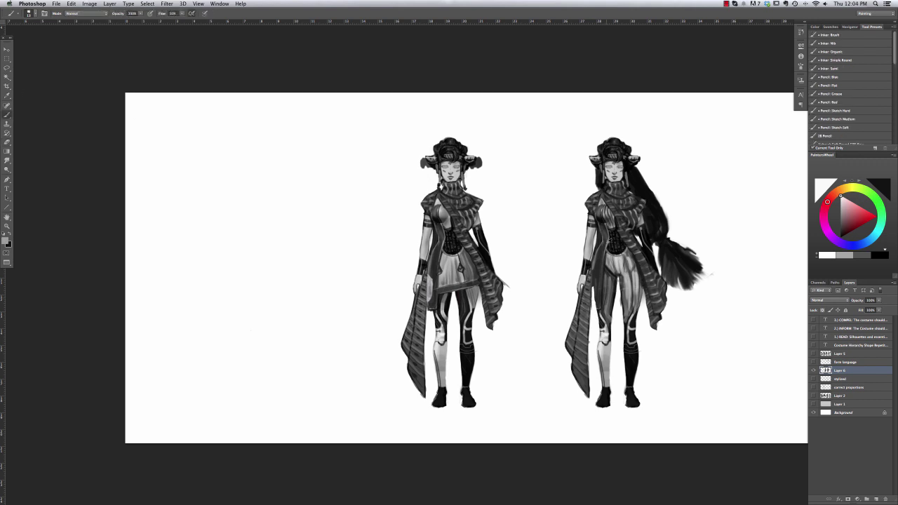
pyautogui.keyDown('alt'); pyautogui.click(605, 265); pyautogui.keyUp('alt')
pyautogui.moveTo(602, 253); pyautogui.dragTo(599, 309)
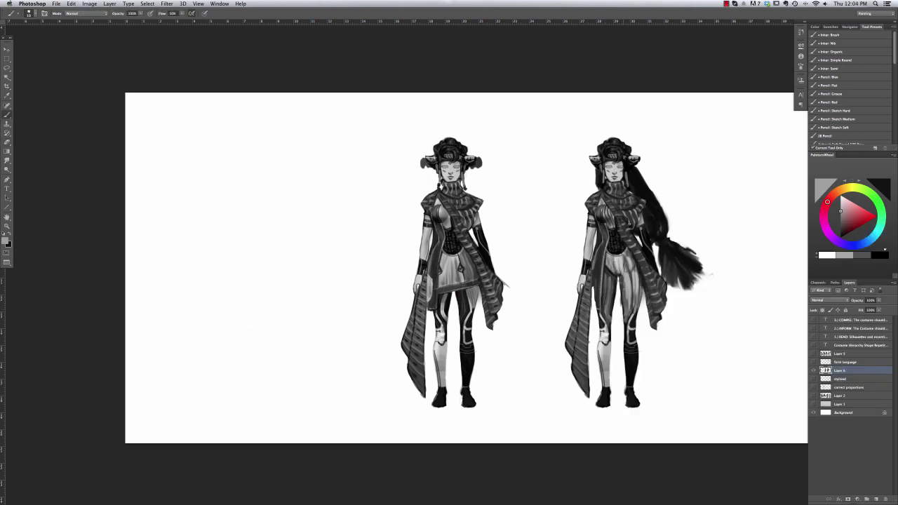
# Sample near-black and darker greys from the second figure while zooming in and out
pyautogui.press('super+equal')
pyautogui.keyDown('alt'); pyautogui.click(679, 189); pyautogui.keyUp('alt')
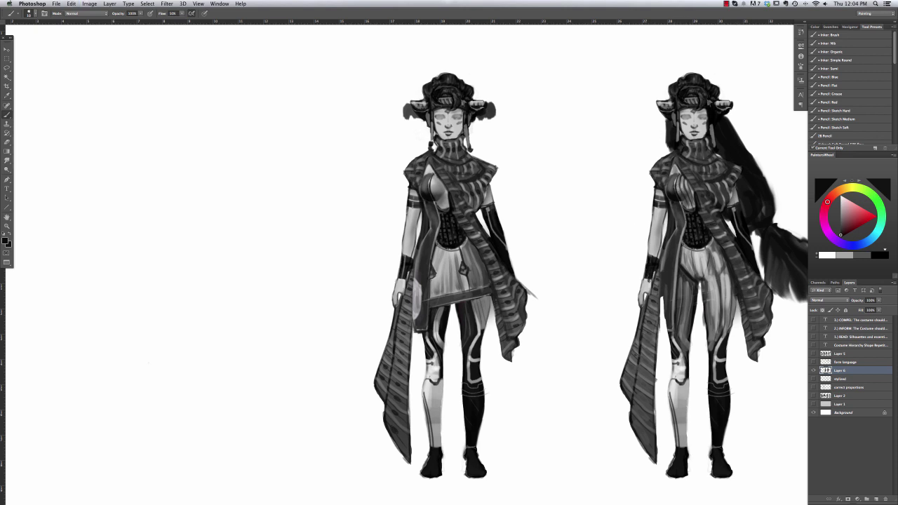
pyautogui.press('super+0')
pyautogui.keyDown('alt'); pyautogui.click(587, 240); pyautogui.keyUp('alt')
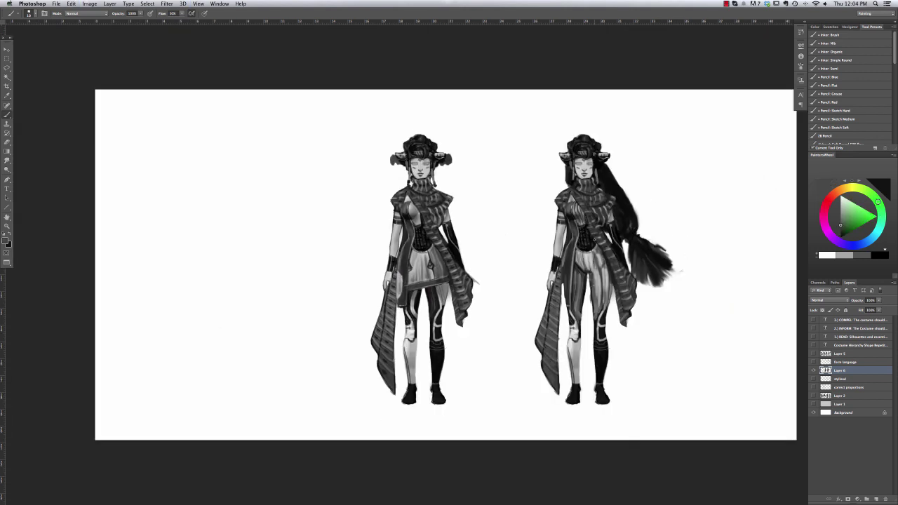
pyautogui.press('super+equal')
pyautogui.keyDown('alt'); pyautogui.click(617, 200); pyautogui.keyUp('alt')
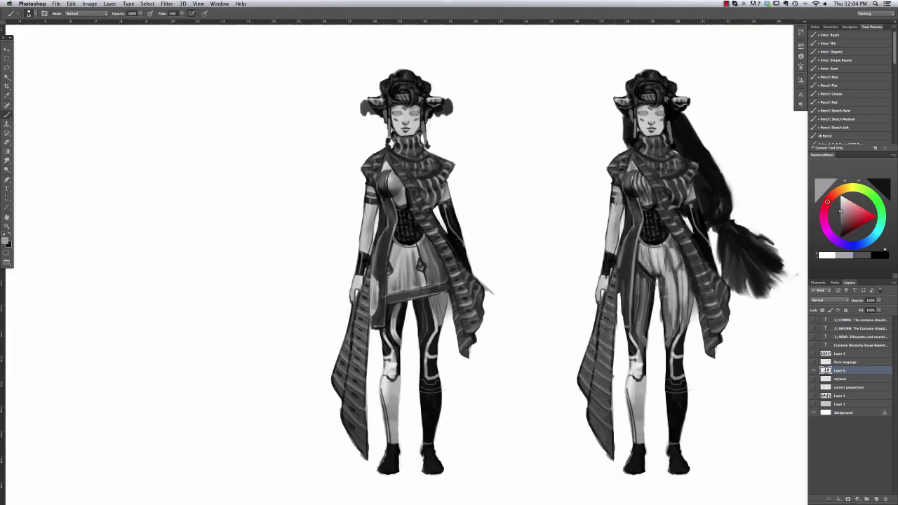
pyautogui.keyDown('alt'); pyautogui.click(616, 221); pyautogui.keyUp('alt')
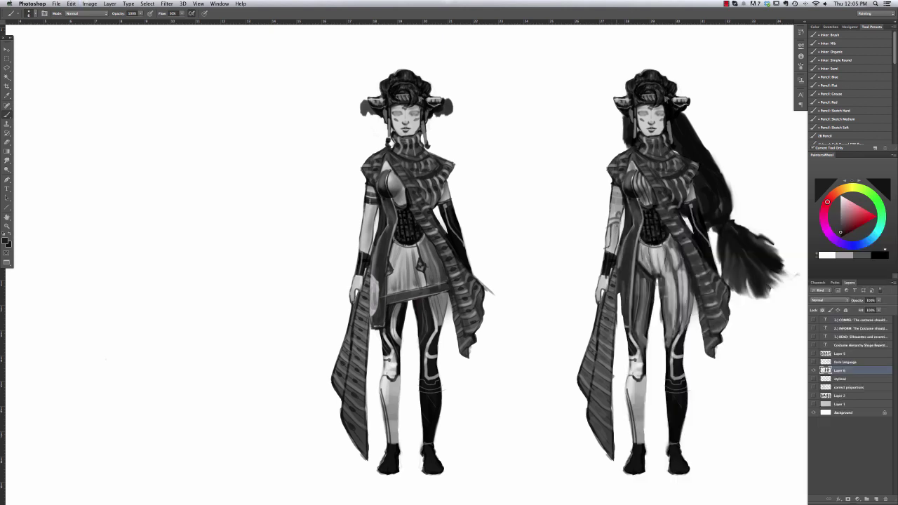
pyautogui.press('super+z')
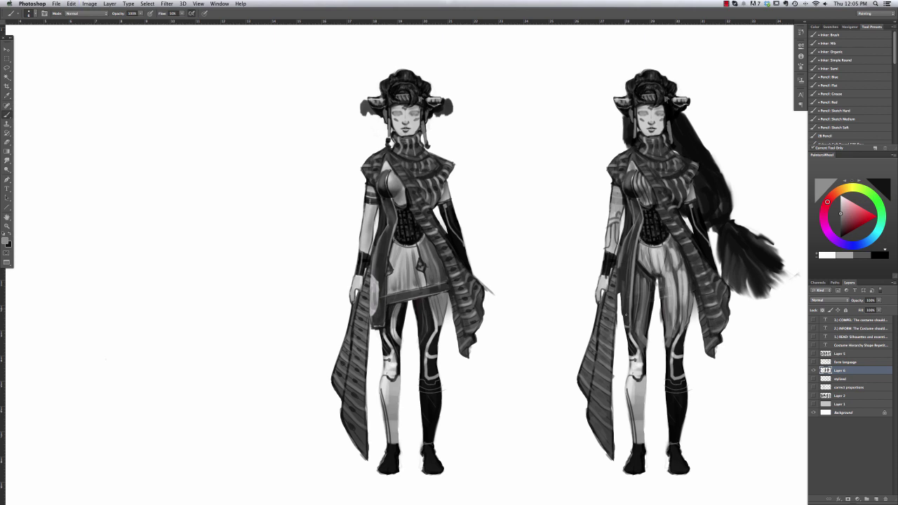
pyautogui.press('super+minus')
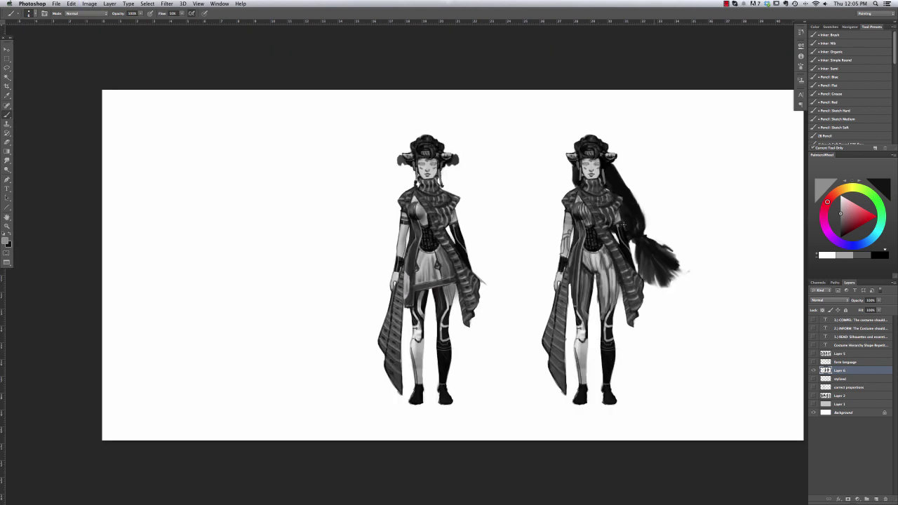
# Erase the stray scarf marks on the second figure
pyautogui.press('e')
pyautogui.moveTo(638, 270)
pyautogui.mouseDown()
pyautogui.moveTo(640, 287)
pyautogui.moveTo(623, 293)
pyautogui.moveTo(635, 312)
pyautogui.moveTo(633, 277)
pyautogui.mouseUp()
pyautogui.rightClick(635, 277)
pyautogui.press('Escape')
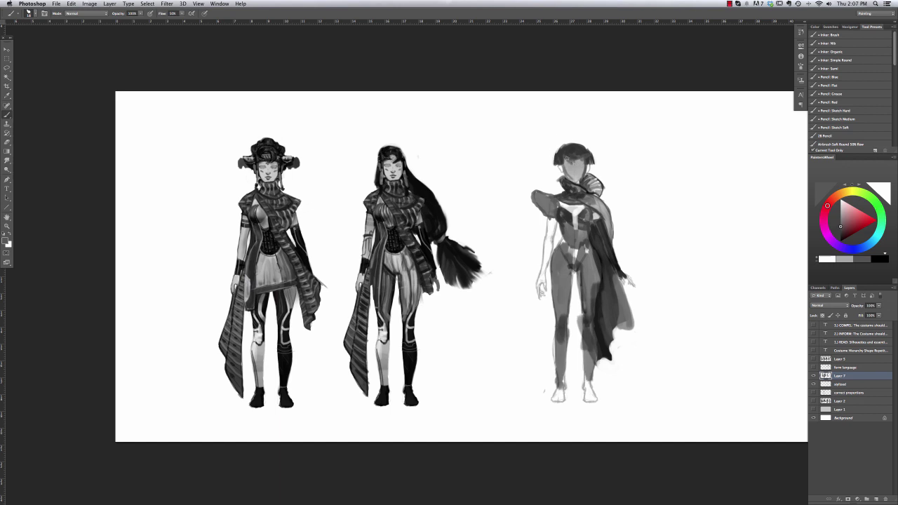
# Paint a hair bun on the third figure and zoom in closer
pyautogui.moveTo(565, 166)
pyautogui.mouseDown()
pyautogui.moveTo(584, 155)
pyautogui.moveTo(597, 130)
pyautogui.moveTo(580, 143)
pyautogui.mouseUp()
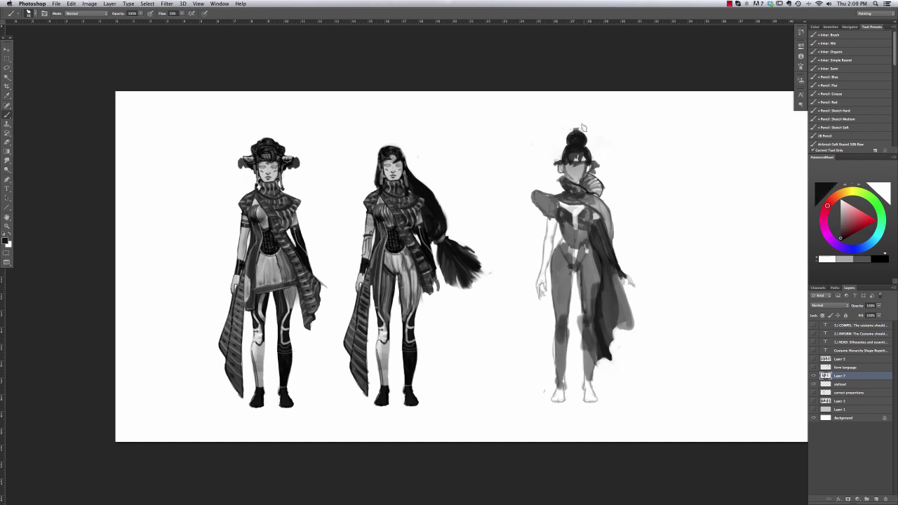
pyautogui.press('e')
pyautogui.press('b')
pyautogui.scroll(3, 597, 164)
pyautogui.moveTo(331, 123); pyautogui.dragTo(443, 133)
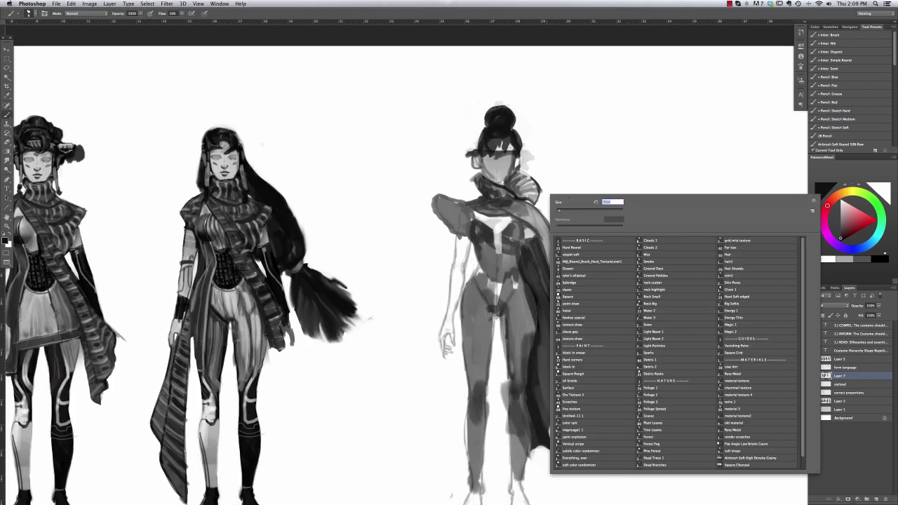
# Paint a dark bodice across the chest and a thin belt at the waist
pyautogui.moveTo(504, 220); pyautogui.dragTo(524, 243)
pyautogui.moveTo(493, 221); pyautogui.dragTo(477, 230)
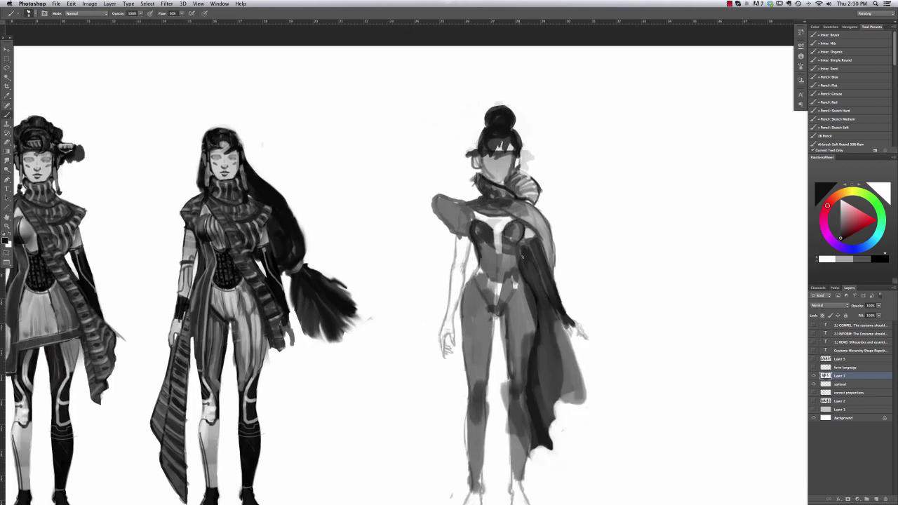
pyautogui.moveTo(475, 278); pyautogui.dragTo(523, 277)
pyautogui.rightClick(512, 214)
pyautogui.press('Escape')
pyautogui.keyDown('alt'); pyautogui.click(480, 225); pyautogui.keyUp('alt')
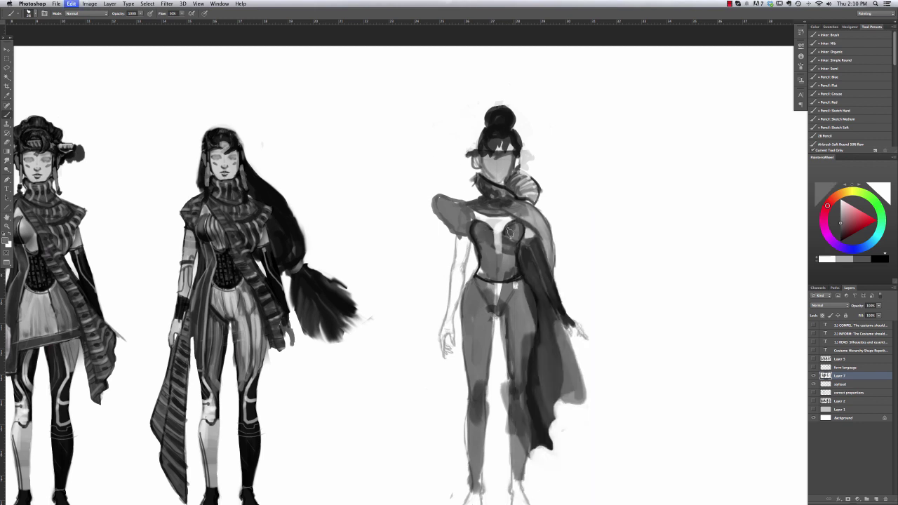
# Paint the first dark strokes down the scarf
pyautogui.rightClick(461, 187)
pyautogui.press('Escape')
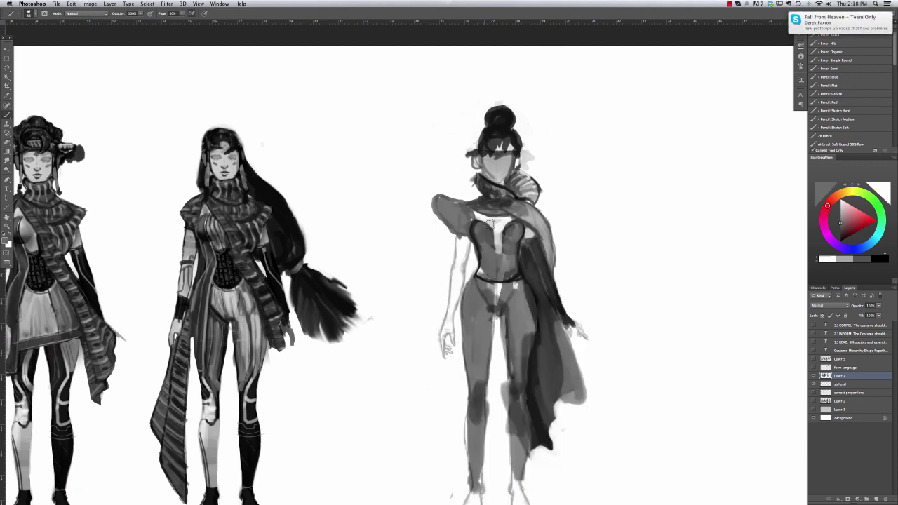
pyautogui.moveTo(540, 210)
pyautogui.mouseDown()
pyautogui.moveTo(533, 235)
pyautogui.moveTo(554, 258)
pyautogui.mouseUp()
pyautogui.rightClick(516, 198)
pyautogui.press('Escape')
# Switch to a darker grey and paint stripes across the scarf
pyautogui.keyDown('alt'); pyautogui.click(526, 188); pyautogui.keyUp('alt')
pyautogui.rightClick(516, 176)
pyautogui.press('Escape')
pyautogui.moveTo(484, 208); pyautogui.dragTo(499, 215)
pyautogui.moveTo(477, 205); pyautogui.dragTo(526, 212)
pyautogui.moveTo(522, 210); pyautogui.dragTo(546, 228)
pyautogui.moveTo(541, 238); pyautogui.dragTo(560, 249)
# Stripe the lower cape, outline a long cape down the left side, and shade between the legs
pyautogui.moveTo(563, 380); pyautogui.dragTo(587, 385)
pyautogui.moveTo(562, 361)
pyautogui.mouseDown()
pyautogui.moveTo(529, 315)
pyautogui.moveTo(535, 416)
pyautogui.moveTo(556, 374)
pyautogui.mouseUp()
pyautogui.moveTo(539, 334); pyautogui.dragTo(550, 355)
pyautogui.moveTo(559, 331)
pyautogui.mouseDown()
pyautogui.moveTo(570, 356)
pyautogui.moveTo(569, 347)
pyautogui.mouseUp()
pyautogui.moveTo(477, 213)
pyautogui.mouseDown()
pyautogui.moveTo(437, 198)
pyautogui.moveTo(447, 277)
pyautogui.moveTo(442, 421)
pyautogui.moveTo(520, 461)
pyautogui.mouseUp()
pyautogui.moveTo(502, 316); pyautogui.dragTo(491, 386)
# Darken the gap between the legs and the lower cape
pyautogui.press('F5')
pyautogui.moveTo(496, 318); pyautogui.dragTo(503, 400)
pyautogui.moveTo(494, 340); pyautogui.dragTo(488, 448)
pyautogui.moveTo(503, 386)
pyautogui.mouseDown()
pyautogui.moveTo(506, 432)
pyautogui.moveTo(492, 432)
pyautogui.moveTo(499, 460)
pyautogui.mouseUp()
pyautogui.moveTo(551, 379); pyautogui.dragTo(565, 411)
pyautogui.moveTo(500, 429); pyautogui.dragTo(508, 434)
# Shade the left arm and torso side and fill the left cape dark
pyautogui.moveTo(472, 245); pyautogui.dragTo(471, 289)
pyautogui.moveTo(449, 228); pyautogui.dragTo(449, 281)
pyautogui.moveTo(450, 253); pyautogui.dragTo(429, 344)
pyautogui.moveTo(424, 295); pyautogui.dragTo(421, 407)
pyautogui.moveTo(441, 309); pyautogui.dragTo(463, 428)
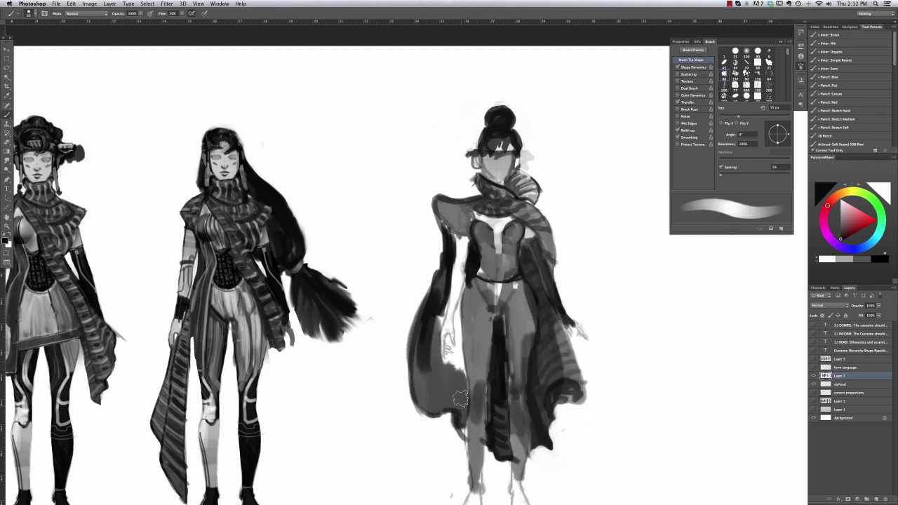
pyautogui.moveTo(454, 295)
pyautogui.mouseDown()
pyautogui.moveTo(453, 365)
pyautogui.moveTo(441, 350)
pyautogui.moveTo(438, 295)
pyautogui.mouseUp()
# Undo the bad dark cape strokes and switch to a smaller brush preset
pyautogui.hotkey('ctrl', 'alt', 'z')
pyautogui.hotkey('ctrl', 'alt', 'z')
pyautogui.hotkey('ctrl', 'alt', 'z')
pyautogui.rightClick(453, 365)
pyautogui.doubleClick(450, 384)
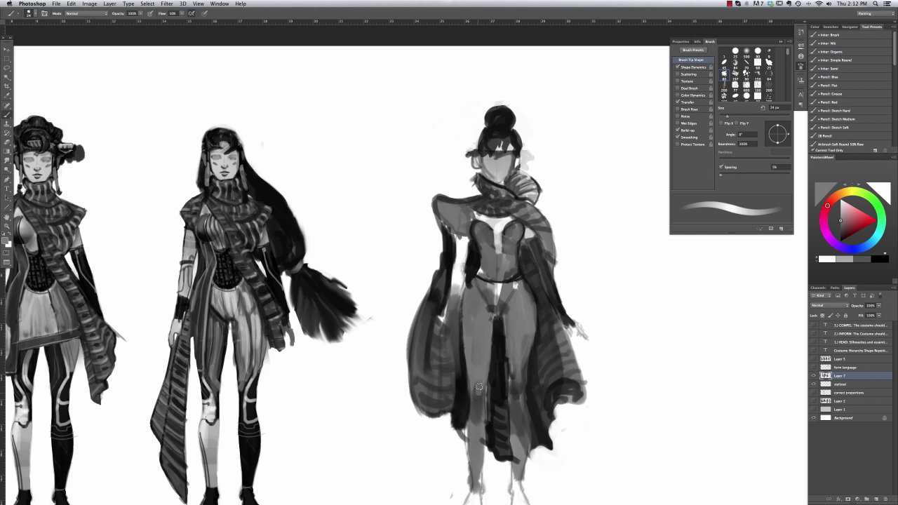
pyautogui.hotkey('ctrl', 'alt', 'z')
# Sample a dark grey from the chest and paint a stroke down its centre
pyautogui.keyDown('alt'); pyautogui.click(494, 247); pyautogui.keyUp('alt')
pyautogui.keyDown('alt'); pyautogui.click(505, 250); pyautogui.keyUp('alt')
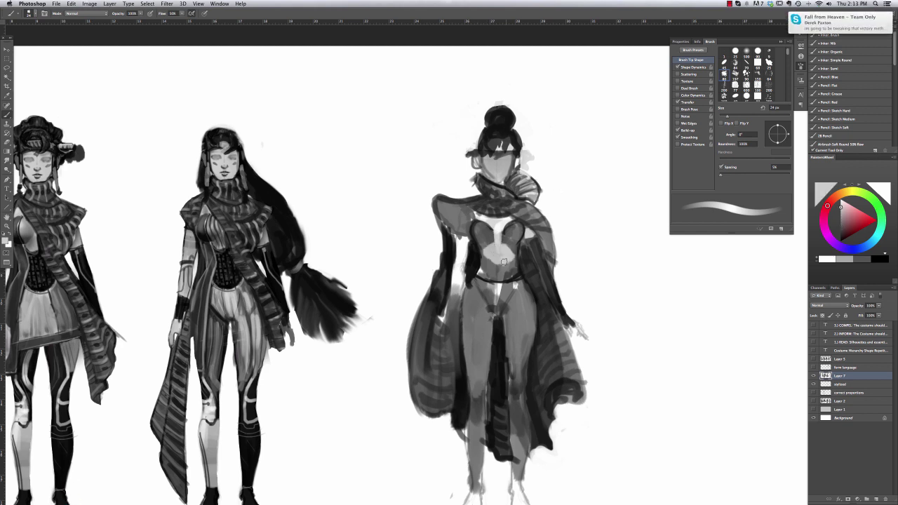
pyautogui.keyDown('alt'); pyautogui.click(486, 258); pyautogui.keyUp('alt')
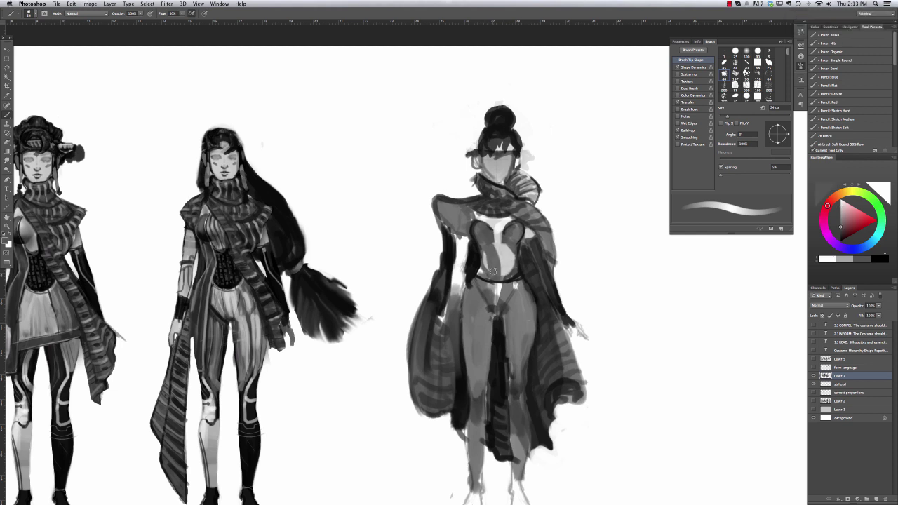
pyautogui.keyDown('alt'); pyautogui.click(453, 143); pyautogui.keyUp('alt')
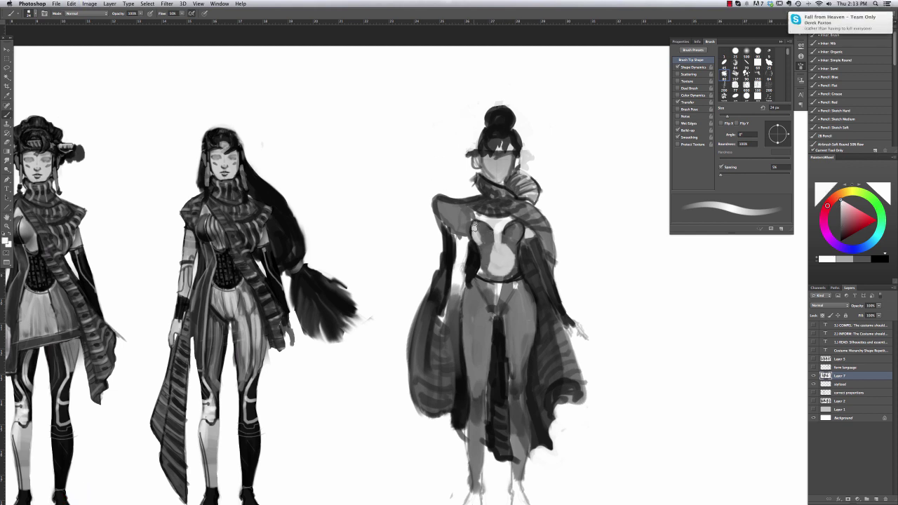
pyautogui.keyDown('alt'); pyautogui.click(483, 240); pyautogui.keyUp('alt')
pyautogui.keyDown('alt'); pyautogui.click(485, 261); pyautogui.keyUp('alt')
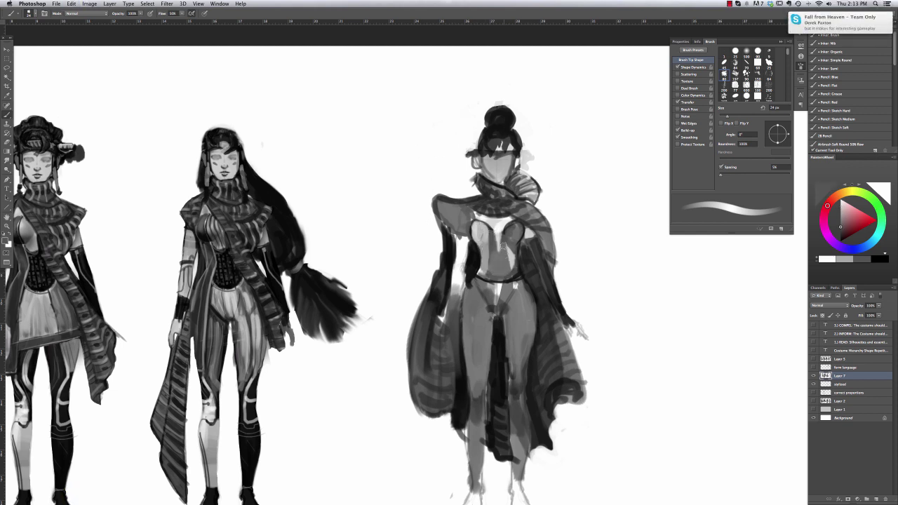
pyautogui.moveTo(504, 258); pyautogui.dragTo(498, 232)
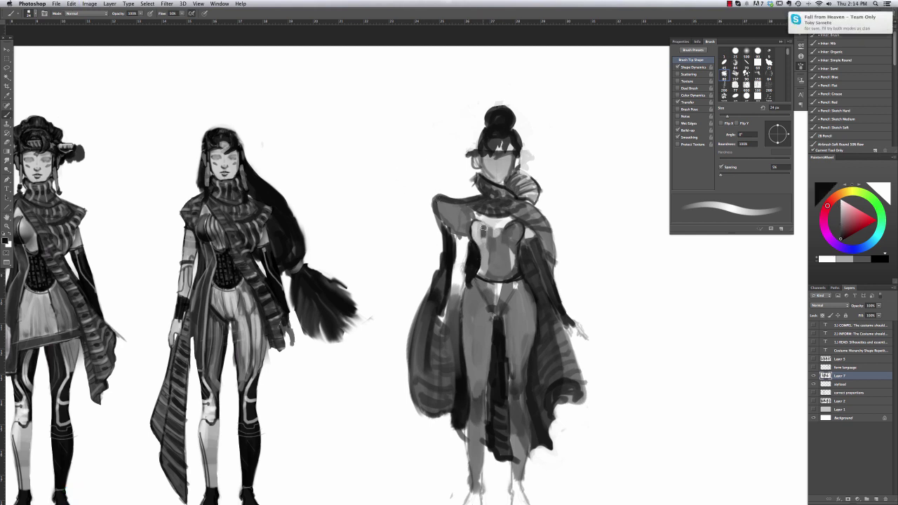
# Brighten the upper chest and its centre with a light tone
pyautogui.keyDown('alt'); pyautogui.click(482, 236); pyautogui.keyUp('alt')
pyautogui.moveTo(478, 224)
pyautogui.mouseDown()
pyautogui.moveTo(451, 220)
pyautogui.moveTo(491, 251)
pyautogui.moveTo(490, 272)
pyautogui.moveTo(482, 263)
pyautogui.moveTo(498, 204)
pyautogui.moveTo(453, 251)
pyautogui.moveTo(496, 314)
pyautogui.mouseUp()
pyautogui.keyDown('alt'); pyautogui.click(495, 224); pyautogui.keyUp('alt')
pyautogui.keyDown('alt'); pyautogui.click(469, 268); pyautogui.keyUp('alt')
# Paint dark strokes from the chest down to the hips
pyautogui.moveTo(509, 279); pyautogui.dragTo(498, 316)
pyautogui.moveTo(512, 254); pyautogui.dragTo(495, 302)
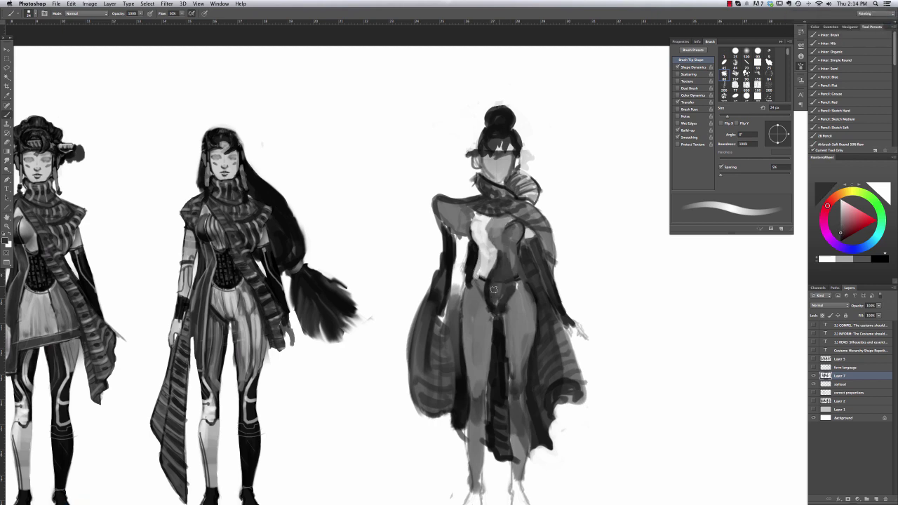
pyautogui.press('super+equal')
pyautogui.press('super+0')
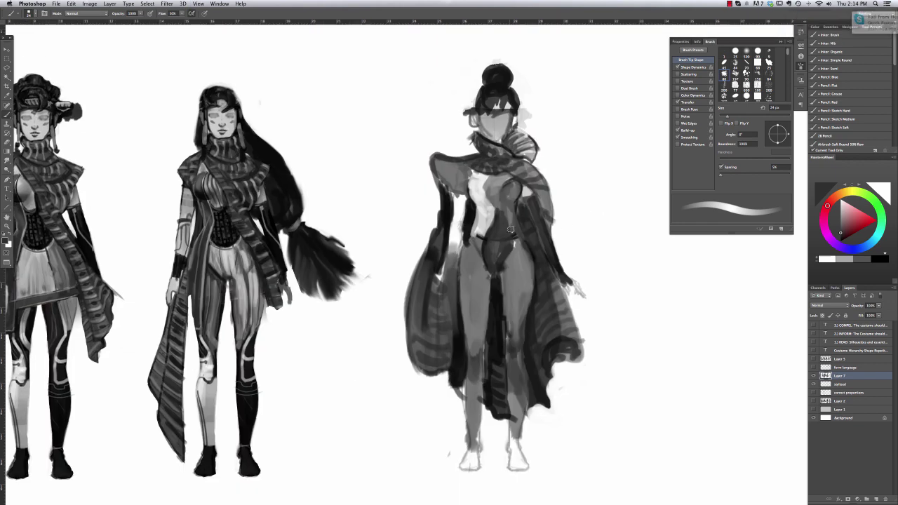
# Lasso both legs and shade them inside the selection
pyautogui.press('l')
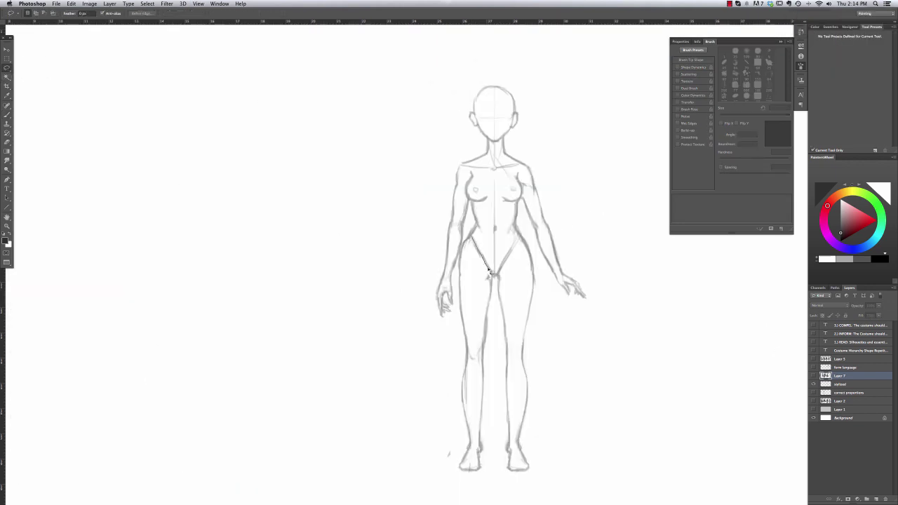
pyautogui.moveTo(489, 274)
pyautogui.mouseDown()
pyautogui.moveTo(466, 328)
pyautogui.moveTo(460, 272)
pyautogui.moveTo(500, 291)
pyautogui.moveTo(526, 342)
pyautogui.moveTo(527, 243)
pyautogui.mouseUp()
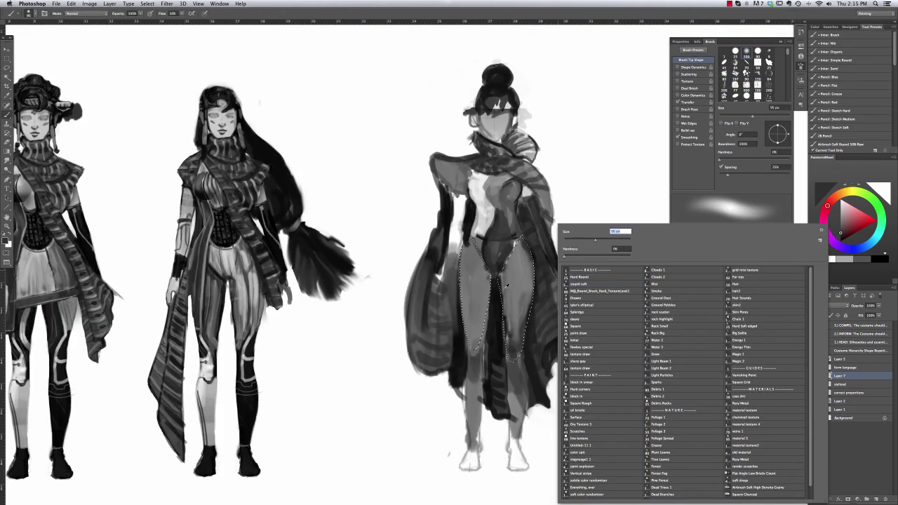
pyautogui.moveTo(463, 267)
pyautogui.mouseDown()
pyautogui.moveTo(454, 304)
pyautogui.moveTo(463, 330)
pyautogui.mouseUp()
pyautogui.moveTo(526, 239); pyautogui.dragTo(528, 351)
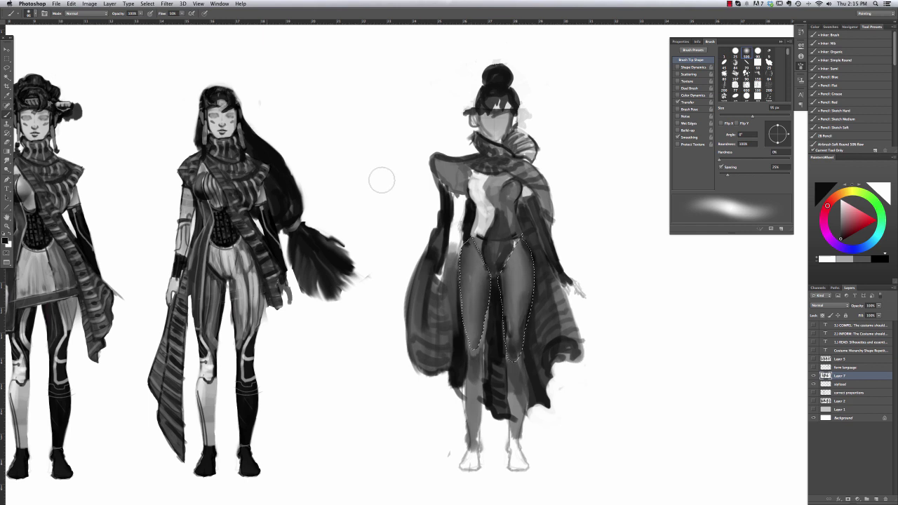
pyautogui.rightClick(555, 244)
pyautogui.press('Return')
pyautogui.moveTo(467, 253); pyautogui.dragTo(474, 333)
# Lasso the torso's left side and lighten it down to the waist
pyautogui.moveTo(519, 260); pyautogui.dragTo(526, 316)
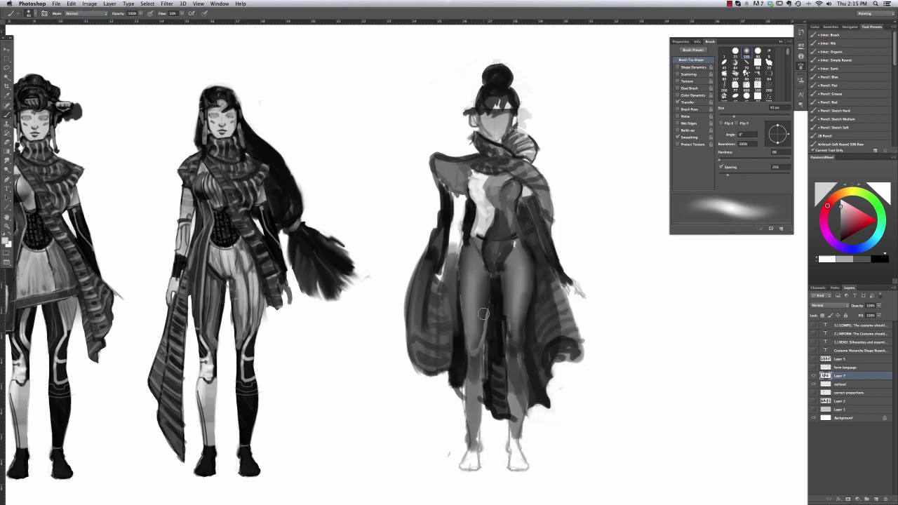
pyautogui.hotkey('ctrl', 'd')
pyautogui.press('l')
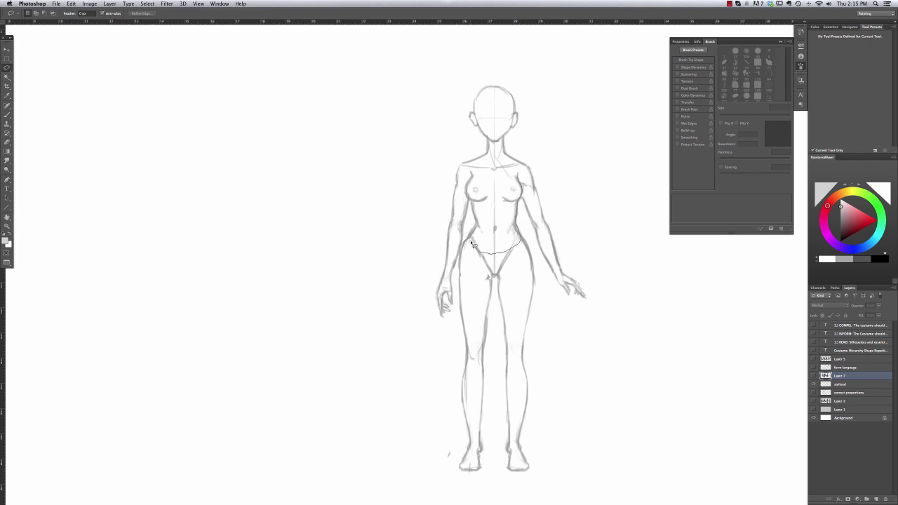
pyautogui.press('b')
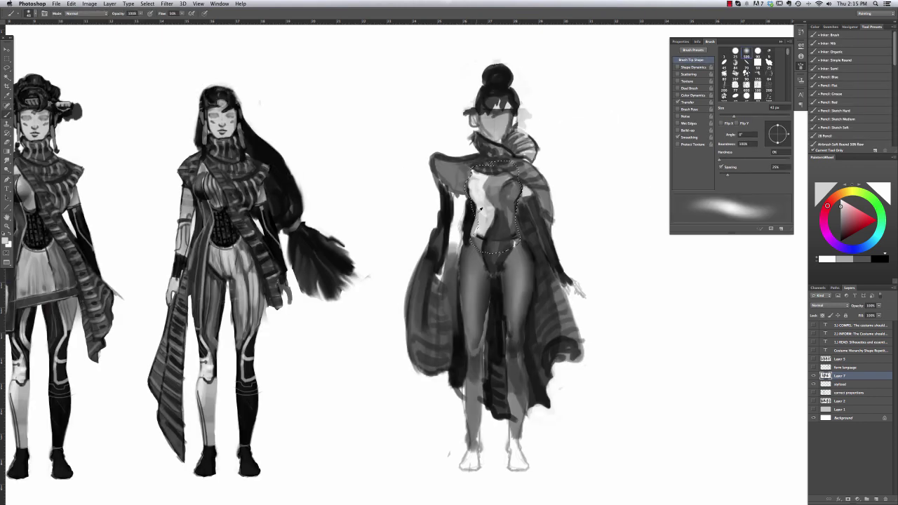
pyautogui.moveTo(474, 201); pyautogui.dragTo(472, 230)
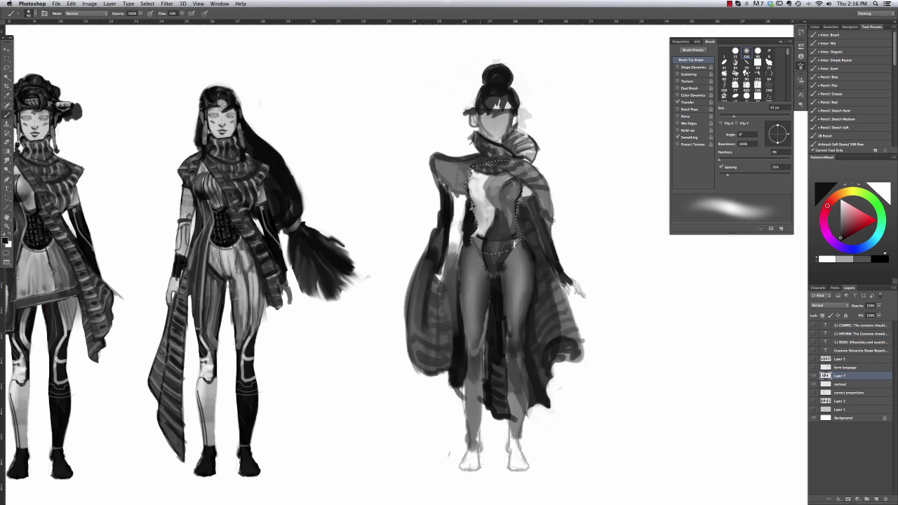
pyautogui.keyDown('alt'); pyautogui.click(459, 213); pyautogui.keyUp('alt')
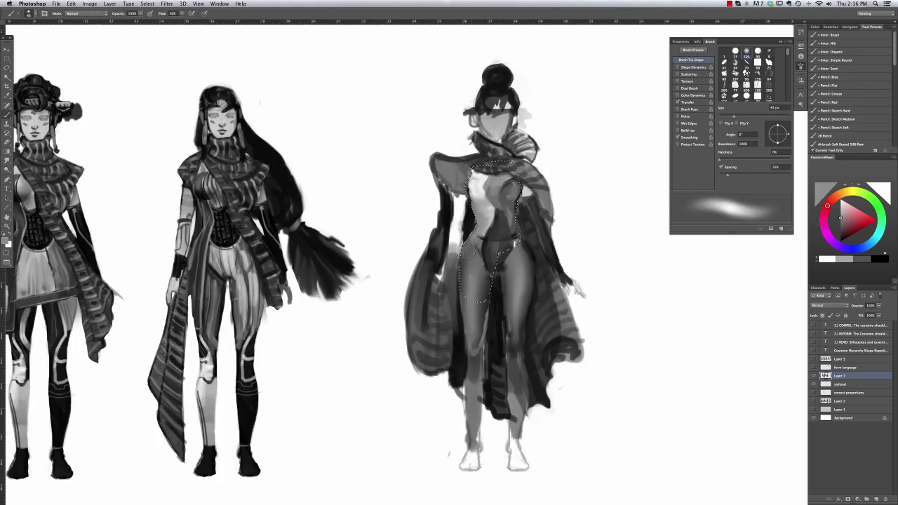
# Change the brush preset, enlarge it to 12 px, and pick a mid grey
pyautogui.rightClick(480, 154)
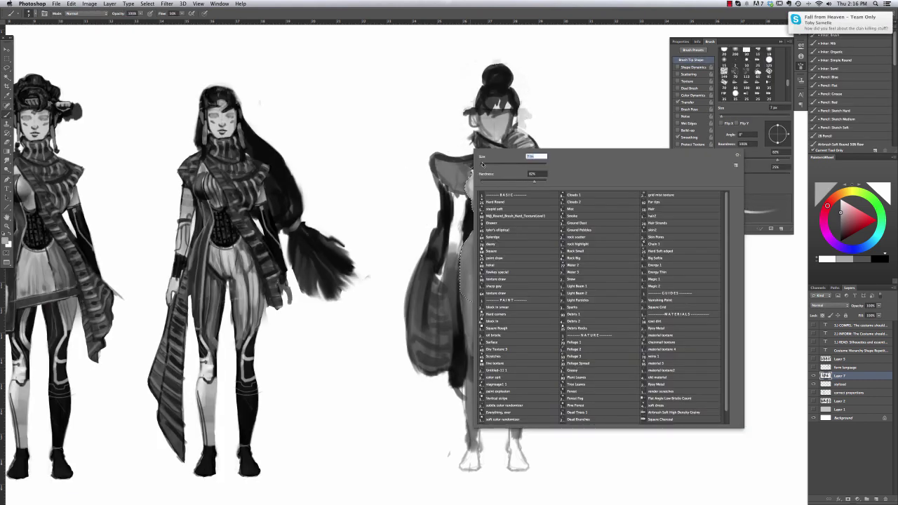
pyautogui.press('Escape')
pyautogui.rightClick(480, 174)
pyautogui.click(494, 266)
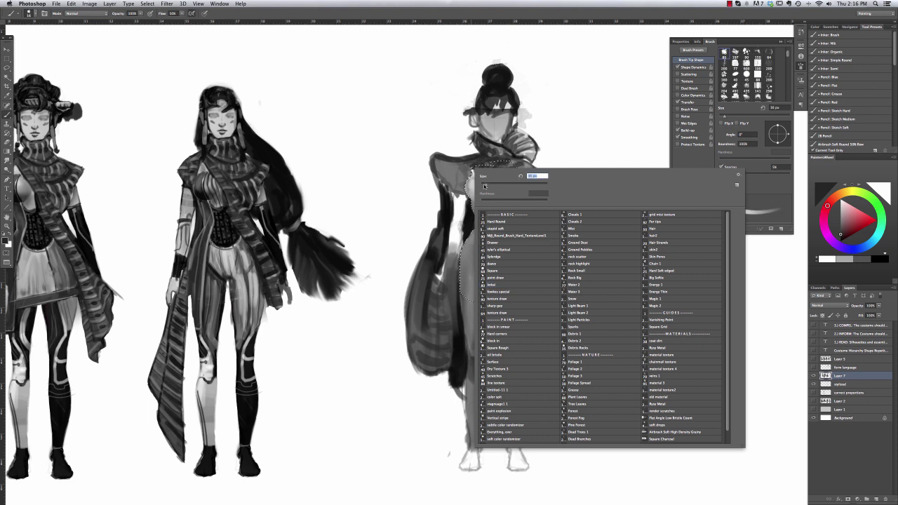
pyautogui.press('Return')
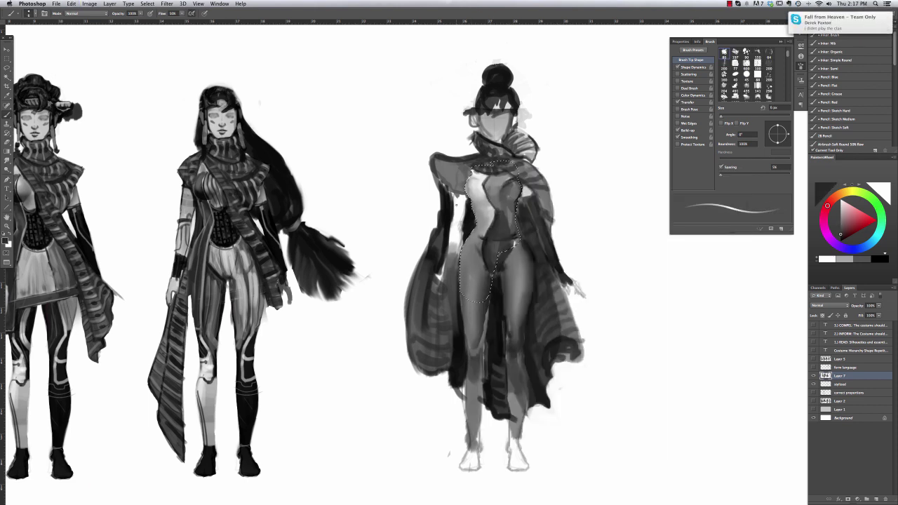
pyautogui.rightClick(486, 206)
pyautogui.click(491, 252)
pyautogui.press('Return')
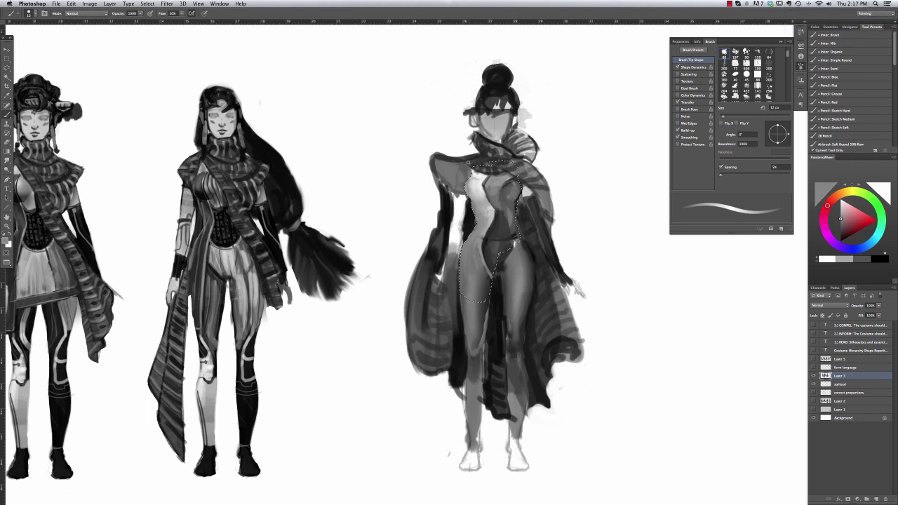
pyautogui.press('d')
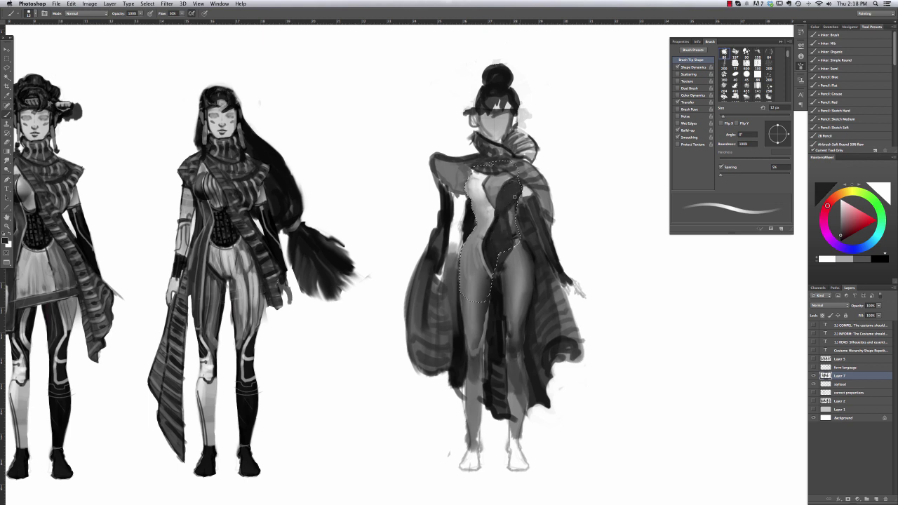
pyautogui.keyDown('alt'); pyautogui.click(515, 208); pyautogui.keyUp('alt')
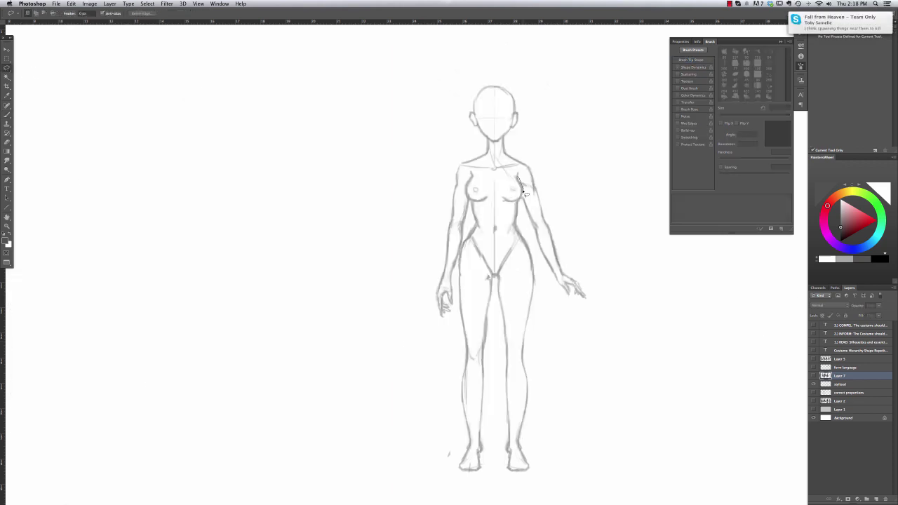
# Select the right breast area and set the brush to Multiply blending
pyautogui.moveTo(523, 193)
pyautogui.mouseDown()
pyautogui.moveTo(504, 199)
pyautogui.moveTo(520, 184)
pyautogui.mouseUp()
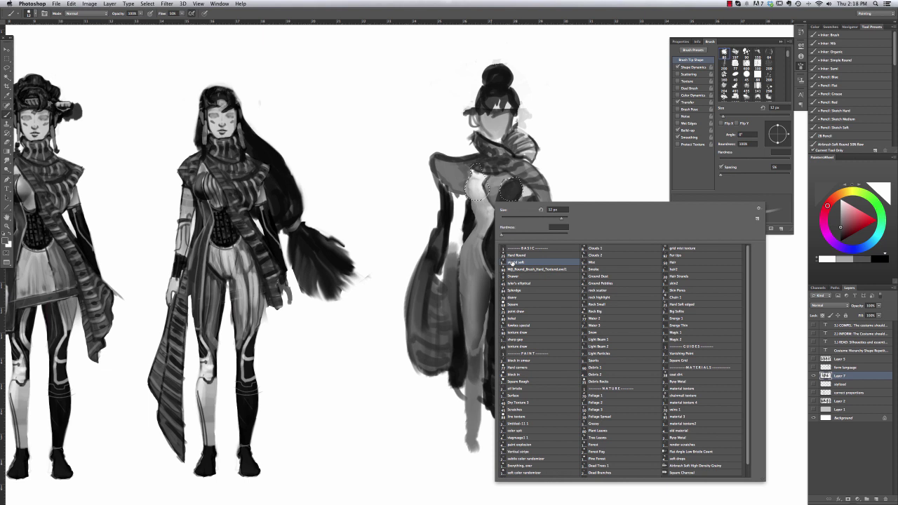
pyautogui.doubleClick(513, 263)
pyautogui.rightClick(507, 204)
pyautogui.press('Return')
pyautogui.hotkey('alt', 'shift', 's')
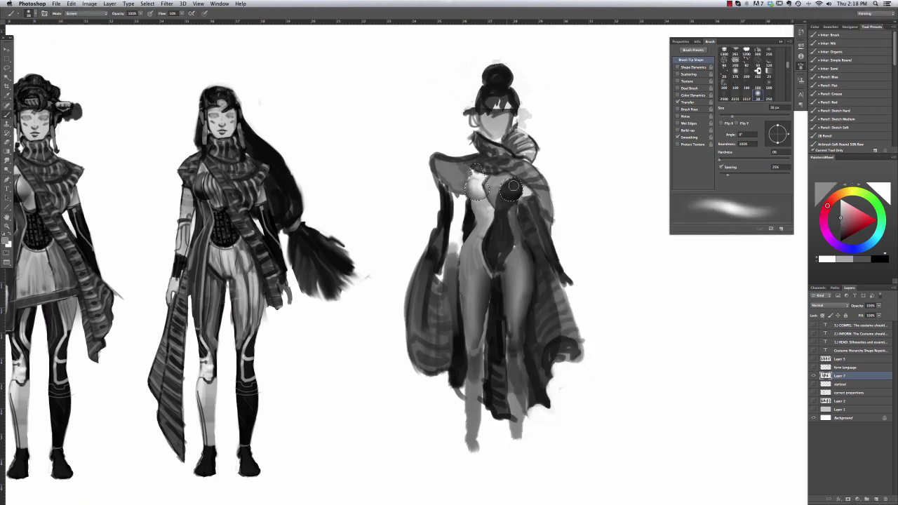
pyautogui.click(128, 3)
pyautogui.click(129, 4)
pyautogui.click(84, 13)
pyautogui.click(81, 33)
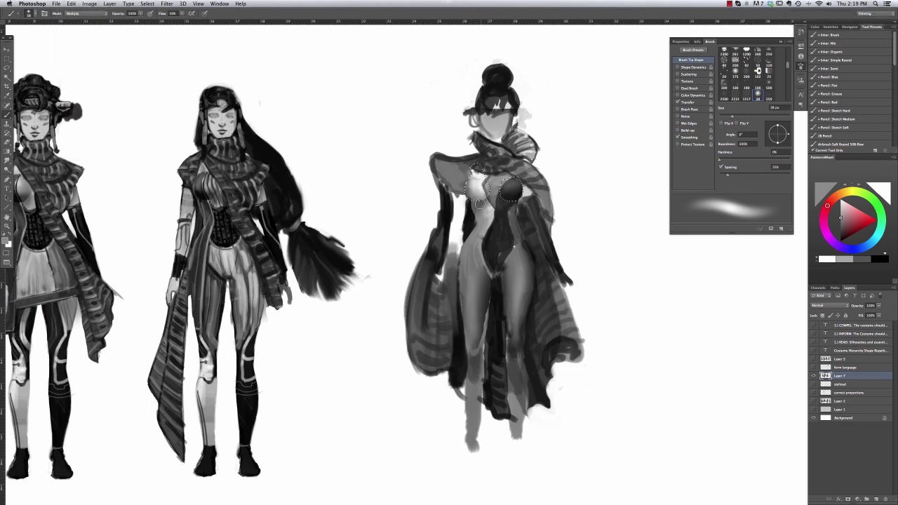
# Switch the brush blending from Color Burn to Color Dodge
pyautogui.click(147, 3)
pyautogui.click(158, 22)
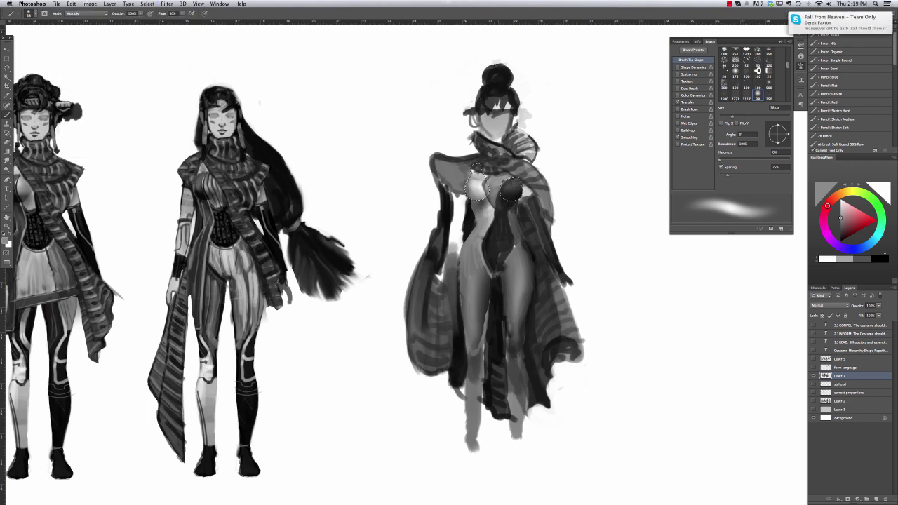
pyautogui.click(84, 14)
pyautogui.click(81, 39)
pyautogui.click(100, 14)
pyautogui.click(76, 35)
# Pick a harder brush tip, return blending to Normal, and enlarge it to 48 px
pyautogui.rightClick(567, 159)
pyautogui.doubleClick(577, 202)
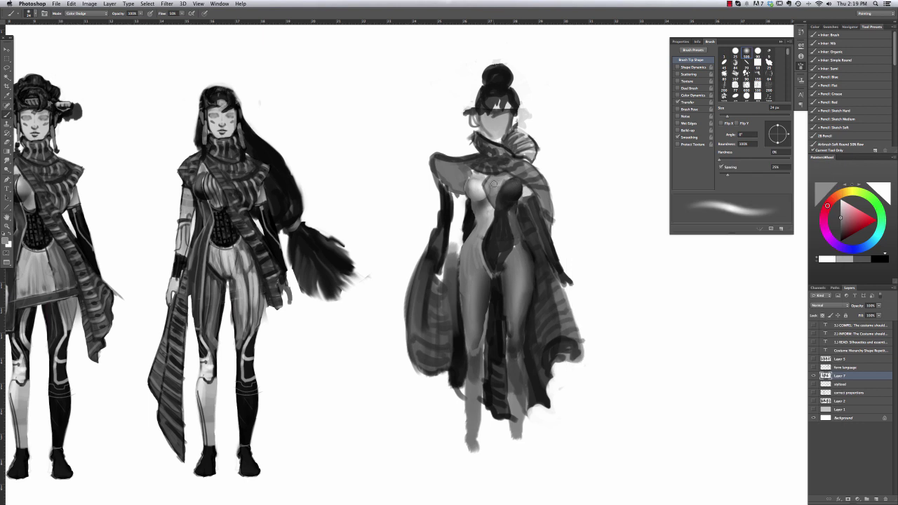
pyautogui.rightClick(492, 175)
pyautogui.doubleClick(496, 200)
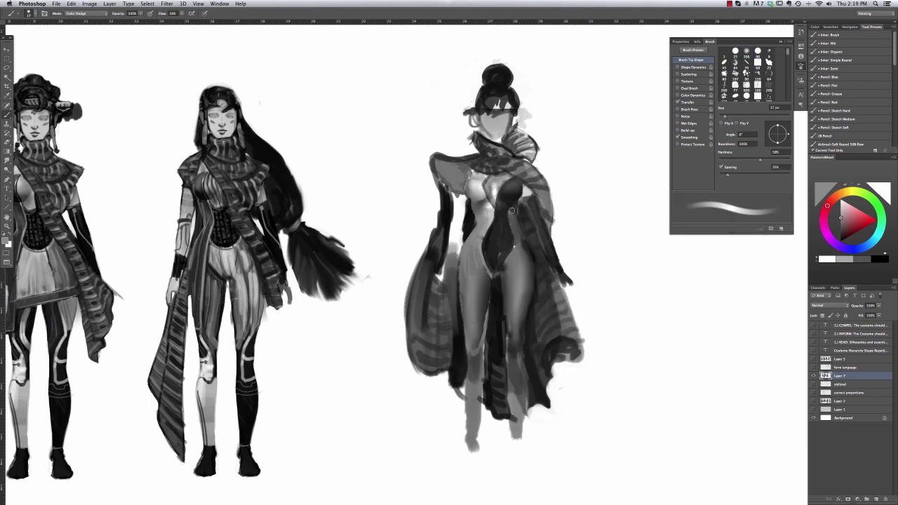
pyautogui.click(85, 14)
pyautogui.click(83, 69)
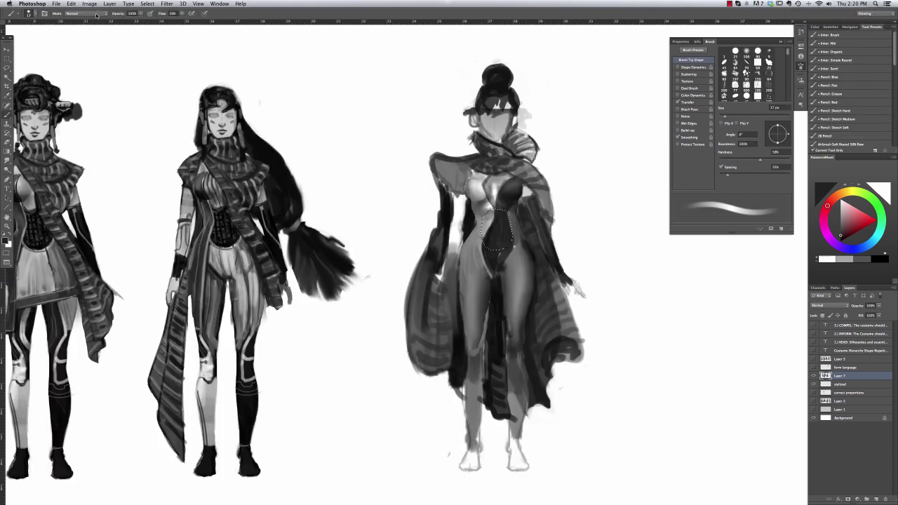
pyautogui.rightClick(561, 234)
pyautogui.moveTo(561, 234); pyautogui.dragTo(569, 235)
pyautogui.press('Return')
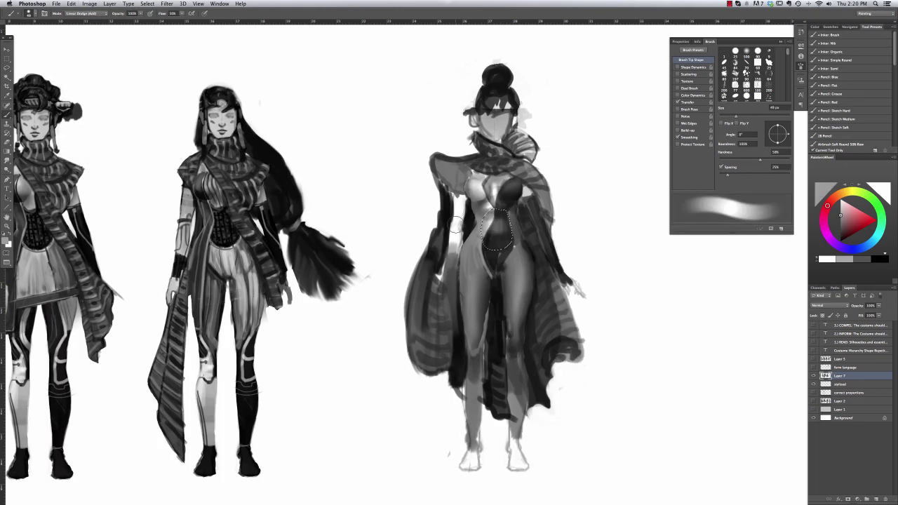
# Use a 22 px hard angled brush tip in Normal blending
pyautogui.click(80, 13)
pyautogui.click(77, 7)
pyautogui.rightClick(487, 196)
pyautogui.press('Return')
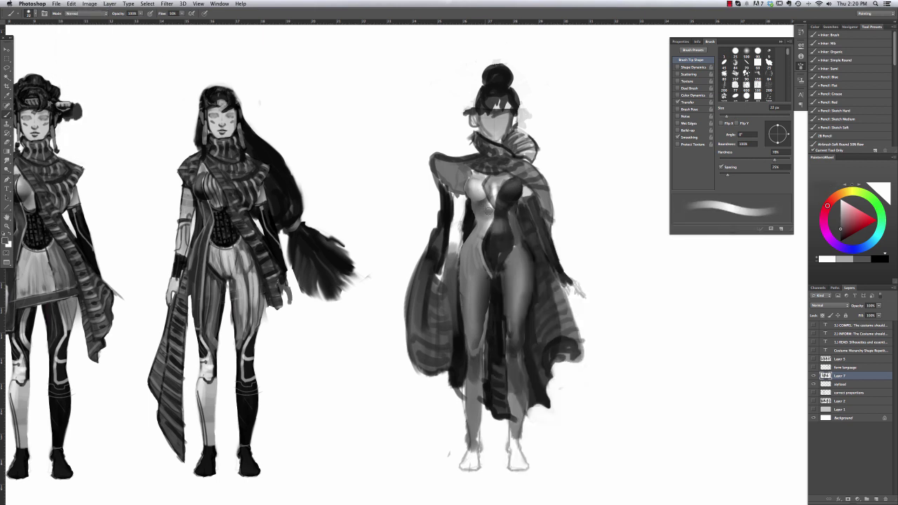
pyautogui.rightClick(487, 204)
pyautogui.click(593, 282)
pyautogui.press('Return')
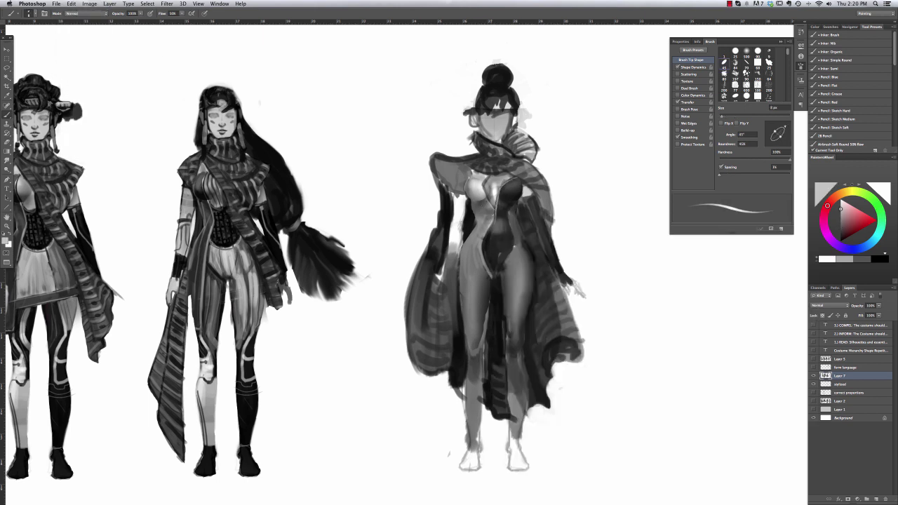
# Undo a chest stroke and paint black over the shoulder cape with a 21 px brush
pyautogui.hotkey('ctrl', 'z')
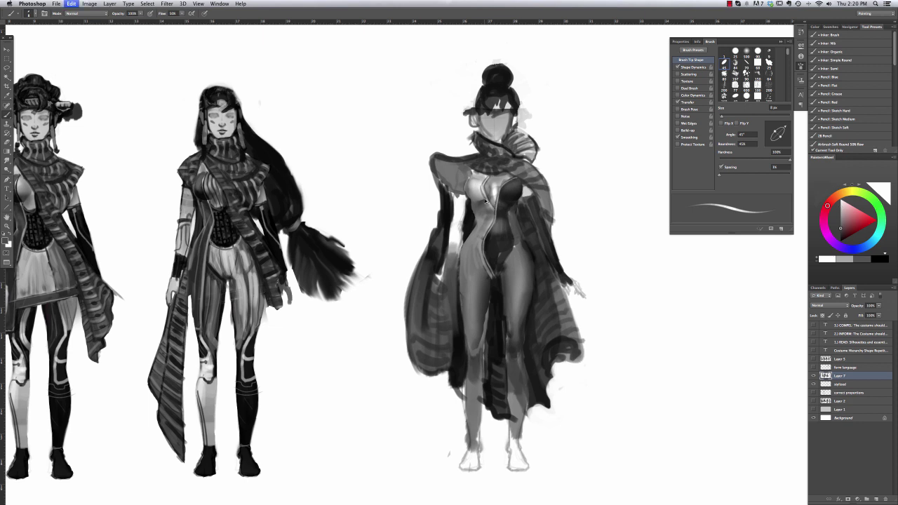
pyautogui.press('e')
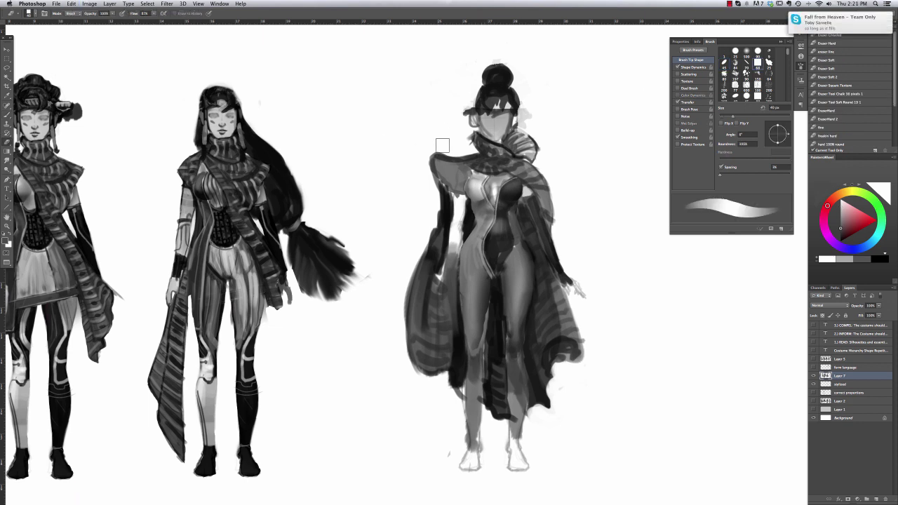
pyautogui.hotkey('ctrl', 'z')
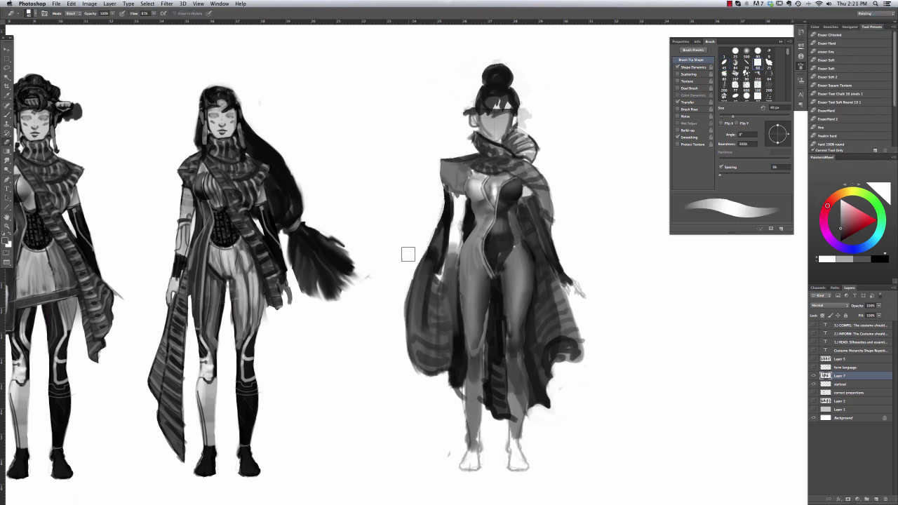
pyautogui.press('b')
pyautogui.press('x')
pyautogui.press(']')
pyautogui.press(']')
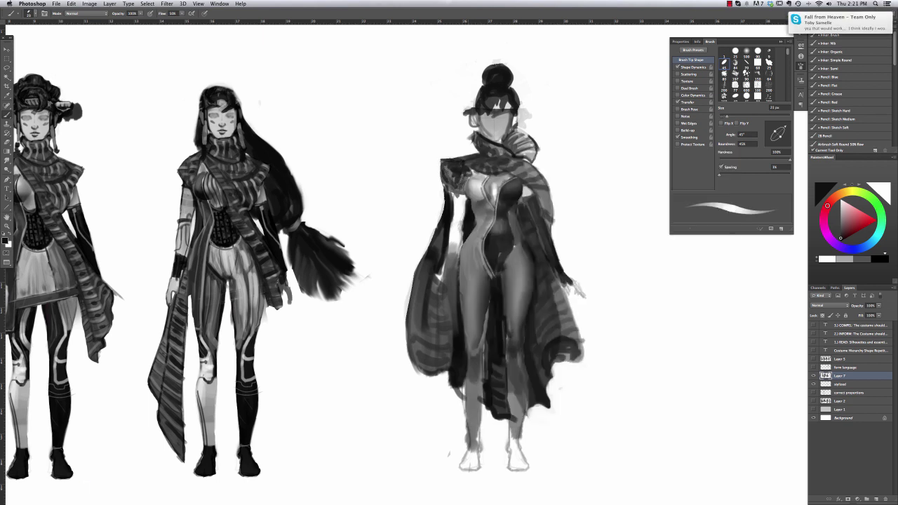
pyautogui.moveTo(515, 157)
pyautogui.mouseDown()
pyautogui.moveTo(540, 163)
pyautogui.moveTo(529, 161)
pyautogui.mouseUp()
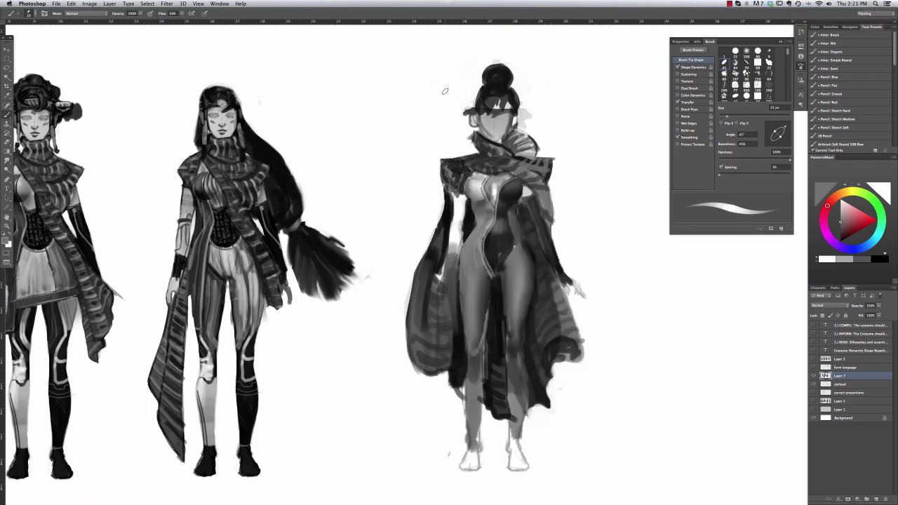
# Pick a soft 50 px tip and lasso the left arm with the costume paint hidden
pyautogui.rightClick(539, 185)
pyautogui.rightClick(562, 181)
pyautogui.click(518, 184)
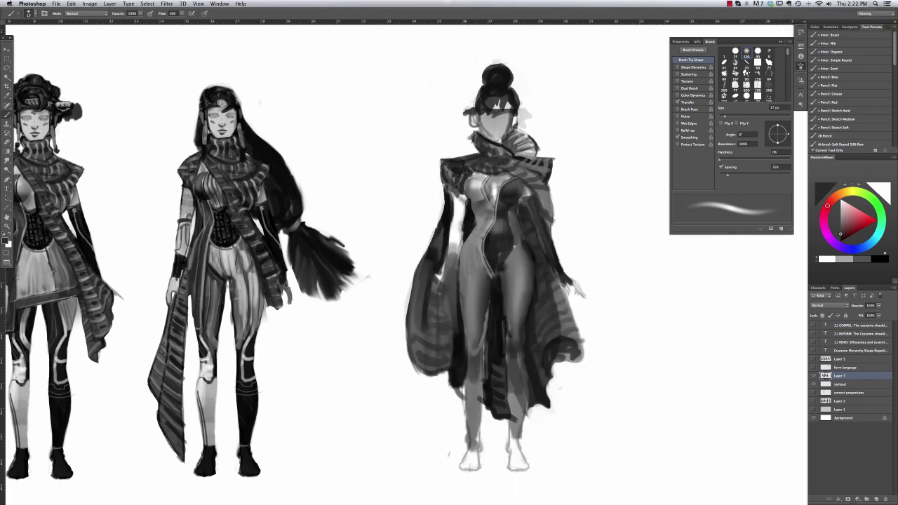
pyautogui.press('l')
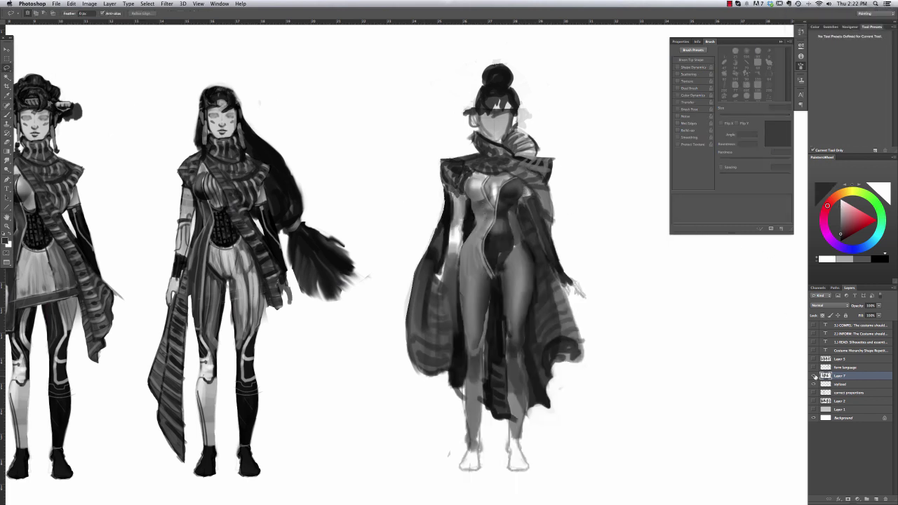
pyautogui.hotkey('ctrl', ',')
pyautogui.moveTo(454, 227)
pyautogui.mouseDown()
pyautogui.moveTo(464, 176)
pyautogui.moveTo(449, 274)
pyautogui.mouseUp()
pyautogui.hotkey('ctrl', ',')
pyautogui.press('b')
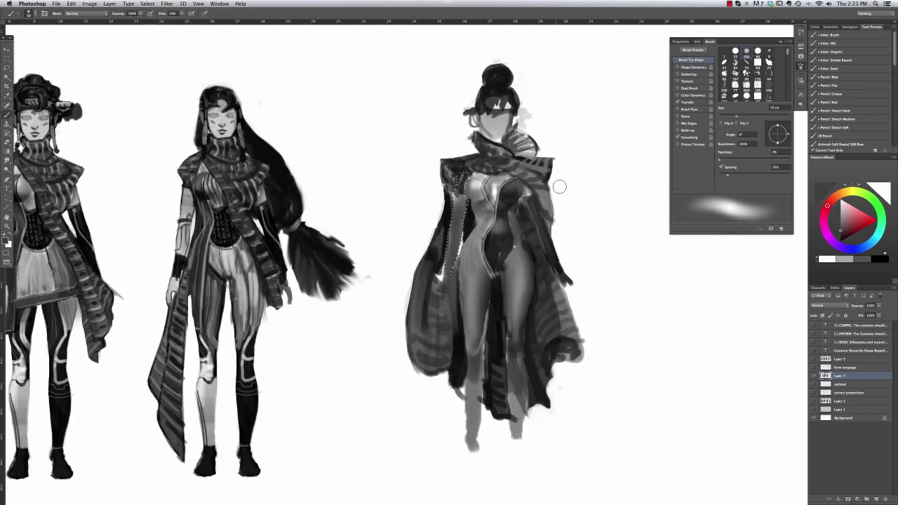
# Browse the brush tip choices without changing the preset
pyautogui.rightClick(561, 180)
pyautogui.press('Escape')
pyautogui.rightClick(497, 187)
pyautogui.rightClick(480, 186)
pyautogui.press('Escape')
pyautogui.rightClick(465, 155)
pyautogui.press('Escape')
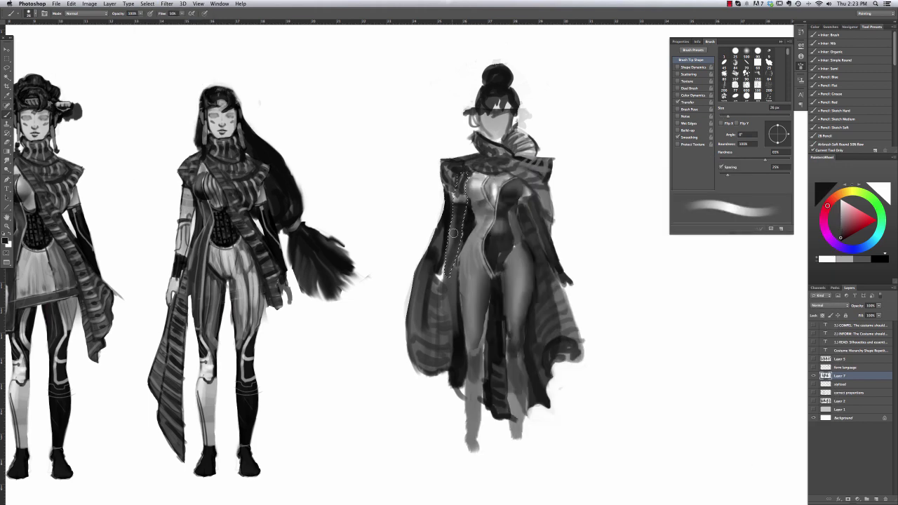
# Lasso the third figure's right arm from the sketch and set a 7 px brush
pyautogui.press('l')
pyautogui.hotkey('ctrl', 'd')
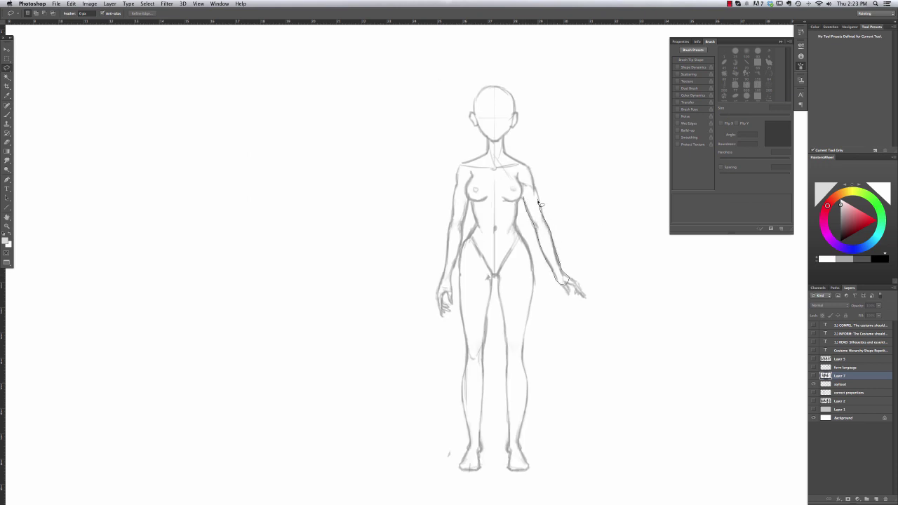
pyautogui.moveTo(538, 204); pyautogui.dragTo(516, 165)
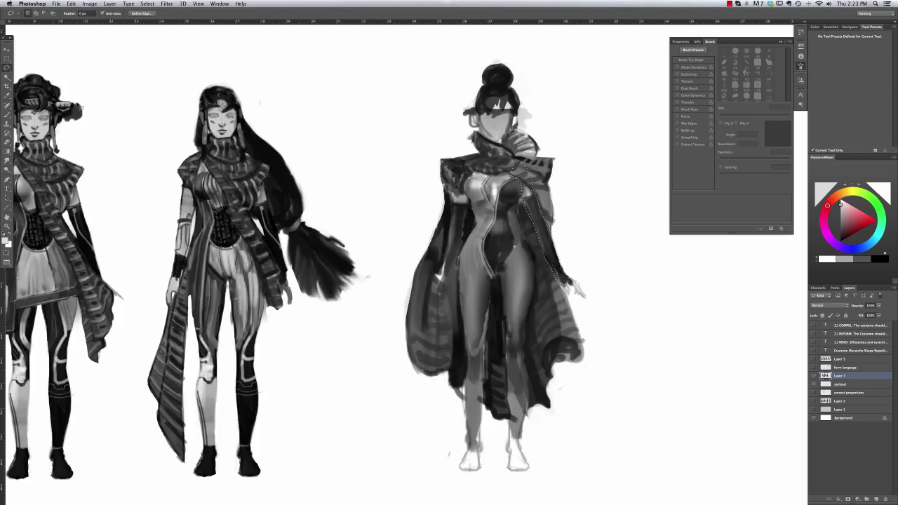
pyautogui.press('b')
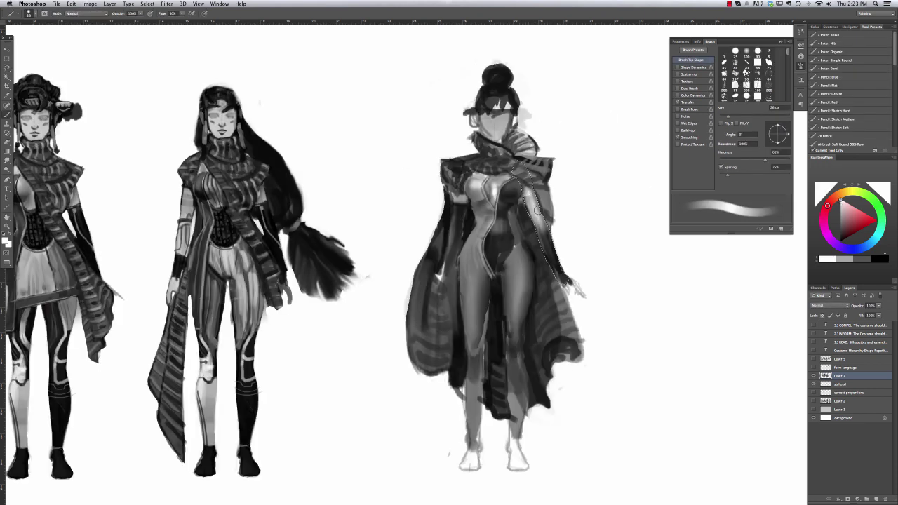
pyautogui.rightClick(559, 201)
pyautogui.press('Escape')
pyautogui.rightClick(563, 209)
pyautogui.moveTo(562, 209); pyautogui.dragTo(532, 208)
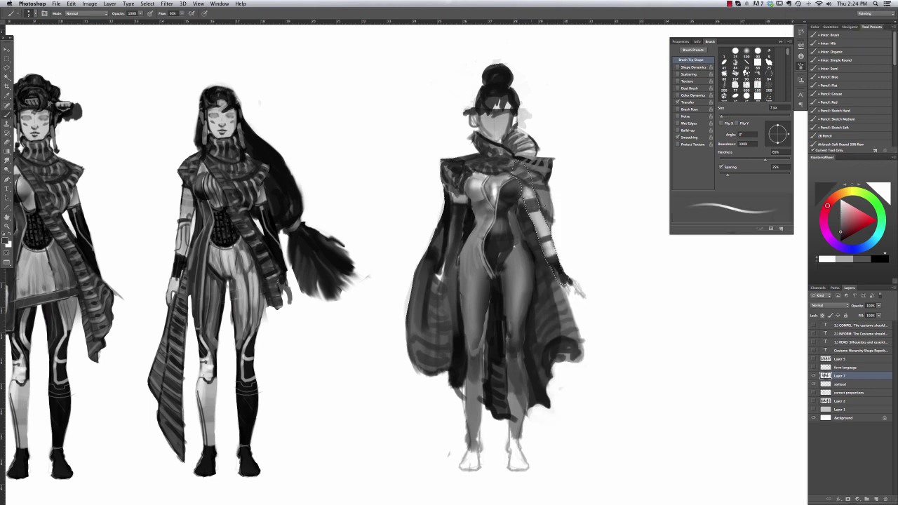
# Deselect, switch to white, and size the brush at 12, 27, then 7 px for the arm bands
pyautogui.press('super+d')
pyautogui.press('x')
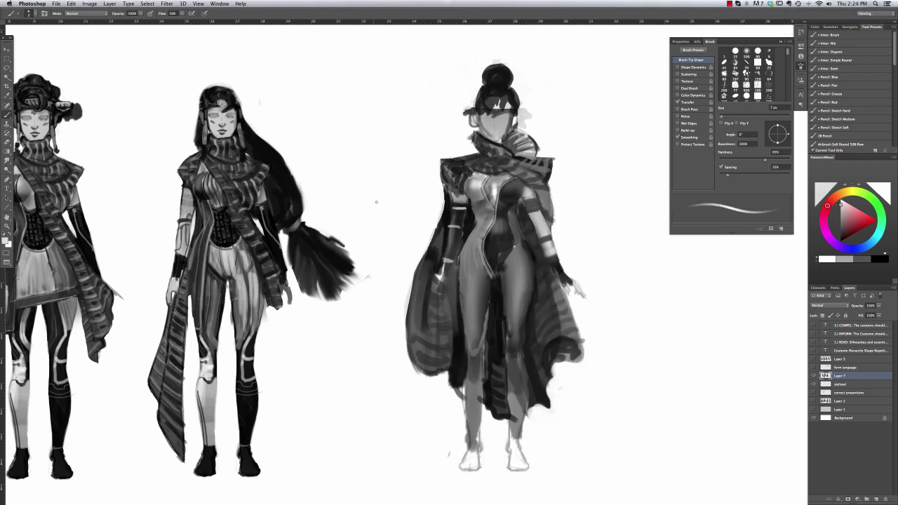
pyautogui.rightClick(500, 181)
pyautogui.moveTo(500, 181); pyautogui.dragTo(502, 175)
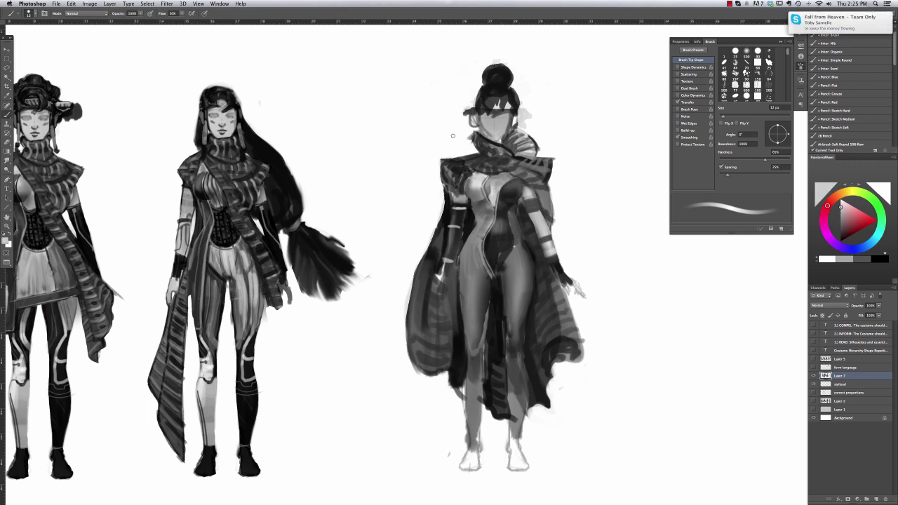
pyautogui.press(']')
pyautogui.press(']')
pyautogui.press(']')
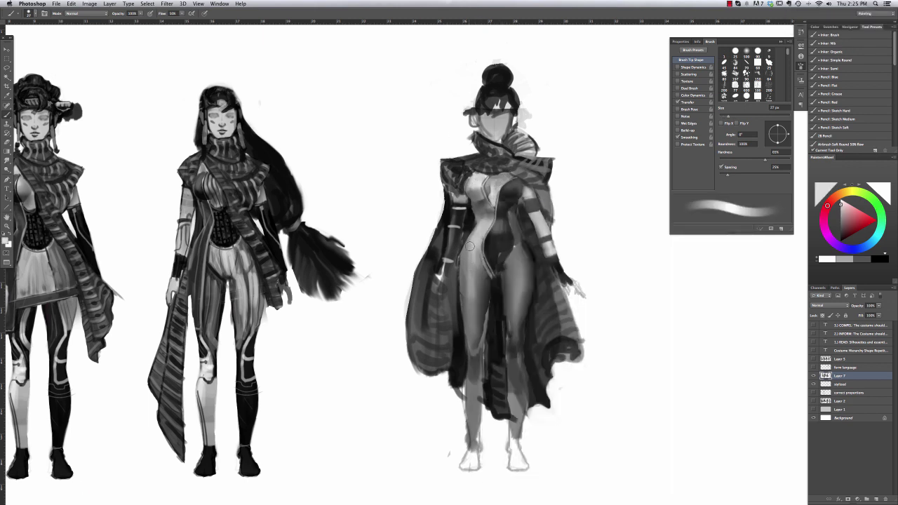
pyautogui.rightClick(474, 165)
pyautogui.keyDown('alt'); pyautogui.click(474, 167); pyautogui.keyUp('alt')
# Paint dark accents along the top of the scarf and near the neck
pyautogui.press('[')
pyautogui.press('[')
pyautogui.press('[')
pyautogui.press('[')
pyautogui.moveTo(475, 166); pyautogui.dragTo(511, 173)
pyautogui.moveTo(508, 130)
pyautogui.mouseDown()
pyautogui.moveTo(529, 140)
pyautogui.moveTo(509, 147)
pyautogui.mouseUp()
# Sample greys from the torso and set a 6 px brush at 84% hardness
pyautogui.keyDown('alt'); pyautogui.click(512, 262); pyautogui.keyUp('alt')
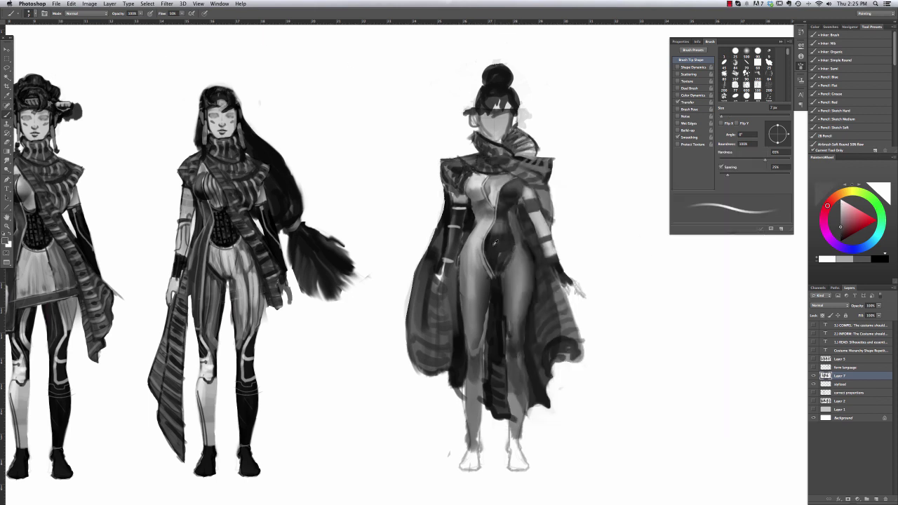
pyautogui.keyDown('alt'); pyautogui.click(496, 248); pyautogui.keyUp('alt')
pyautogui.rightClick(511, 211)
pyautogui.moveTo(561, 213); pyautogui.dragTo(579, 213)
pyautogui.press('Return')
pyautogui.keyDown('alt'); pyautogui.click(517, 236); pyautogui.keyUp('alt')
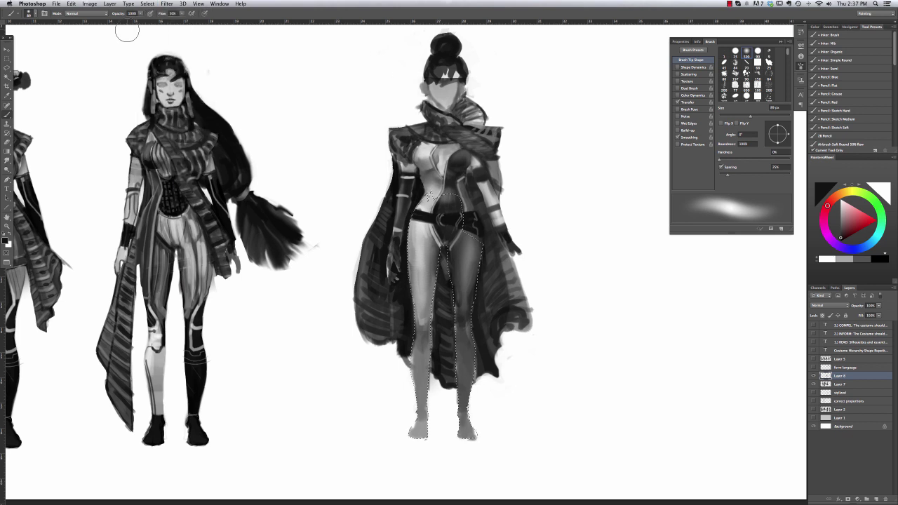
# Lighten the figure's left leg, painting with the brush in Linear Light blending
pyautogui.moveTo(421, 302); pyautogui.dragTo(421, 372)
pyautogui.hotkey('ctrl', 'd')
pyautogui.moveTo(420, 315); pyautogui.dragTo(419, 362)
pyautogui.rightClick(466, 224)
pyautogui.doubleClick(491, 295)
pyautogui.click(76, 13)
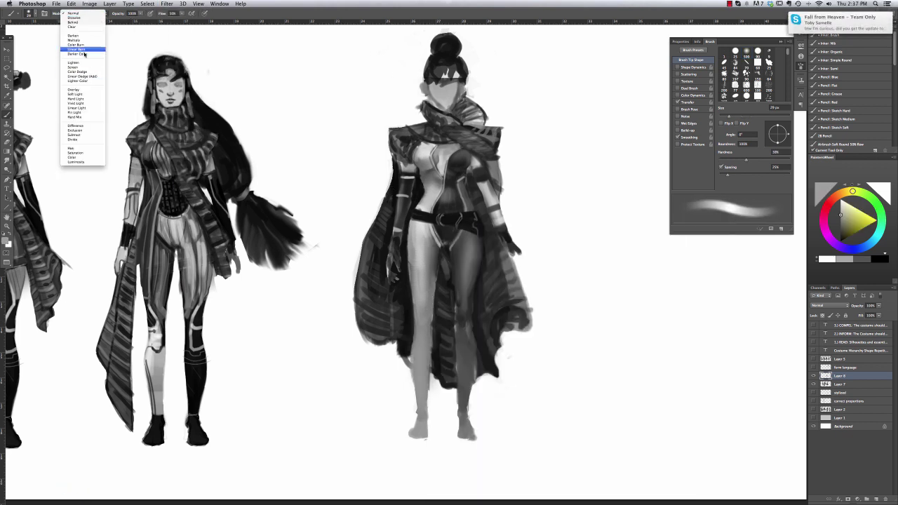
pyautogui.click(78, 107)
pyautogui.moveTo(422, 308)
pyautogui.mouseDown()
pyautogui.moveTo(423, 277)
pyautogui.moveTo(419, 423)
pyautogui.mouseUp()
# Return the brush to Normal blending after briefly trying the Smudge tool
pyautogui.rightClick(409, 222)
pyautogui.press('Return')
pyautogui.rightClick(425, 226)
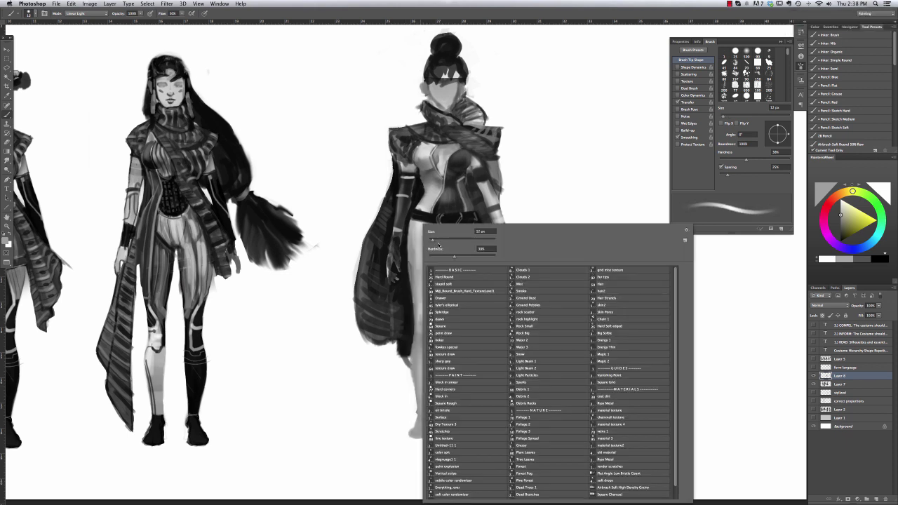
pyautogui.press('Return')
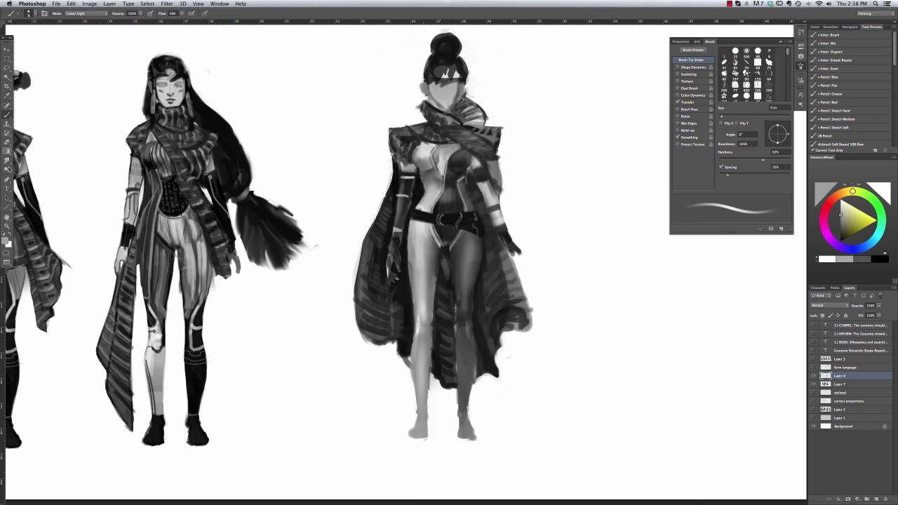
pyautogui.click(12, 158)
pyautogui.press('b')
pyautogui.click(77, 14)
pyautogui.press('Escape')
# Sample tones, then brighten the right lower leg and reshade the thigh with an 83 px brush
pyautogui.keyDown('alt'); pyautogui.click(426, 325); pyautogui.keyUp('alt')
pyautogui.keyDown('alt'); pyautogui.click(430, 290); pyautogui.keyUp('alt')
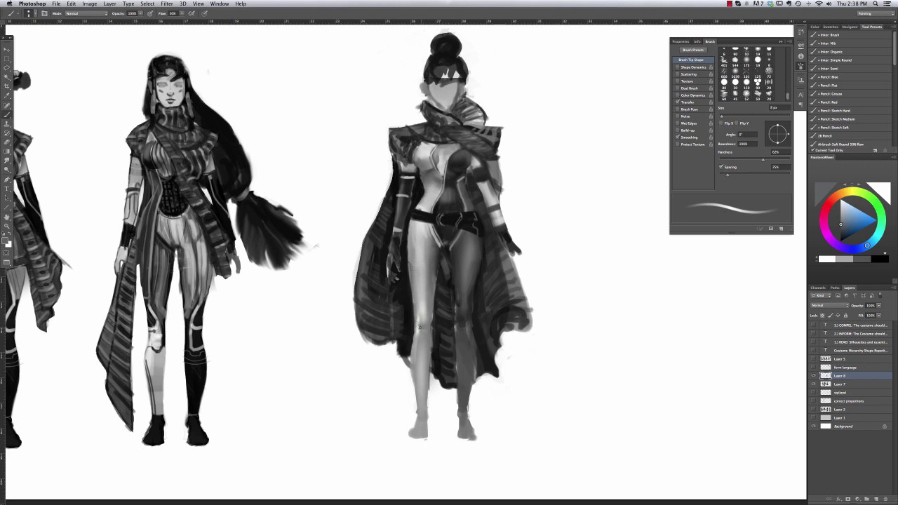
pyautogui.keyDown('alt'); pyautogui.click(424, 334); pyautogui.keyUp('alt')
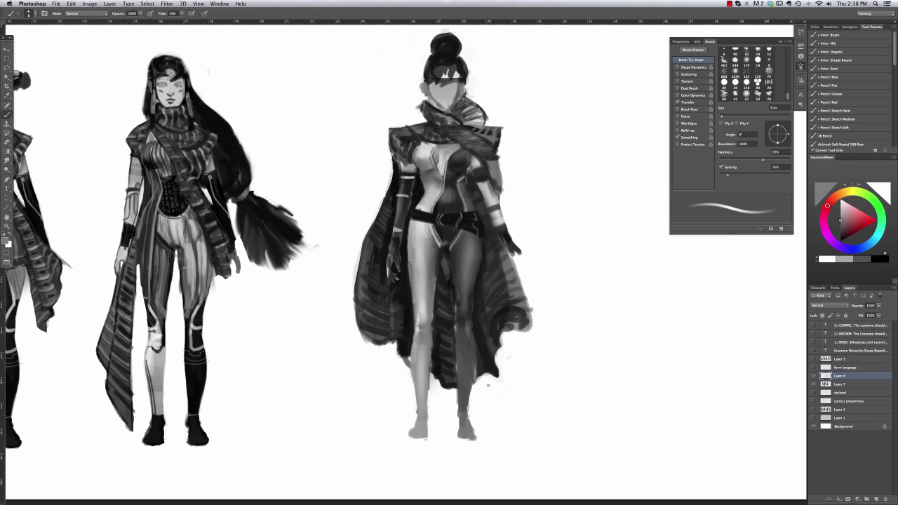
pyautogui.moveTo(540, 194); pyautogui.dragTo(484, 246)
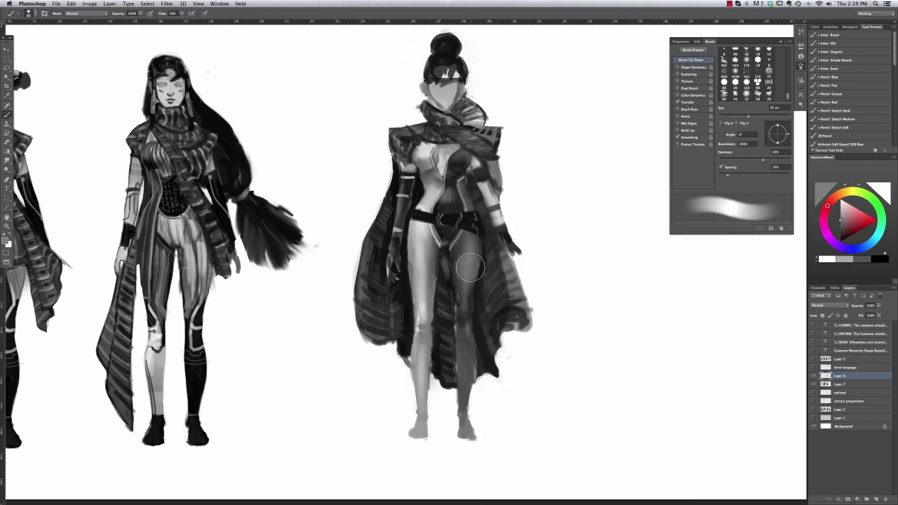
pyautogui.moveTo(463, 334); pyautogui.dragTo(471, 429)
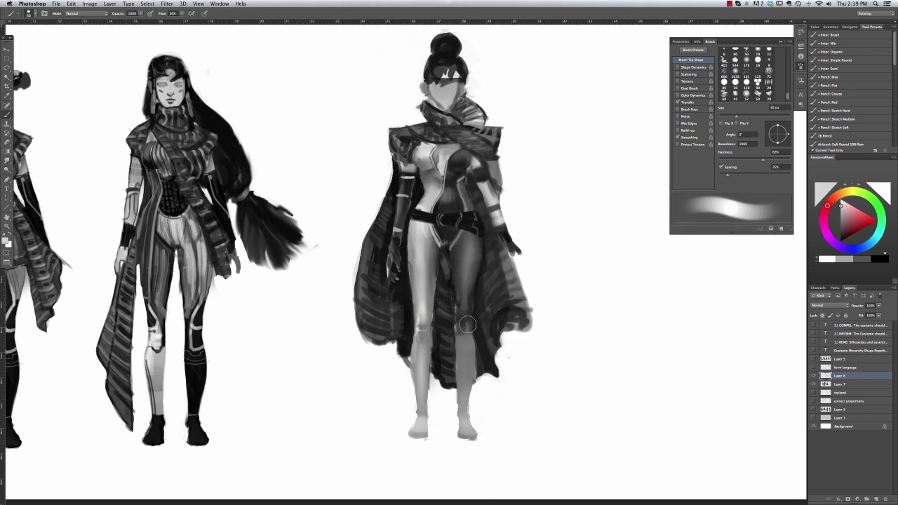
pyautogui.moveTo(467, 322)
pyautogui.mouseDown()
pyautogui.moveTo(463, 336)
pyautogui.moveTo(464, 270)
pyautogui.moveTo(473, 280)
pyautogui.moveTo(470, 333)
pyautogui.moveTo(476, 313)
pyautogui.moveTo(453, 333)
pyautogui.mouseUp()
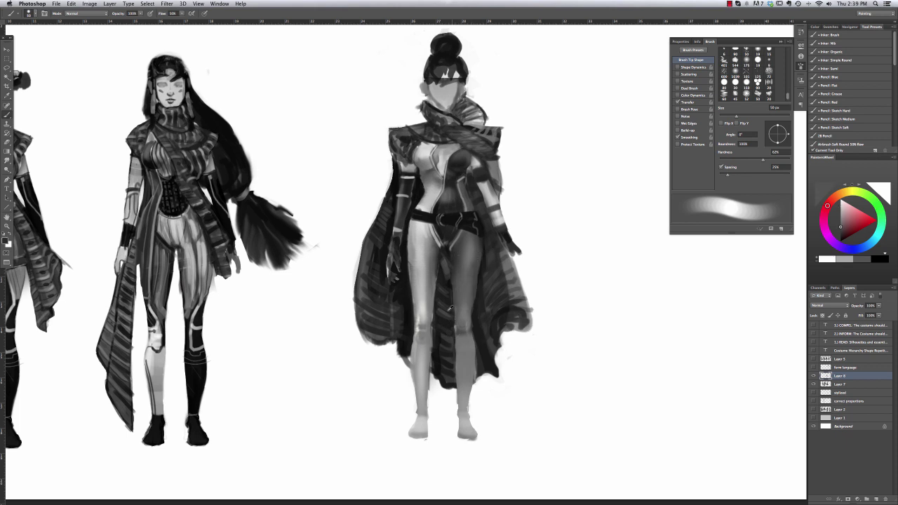
pyautogui.keyDown('alt'); pyautogui.click(407, 272); pyautogui.keyUp('alt')
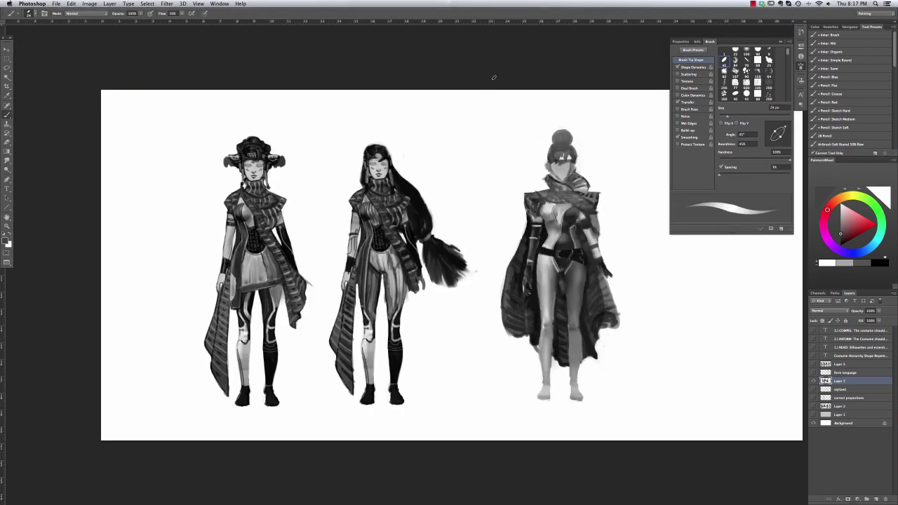
# Erase the top-knot bun from the head with a brush of about 17 px
pyautogui.rightClick(483, 195)
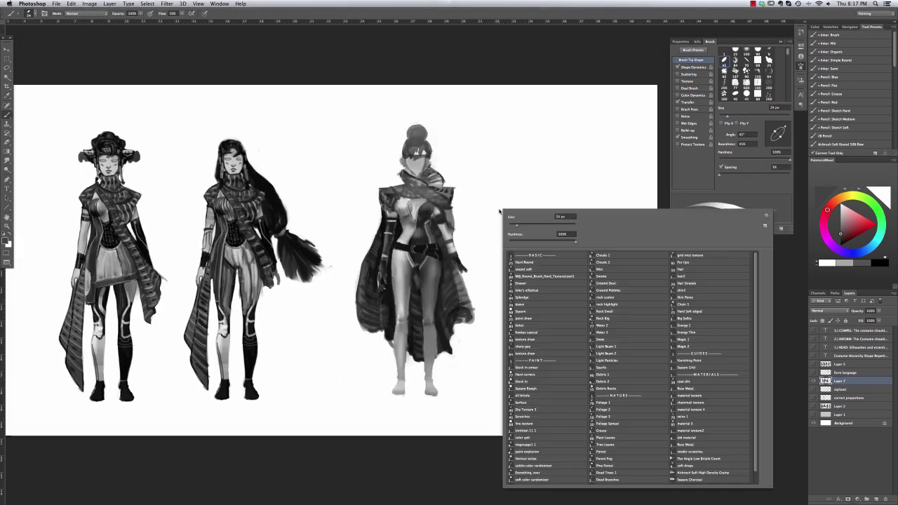
pyautogui.press('[')
pyautogui.click(416, 151)
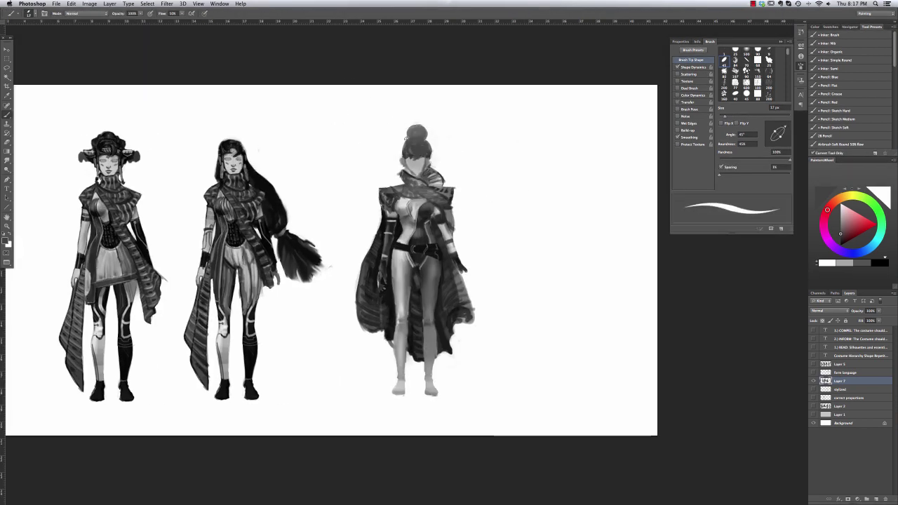
pyautogui.press('e')
pyautogui.moveTo(419, 137)
pyautogui.mouseDown()
pyautogui.moveTo(424, 146)
pyautogui.moveTo(414, 126)
pyautogui.moveTo(408, 141)
pyautogui.mouseUp()
# Enable pen-pressure tapering and paint a small dark stroke near the face
pyautogui.press('b')
pyautogui.click(678, 101)
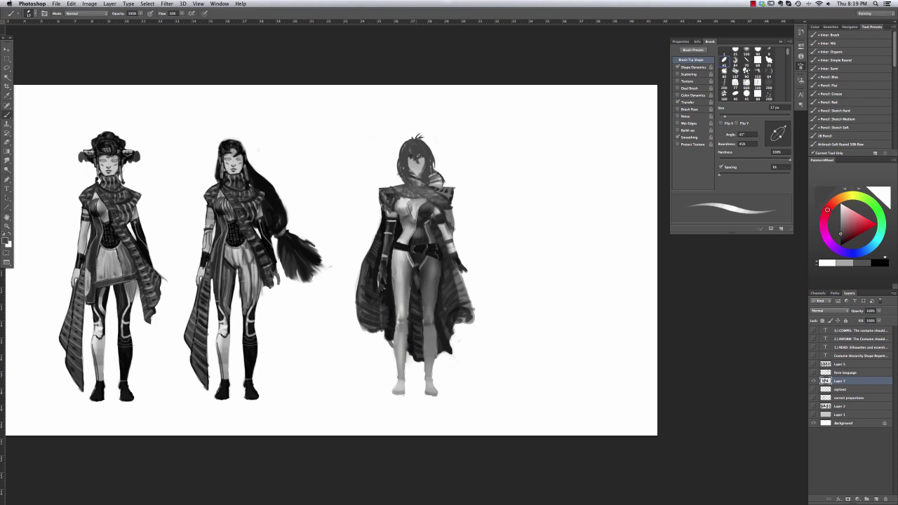
pyautogui.click(841, 226)
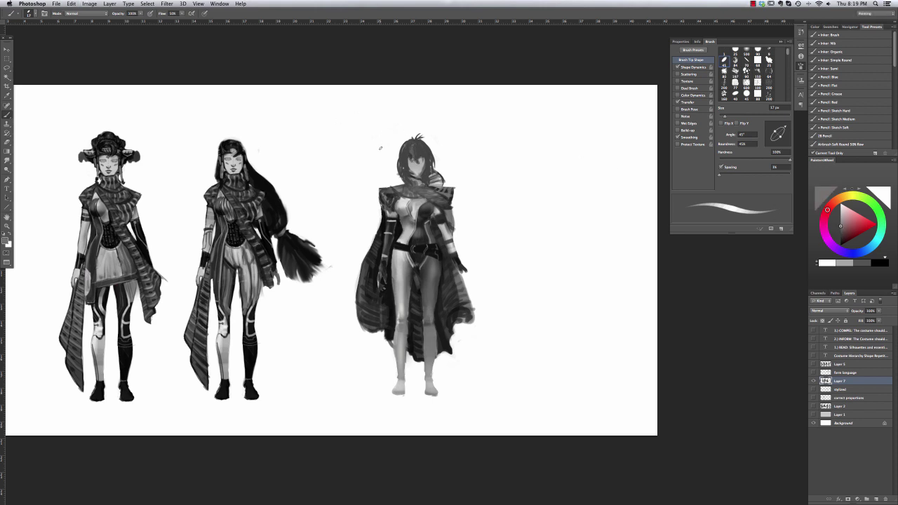
pyautogui.press('super+z')
pyautogui.moveTo(425, 153); pyautogui.dragTo(423, 164)
# Paint loose hair strands in light grey and black around the face
pyautogui.click(841, 216)
pyautogui.click(841, 243)
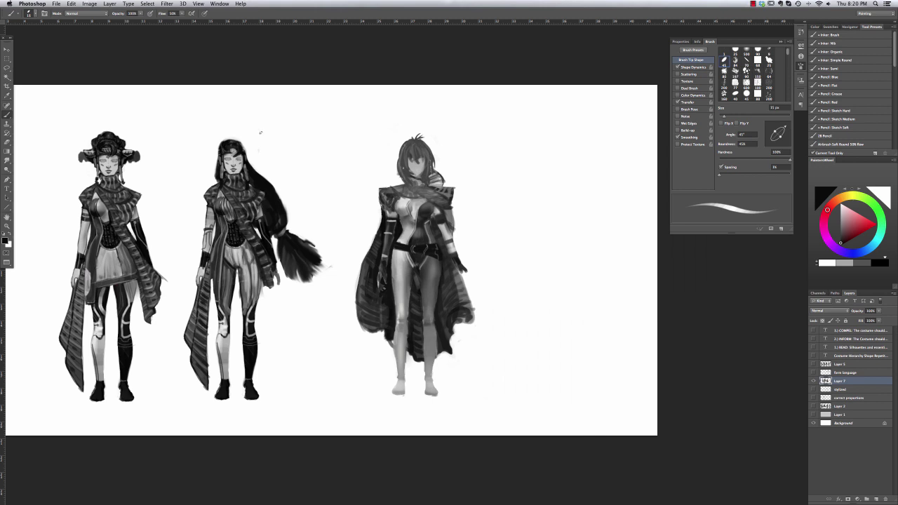
pyautogui.press('x')
pyautogui.moveTo(422, 185); pyautogui.dragTo(413, 175)
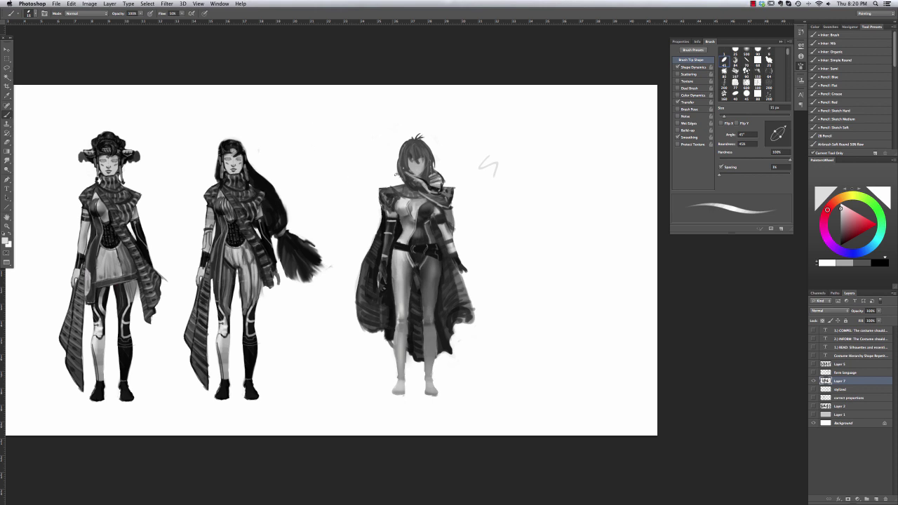
pyautogui.press('x')
pyautogui.moveTo(393, 187); pyautogui.dragTo(403, 198)
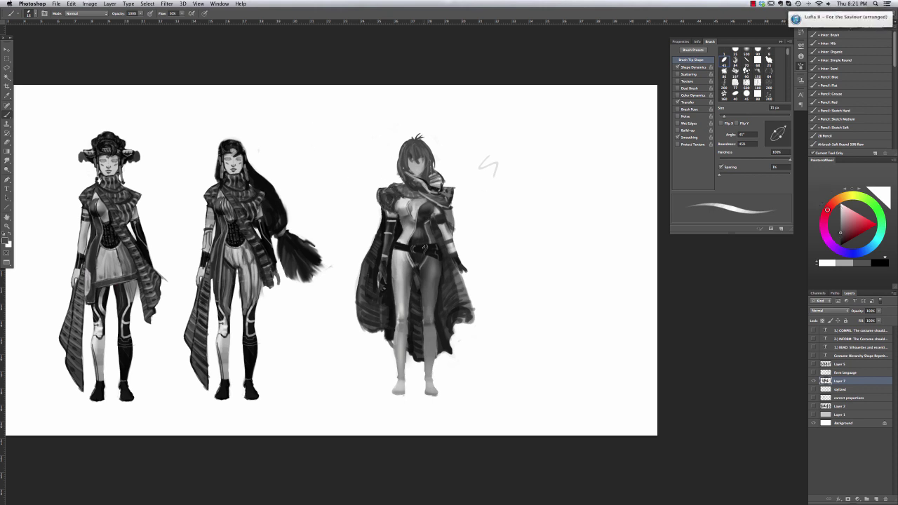
# Refine the cape edges with a 24 px brush, lightening the sides and darkening the lower left
pyautogui.rightClick(497, 246)
pyautogui.press('Escape')
pyautogui.rightClick(484, 244)
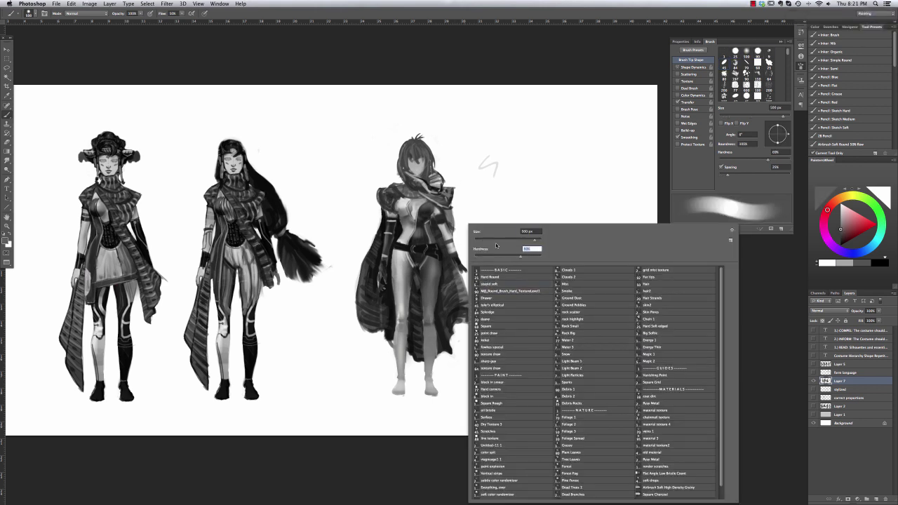
pyautogui.press('Escape')
pyautogui.moveTo(460, 309); pyautogui.dragTo(444, 254)
pyautogui.moveTo(372, 326)
pyautogui.mouseDown()
pyautogui.moveTo(382, 233)
pyautogui.moveTo(372, 322)
pyautogui.moveTo(386, 298)
pyautogui.mouseUp()
pyautogui.keyDown('alt'); pyautogui.click(372, 323); pyautogui.keyUp('alt')
pyautogui.moveTo(449, 309)
pyautogui.mouseDown()
pyautogui.moveTo(458, 276)
pyautogui.moveTo(476, 315)
pyautogui.moveTo(458, 270)
pyautogui.moveTo(457, 313)
pyautogui.mouseUp()
pyautogui.keyDown('alt'); pyautogui.click(473, 315); pyautogui.keyUp('alt')
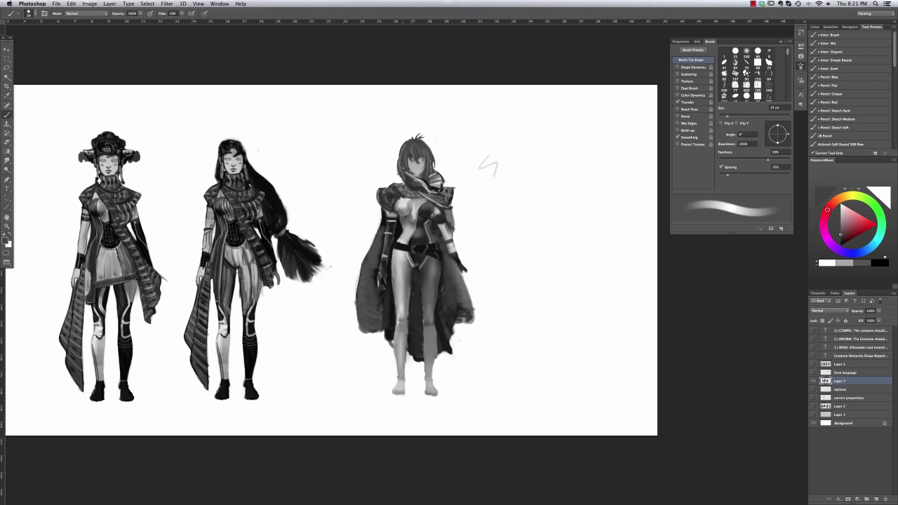
# Paint dark shorts and a belt across the hips with a 12 px brush
pyautogui.rightClick(421, 225)
pyautogui.doubleClick(492, 249)
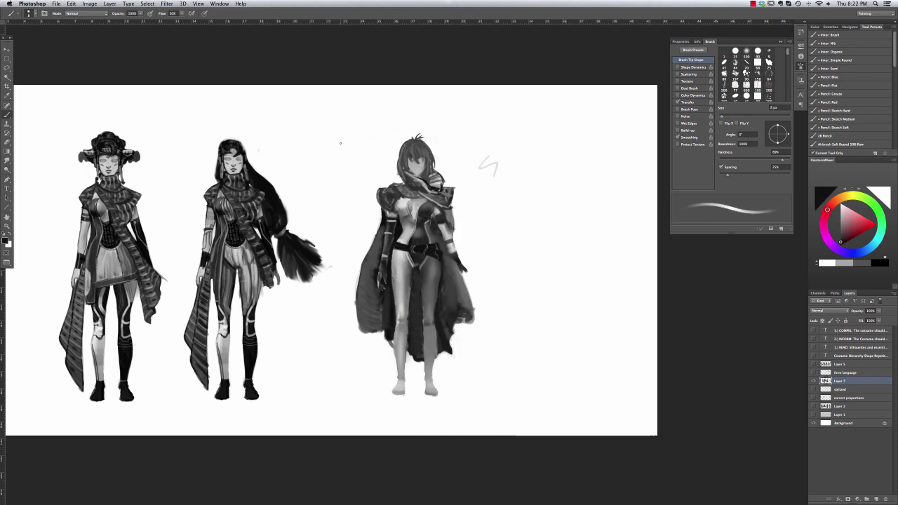
pyautogui.rightClick(414, 225)
pyautogui.doubleClick(414, 264)
pyautogui.keyDown('alt'); pyautogui.click(413, 256); pyautogui.keyUp('alt')
pyautogui.keyDown('alt'); pyautogui.click(412, 256); pyautogui.keyUp('alt')
pyautogui.keyDown('alt'); pyautogui.click(407, 260); pyautogui.keyUp('alt')
pyautogui.moveTo(411, 253); pyautogui.dragTo(401, 271)
pyautogui.moveTo(402, 252)
pyautogui.mouseDown()
pyautogui.moveTo(392, 270)
pyautogui.moveTo(417, 267)
pyautogui.mouseUp()
pyautogui.keyDown('alt'); pyautogui.click(400, 270); pyautogui.keyUp('alt')
pyautogui.keyDown('alt'); pyautogui.click(421, 270); pyautogui.keyUp('alt')
pyautogui.keyDown('alt'); pyautogui.click(417, 265); pyautogui.keyUp('alt')
# Switch to a fine 4 px brush and sample a near-black colour
pyautogui.rightClick(428, 271)
pyautogui.doubleClick(444, 274)
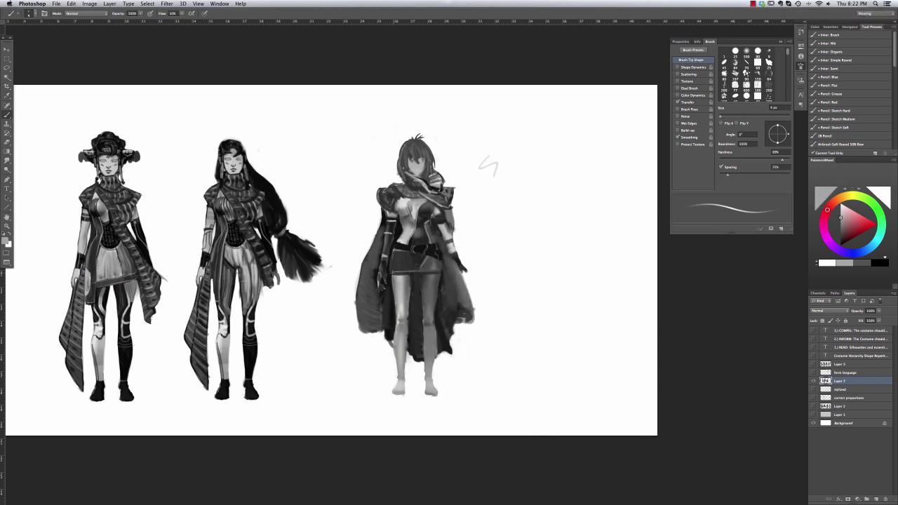
pyautogui.keyDown('alt'); pyautogui.click(398, 223); pyautogui.keyUp('alt')
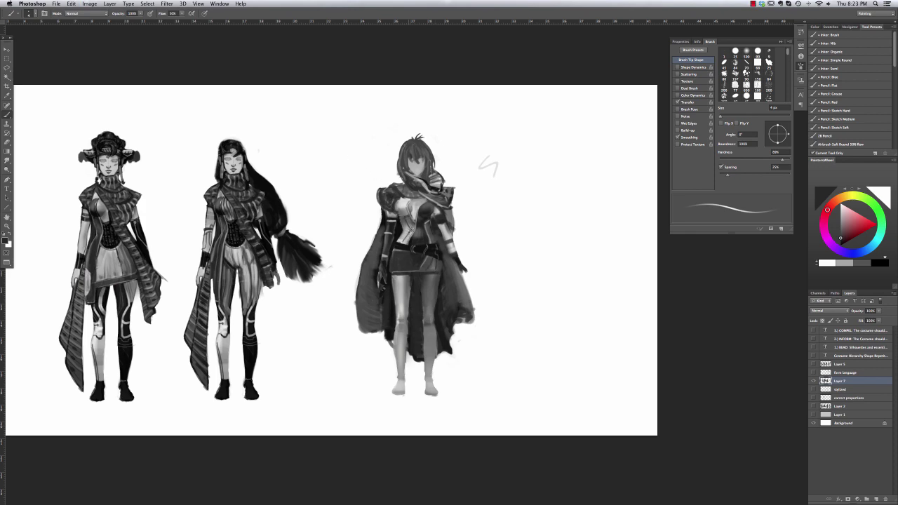
# Flip the canvas horizontally and draw a dark seam line down the leg
pyautogui.click(90, 3)
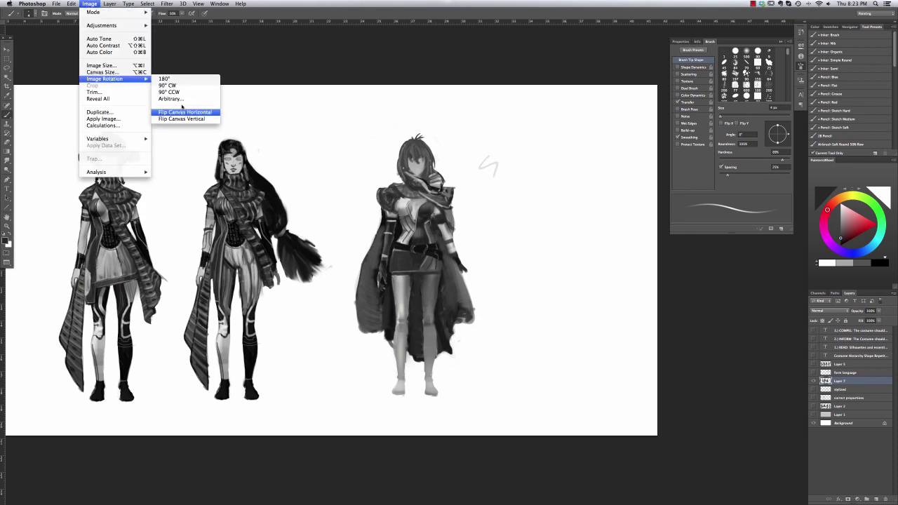
pyautogui.click(188, 113)
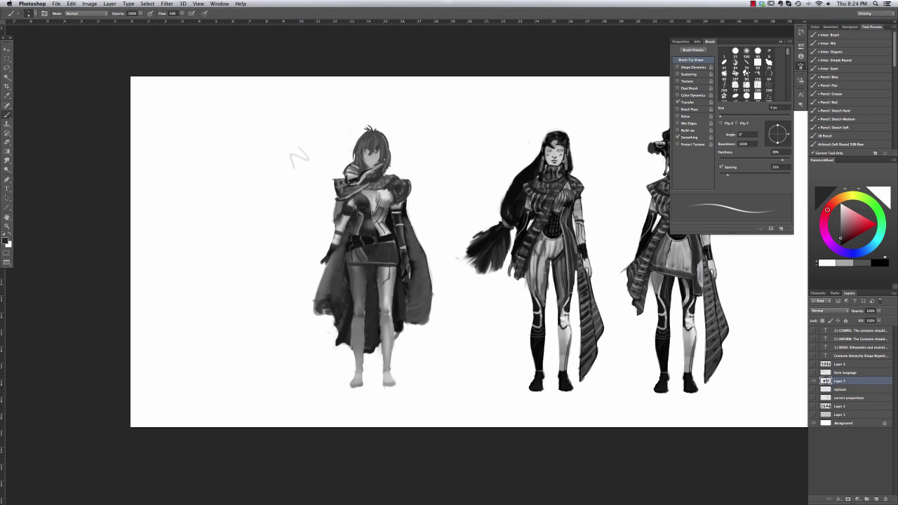
pyautogui.press('super+z')
pyautogui.moveTo(390, 313); pyautogui.dragTo(391, 350)
pyautogui.keyDown('alt'); pyautogui.click(378, 251); pyautogui.keyUp('alt')
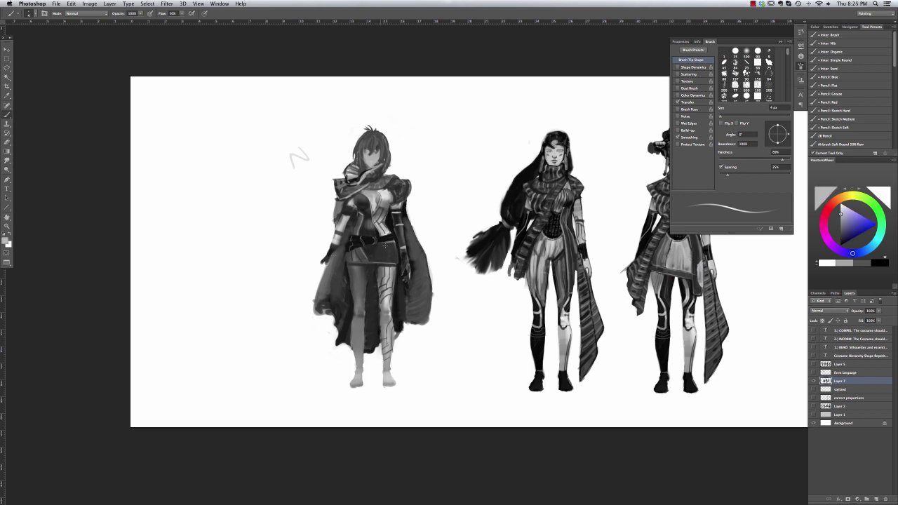
pyautogui.keyDown('alt'); pyautogui.click(376, 249); pyautogui.keyUp('alt')
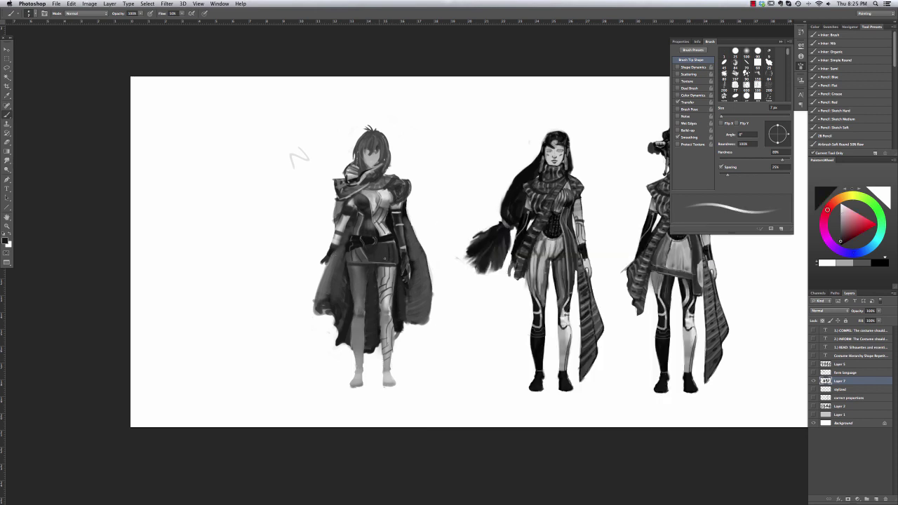
# Draw a short dark line on the torso and zoom in on the figure
pyautogui.moveTo(373, 231); pyautogui.dragTo(368, 218)
pyautogui.hotkey('ctrl', '=')
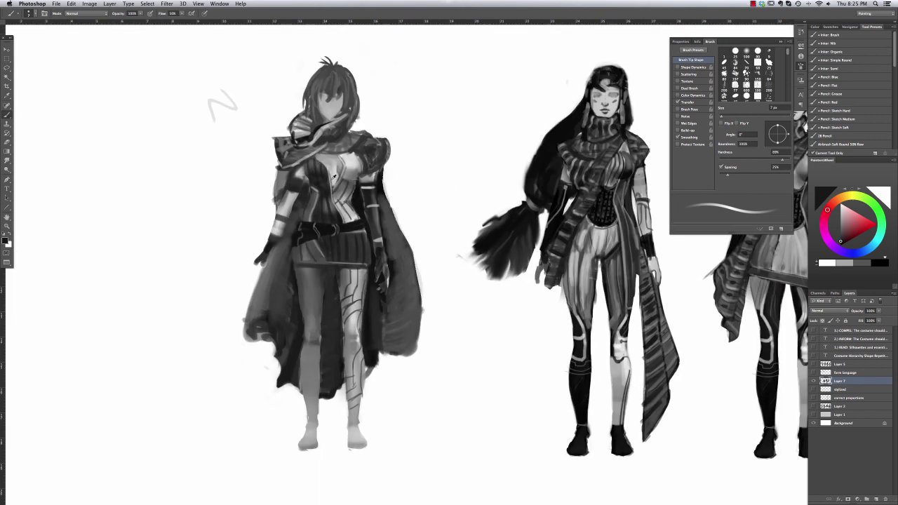
pyautogui.rightClick(380, 203)
pyautogui.press('Escape')
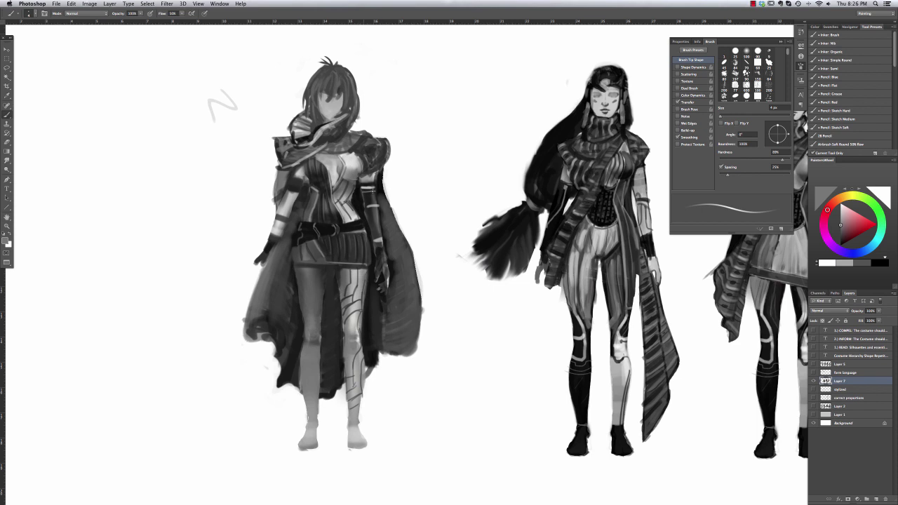
# Lasso the other leg and raise its brightness with Brightness/Contrast
pyautogui.press('l')
pyautogui.moveTo(330, 270)
pyautogui.mouseDown()
pyautogui.moveTo(323, 368)
pyautogui.moveTo(309, 417)
pyautogui.moveTo(301, 282)
pyautogui.mouseUp()
pyautogui.click(89, 3)
pyautogui.click(193, 28)
pyautogui.moveTo(337, 406); pyautogui.dragTo(361, 405)
pyautogui.click(411, 400)
pyautogui.hotkey('ctrl', 'd')
# Paint dark seam lines down that leg from thigh to ankle
pyautogui.press('b')
pyautogui.moveTo(315, 271)
pyautogui.mouseDown()
pyautogui.moveTo(324, 301)
pyautogui.moveTo(304, 272)
pyautogui.moveTo(310, 306)
pyautogui.moveTo(295, 266)
pyautogui.moveTo(316, 324)
pyautogui.moveTo(309, 323)
pyautogui.moveTo(313, 408)
pyautogui.mouseUp()
pyautogui.moveTo(302, 355); pyautogui.dragTo(309, 384)
pyautogui.keyDown('alt'); pyautogui.click(380, 203); pyautogui.keyUp('alt')
# Lighten the right arm, restroke the scarf with a thicker brush, and trim the cape's lower-left edge
pyautogui.moveTo(372, 203)
pyautogui.mouseDown()
pyautogui.moveTo(366, 246)
pyautogui.moveTo(381, 242)
pyautogui.mouseUp()
pyautogui.rightClick(339, 120)
pyautogui.doubleClick(365, 140)
pyautogui.moveTo(358, 137); pyautogui.dragTo(386, 149)
pyautogui.keyDown('alt'); pyautogui.click(328, 131); pyautogui.keyUp('alt')
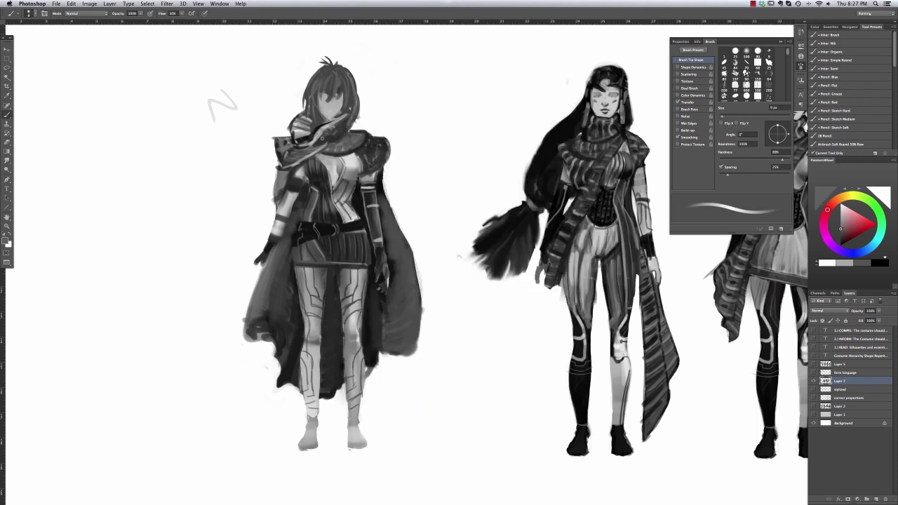
pyautogui.keyDown('alt'); pyautogui.click(243, 319); pyautogui.keyUp('alt')
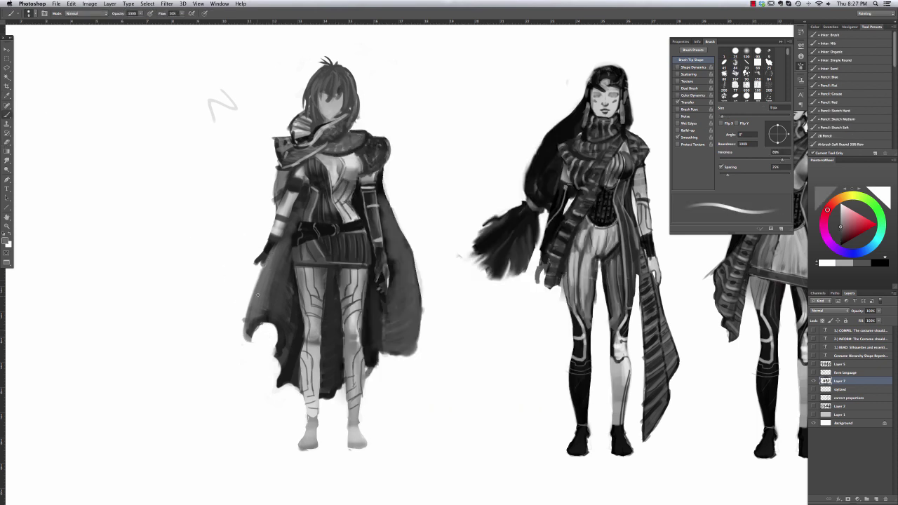